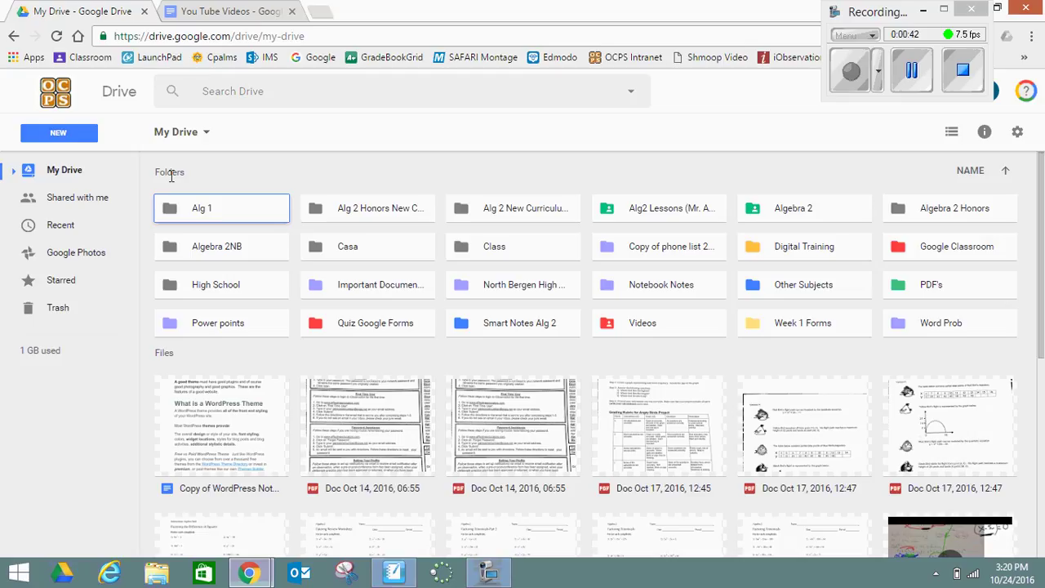
Open the 4 Factoring Quiz form from the Quiz Google Forms folder in My Drive.
{"action": "scroll", "coordinate": [343, 245], "scroll_direction": "down", "scroll_amount": 4}
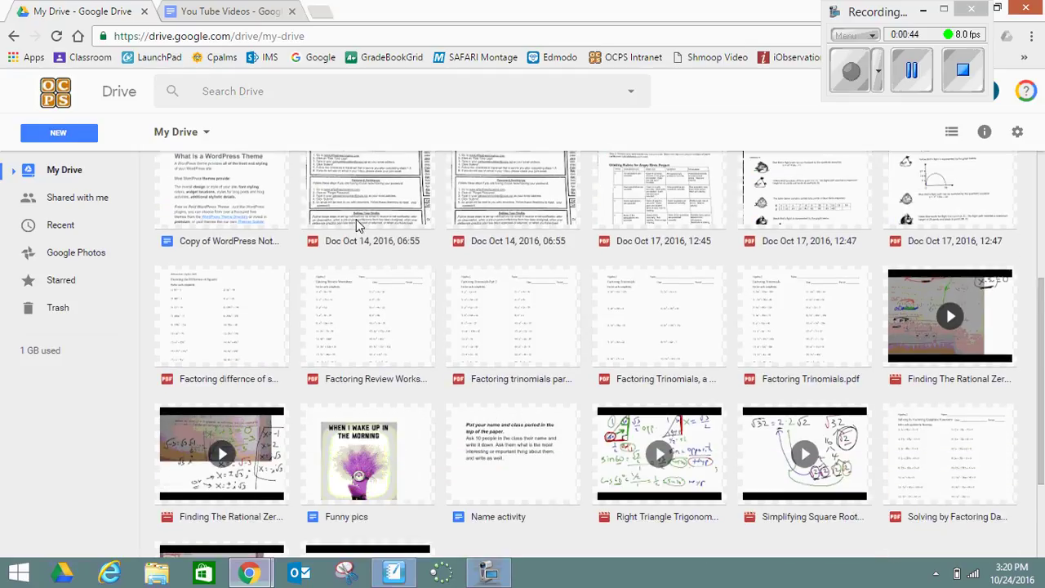
{"action": "scroll", "coordinate": [356, 219], "scroll_direction": "up", "scroll_amount": 5}
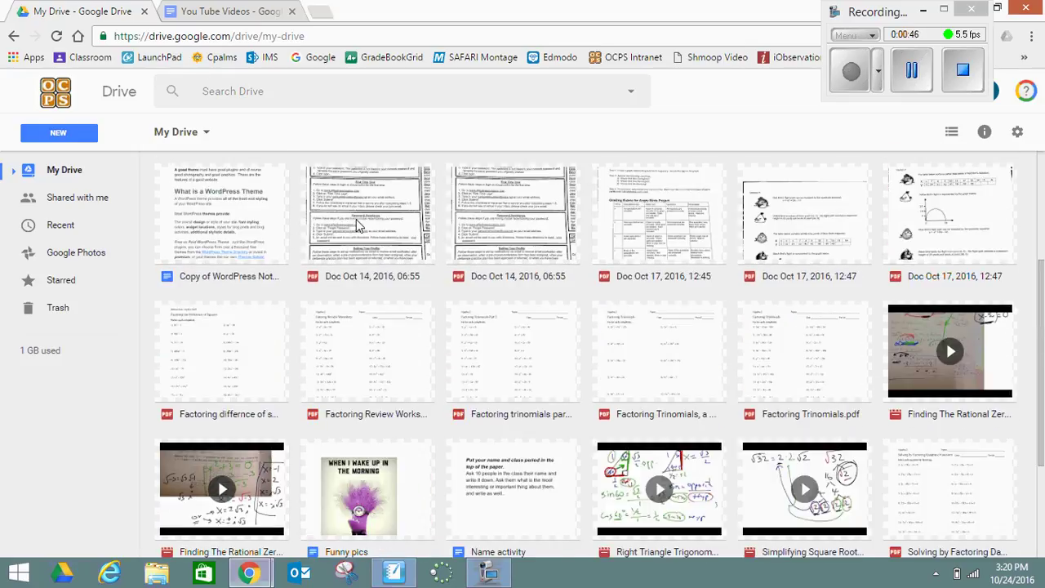
{"action": "scroll", "coordinate": [356, 219], "scroll_direction": "down", "scroll_amount": 5}
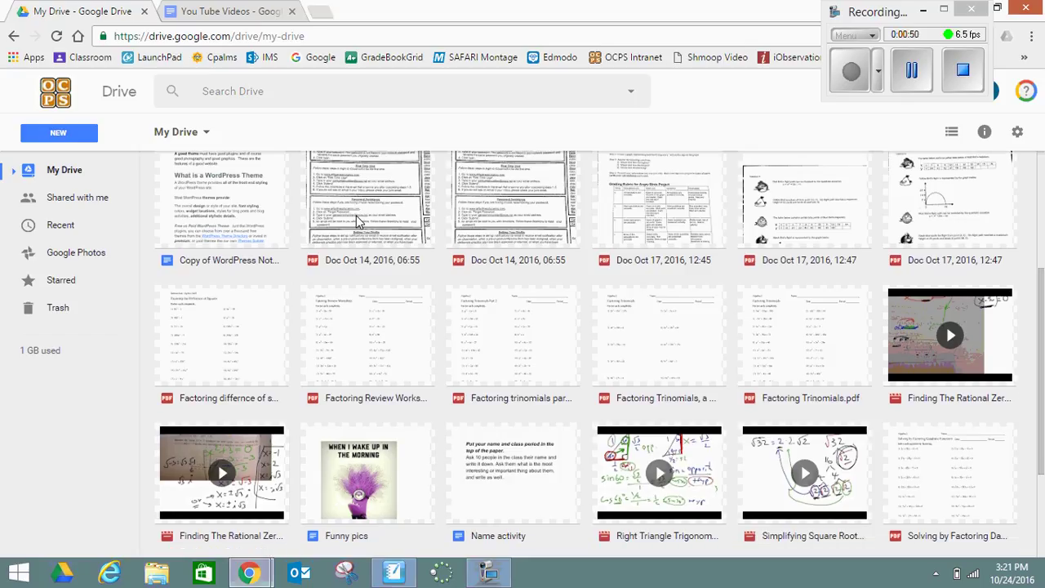
{"action": "scroll", "coordinate": [356, 217], "scroll_direction": "up", "scroll_amount": 5}
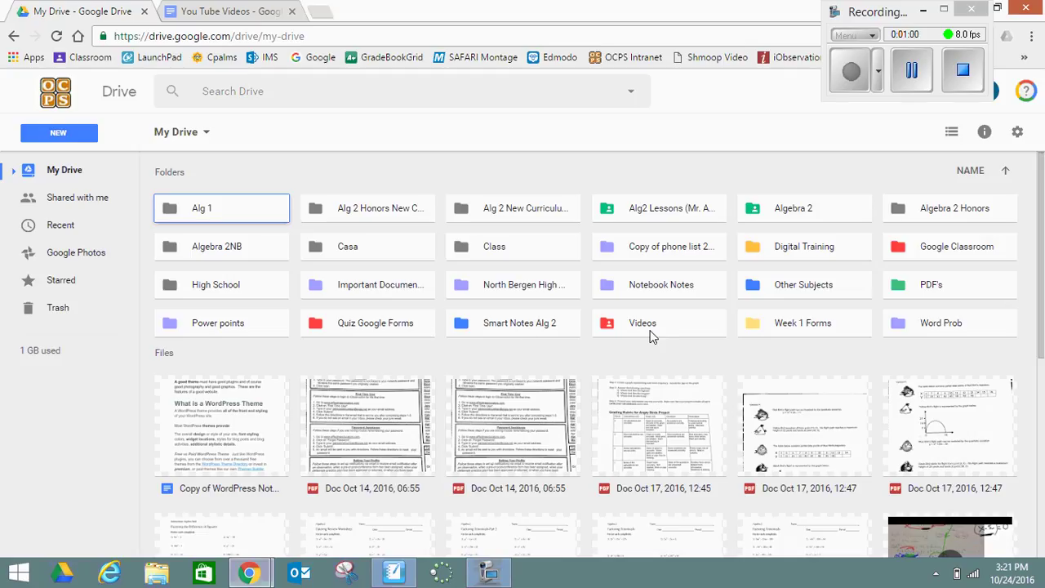
{"action": "double_click", "coordinate": [364, 326]}
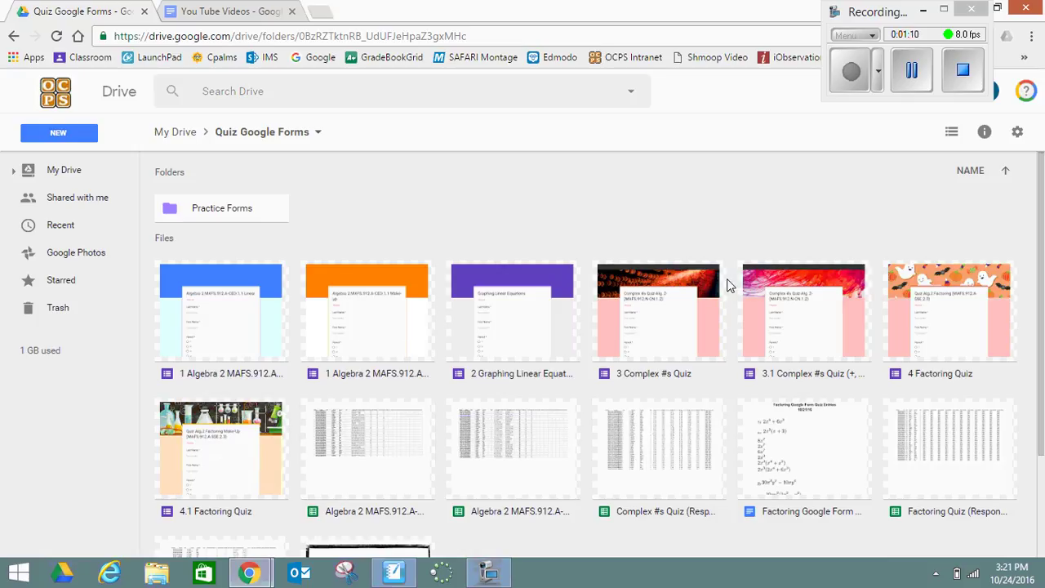
{"action": "double_click", "coordinate": [954, 309]}
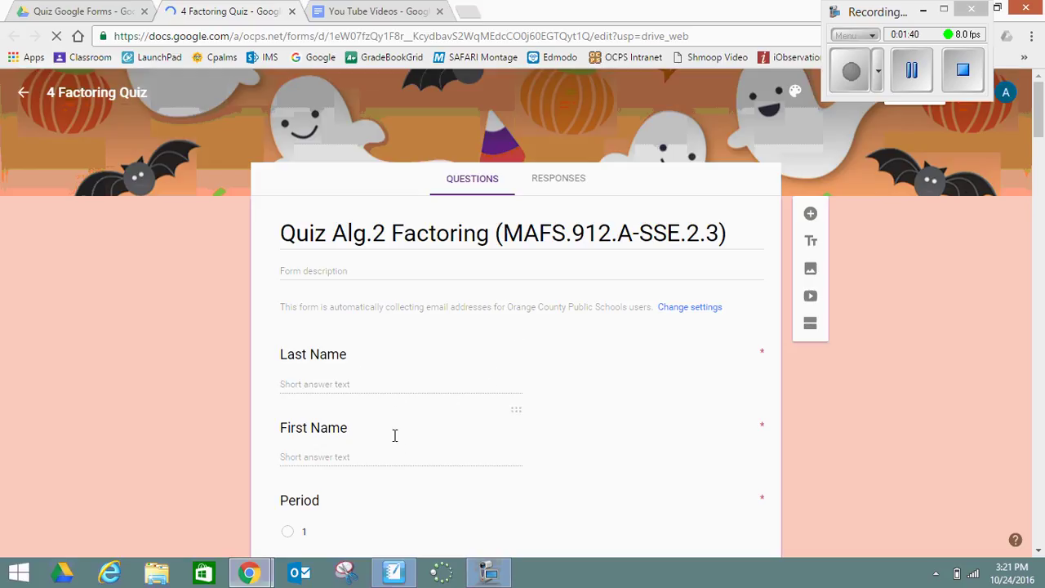
Examine the quiz form's name and period fields and the answer options of question 1.
{"action": "scroll", "coordinate": [395, 435], "scroll_direction": "down", "scroll_amount": 1}
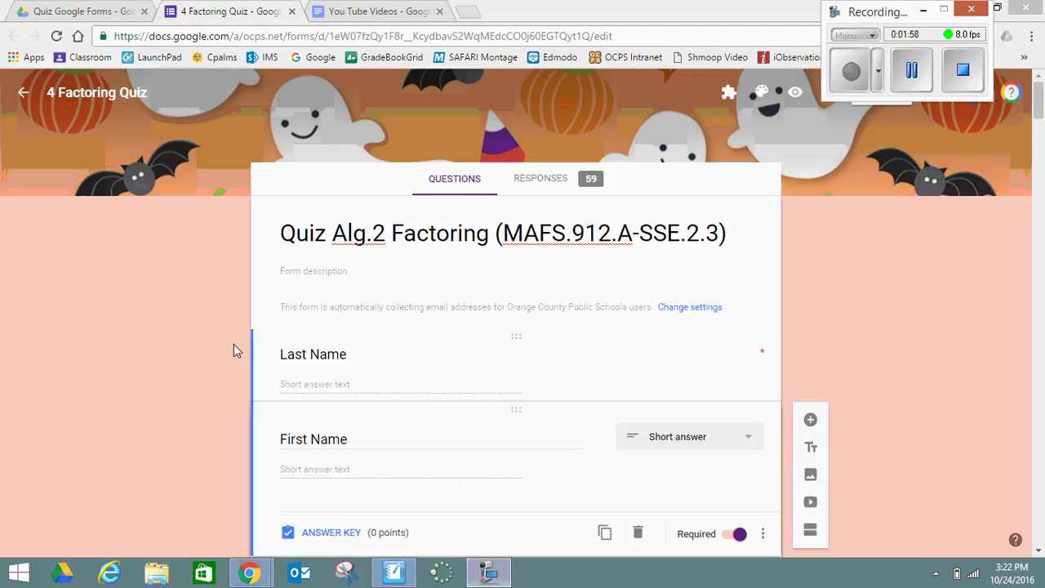
{"action": "left_click", "coordinate": [288, 307]}
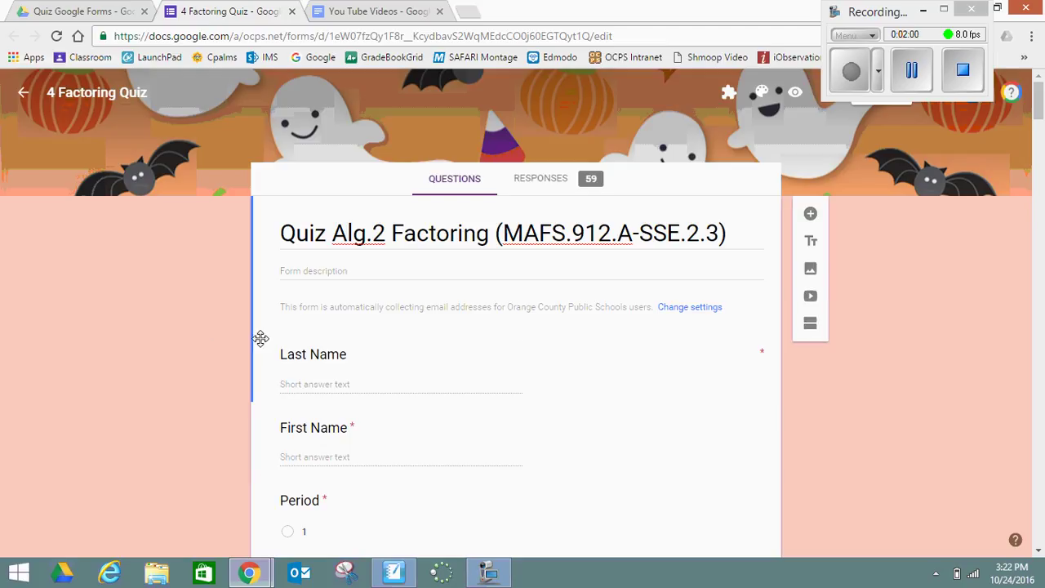
{"action": "scroll", "coordinate": [205, 361], "scroll_direction": "down", "scroll_amount": 3}
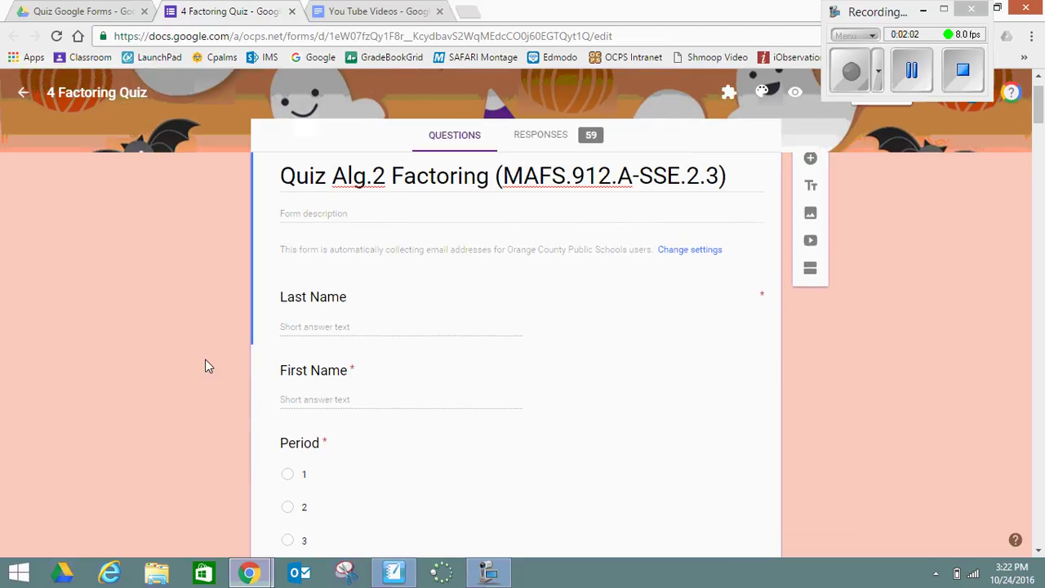
{"action": "scroll", "coordinate": [205, 366], "scroll_direction": "down", "scroll_amount": 3}
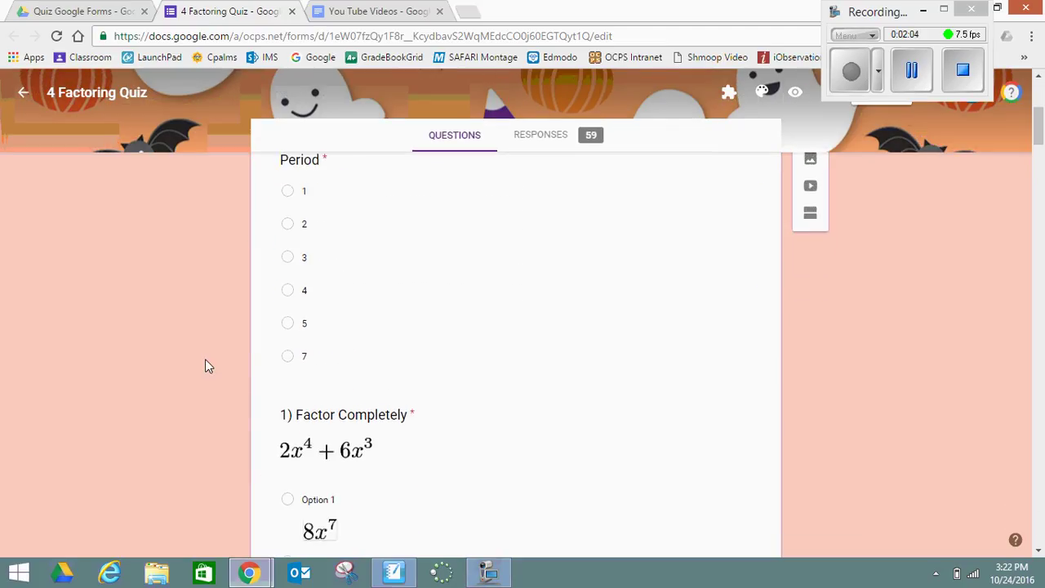
{"action": "scroll", "coordinate": [205, 366], "scroll_direction": "down", "scroll_amount": 1}
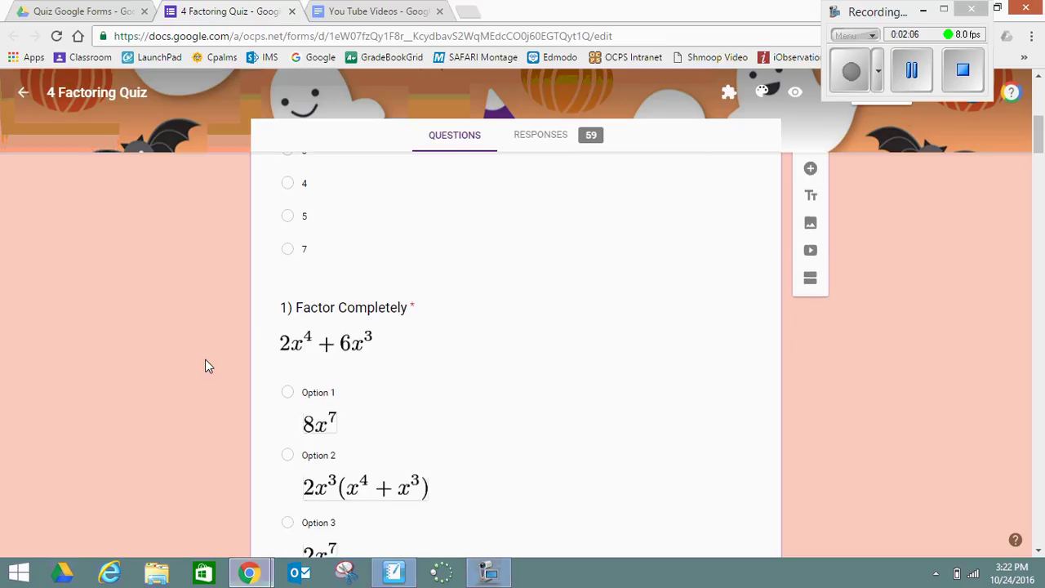
{"action": "scroll", "coordinate": [205, 366], "scroll_direction": "down", "scroll_amount": 1}
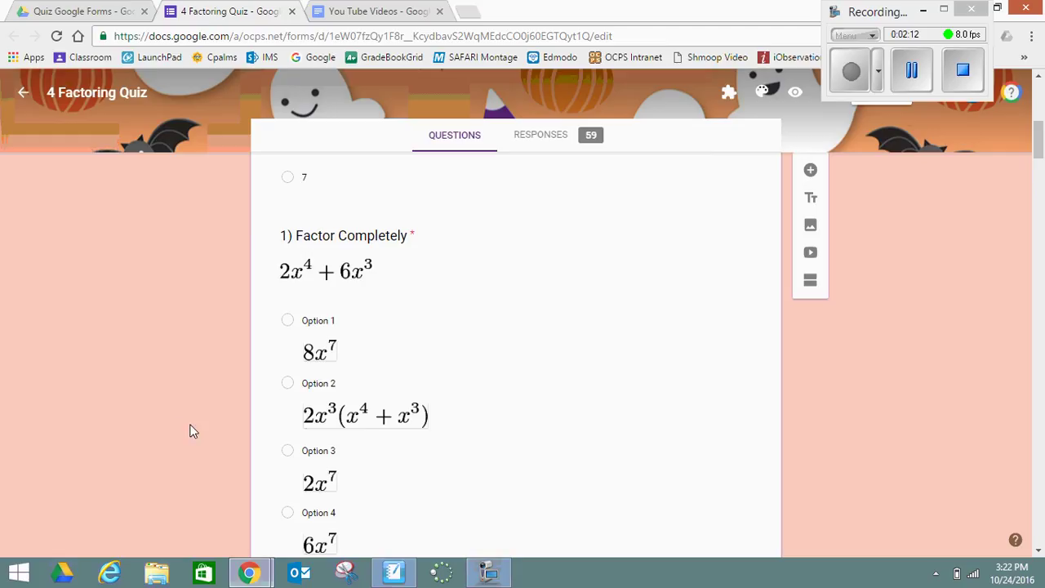
{"action": "scroll", "coordinate": [188, 420], "scroll_direction": "down", "scroll_amount": 1}
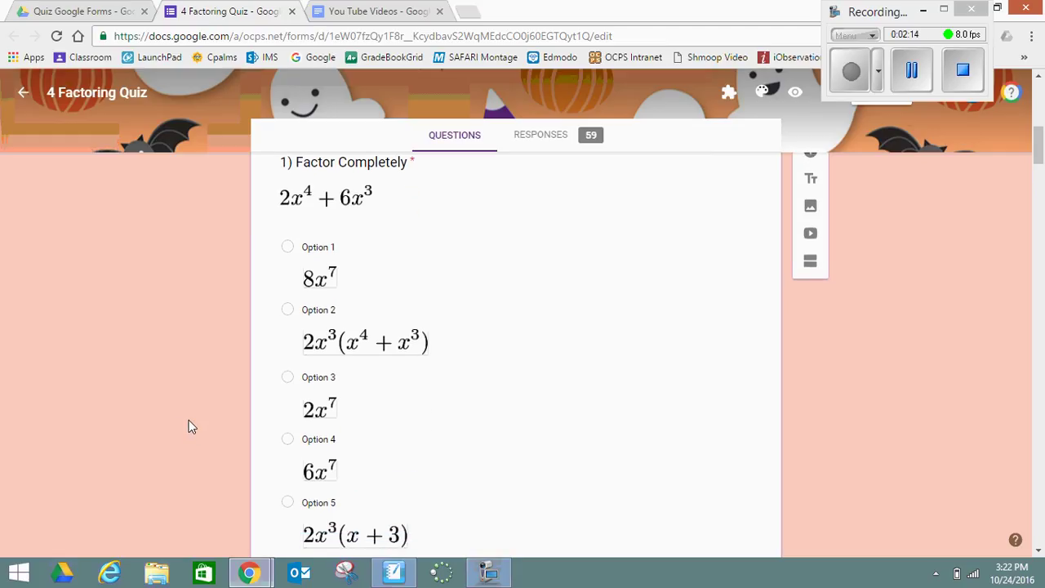
{"action": "scroll", "coordinate": [189, 420], "scroll_direction": "down", "scroll_amount": 1}
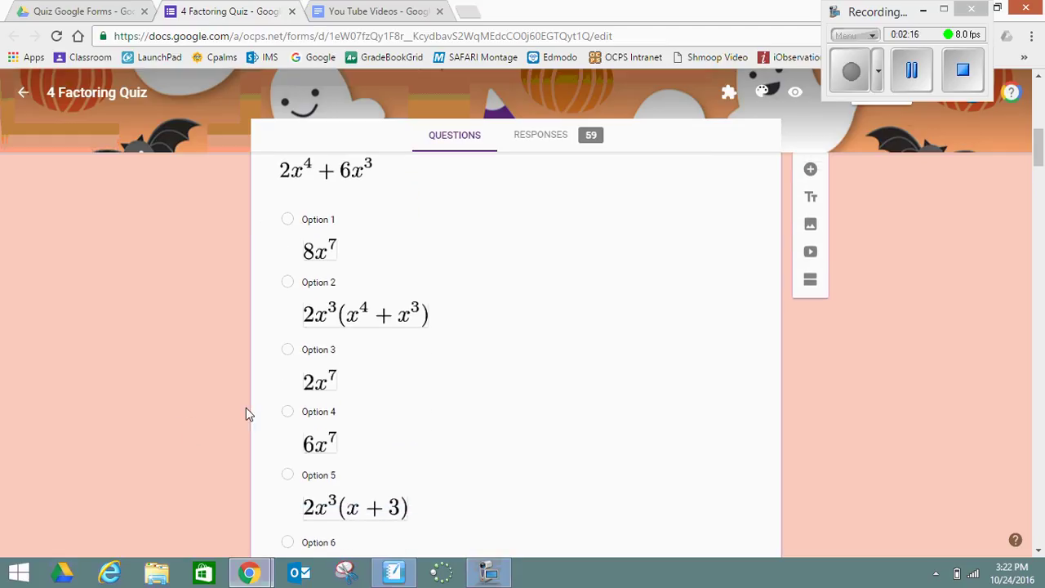
{"action": "scroll", "coordinate": [150, 453], "scroll_direction": "down", "scroll_amount": 3}
{"action": "scroll", "coordinate": [148, 452], "scroll_direction": "down", "scroll_amount": 2}
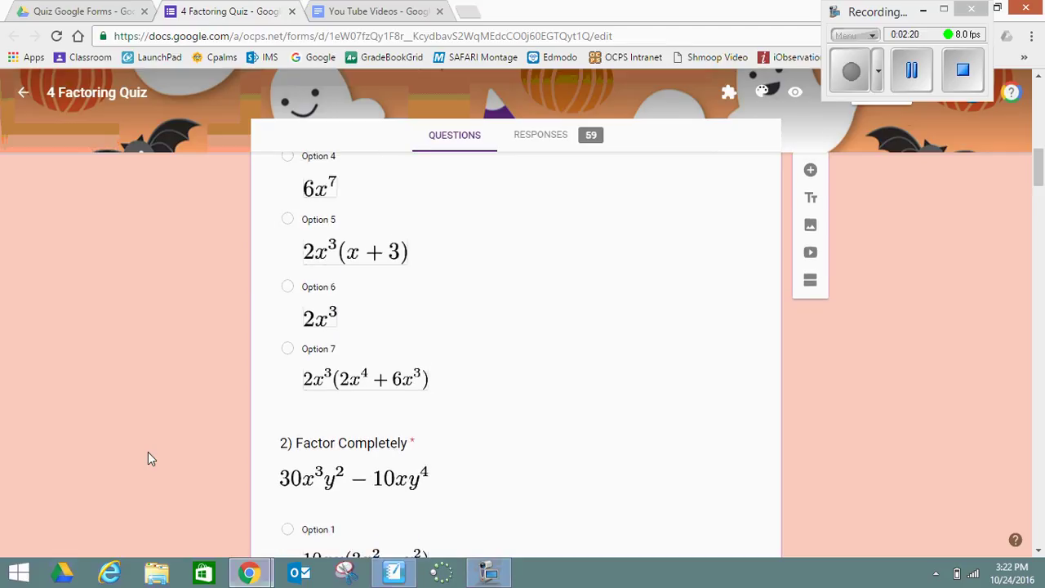
Examine factoring questions 2 to 4 with their answer options, and return to the start of the form.
{"action": "scroll", "coordinate": [147, 452], "scroll_direction": "down", "scroll_amount": 1}
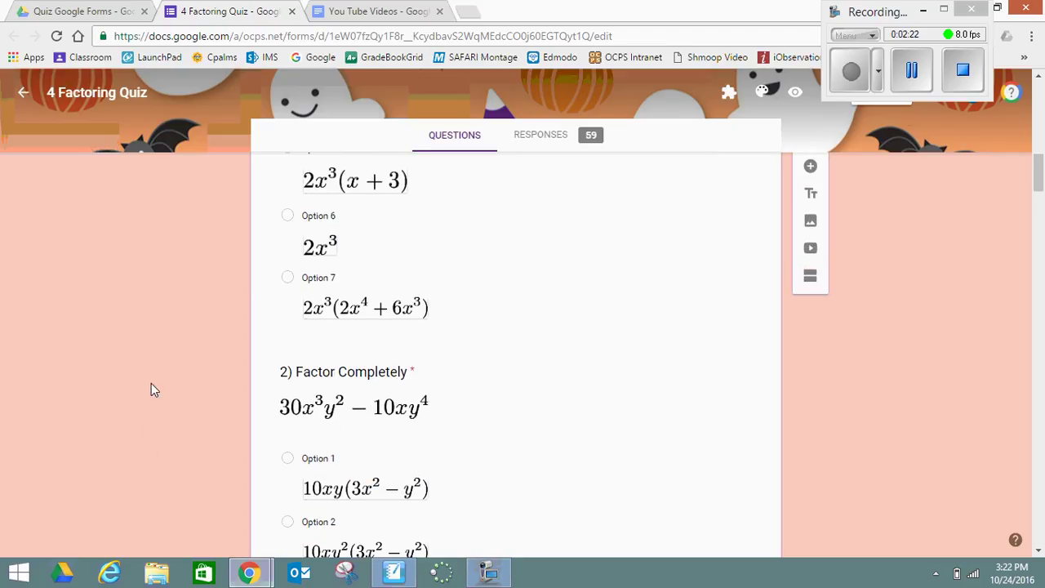
{"action": "scroll", "coordinate": [151, 384], "scroll_direction": "down", "scroll_amount": 1}
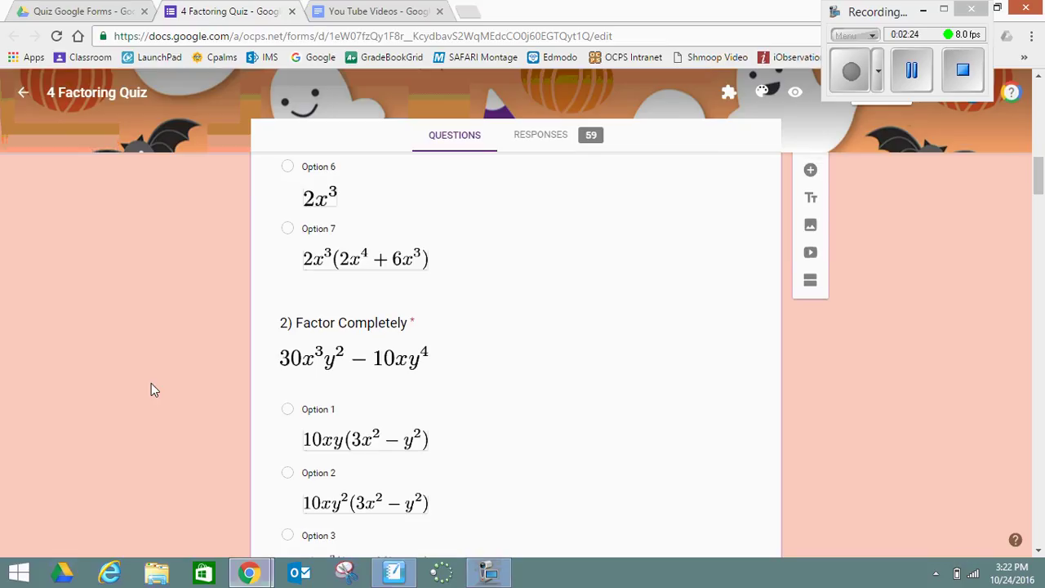
{"action": "scroll", "coordinate": [151, 390], "scroll_direction": "down", "scroll_amount": 3}
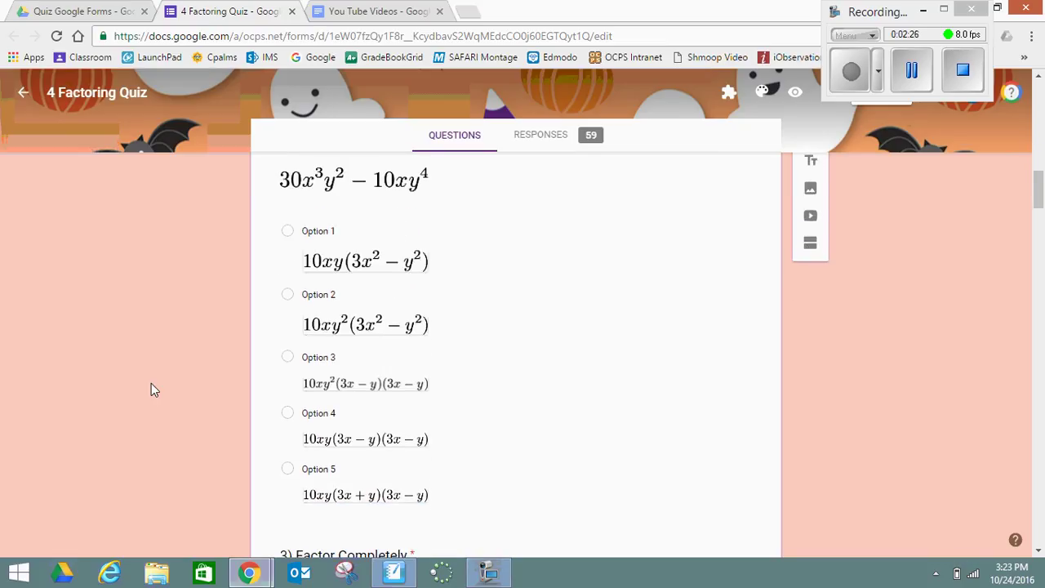
{"action": "scroll", "coordinate": [151, 389], "scroll_direction": "up", "scroll_amount": 1}
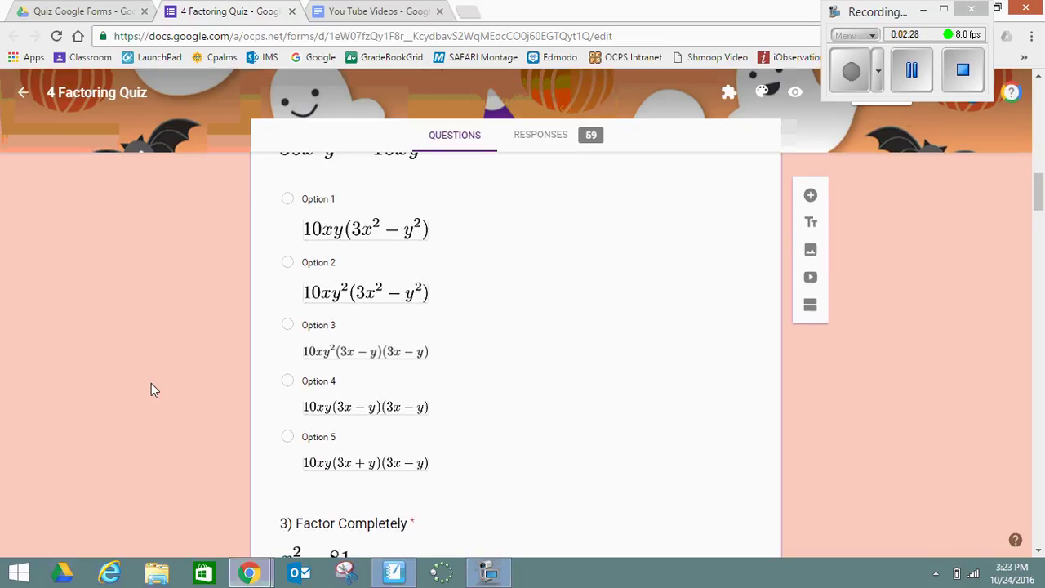
{"action": "scroll", "coordinate": [142, 403], "scroll_direction": "down", "scroll_amount": 5}
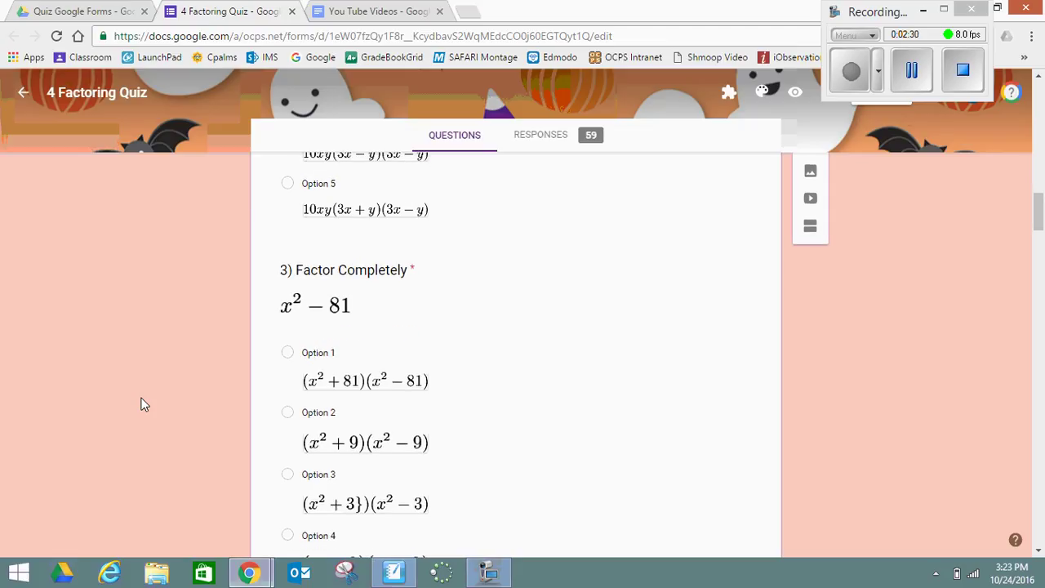
{"action": "scroll", "coordinate": [141, 404], "scroll_direction": "down", "scroll_amount": 3}
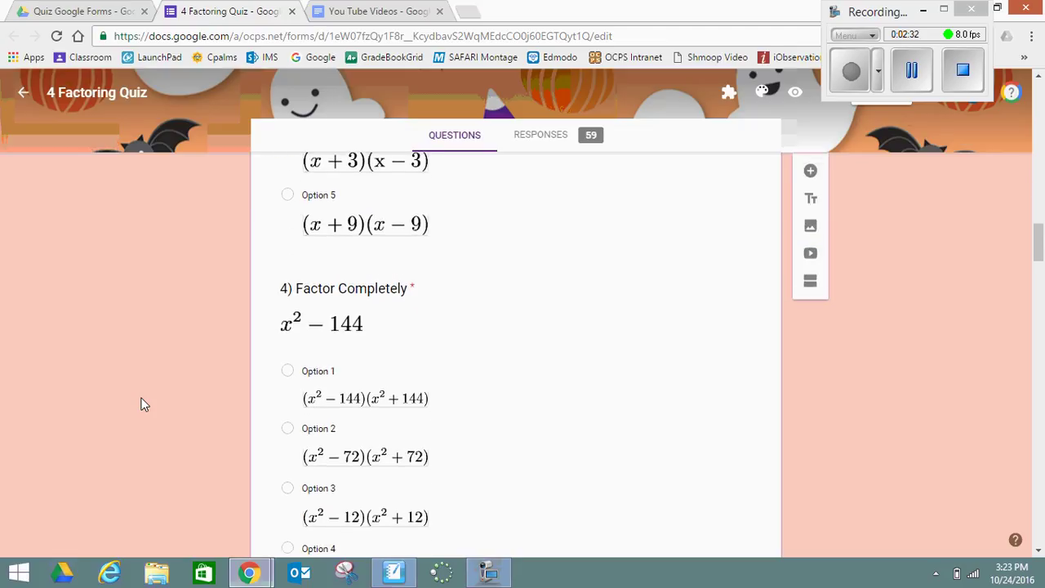
{"action": "scroll", "coordinate": [142, 403], "scroll_direction": "down", "scroll_amount": 1}
{"action": "scroll", "coordinate": [141, 403], "scroll_direction": "down", "scroll_amount": 1}
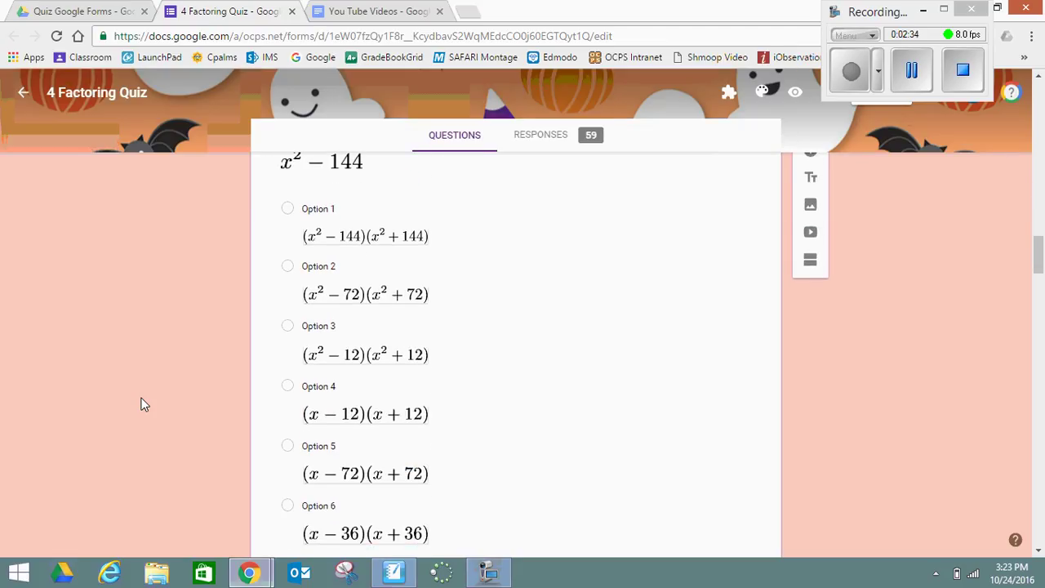
{"action": "scroll", "coordinate": [141, 404], "scroll_direction": "down", "scroll_amount": 2}
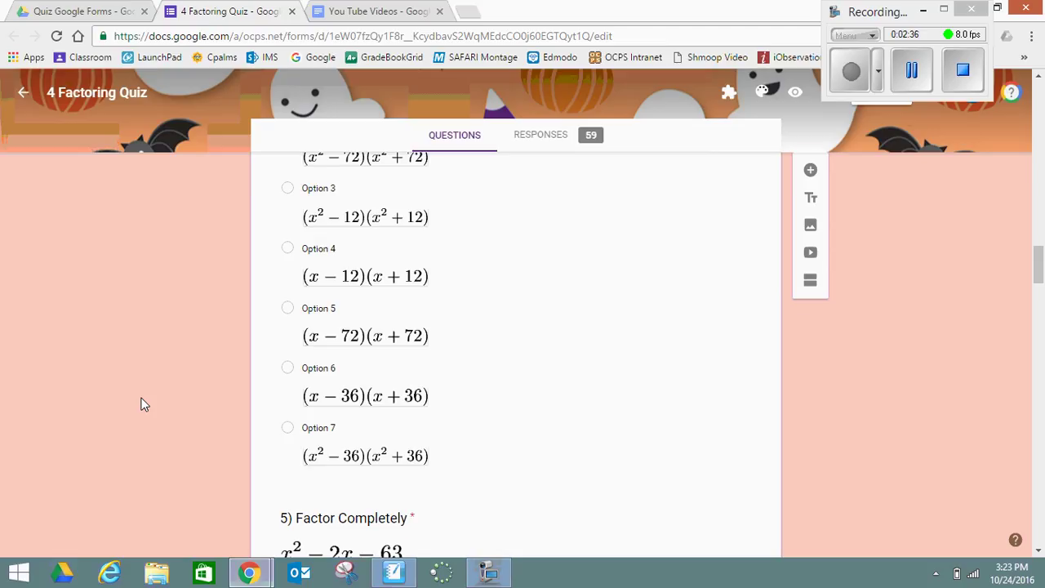
{"action": "scroll", "coordinate": [142, 404], "scroll_direction": "up", "scroll_amount": 9}
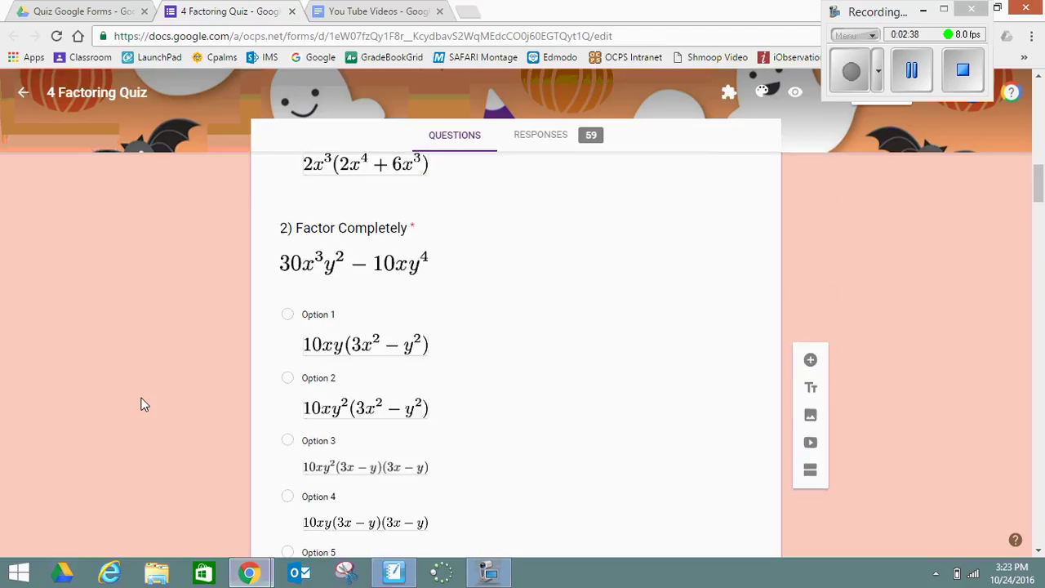
{"action": "scroll", "coordinate": [141, 404], "scroll_direction": "up", "scroll_amount": 10}
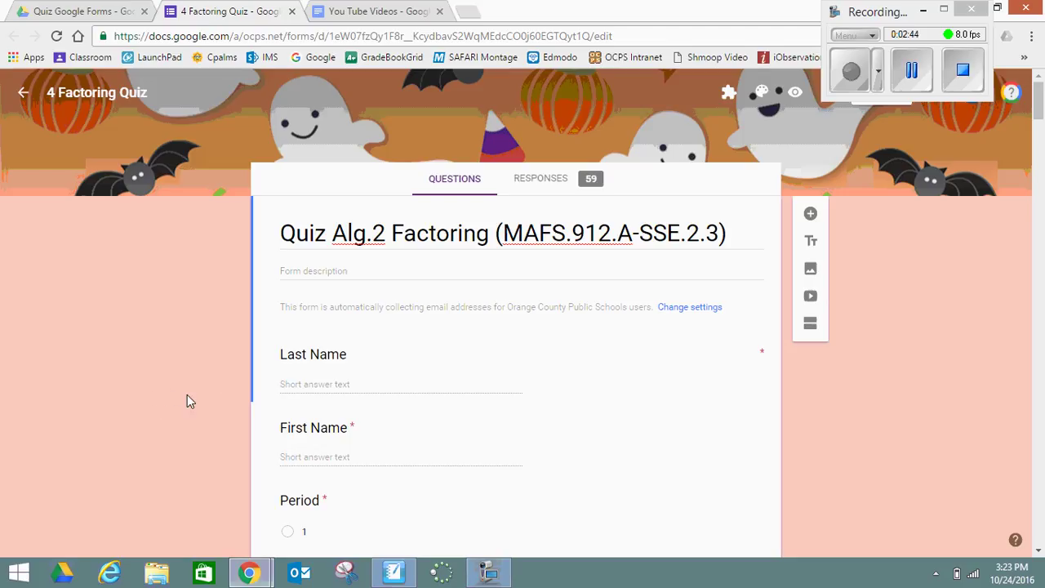
Review the entire quiz from the student information fields through the last factoring question, number 11.
{"action": "scroll", "coordinate": [177, 410], "scroll_direction": "down", "scroll_amount": 2}
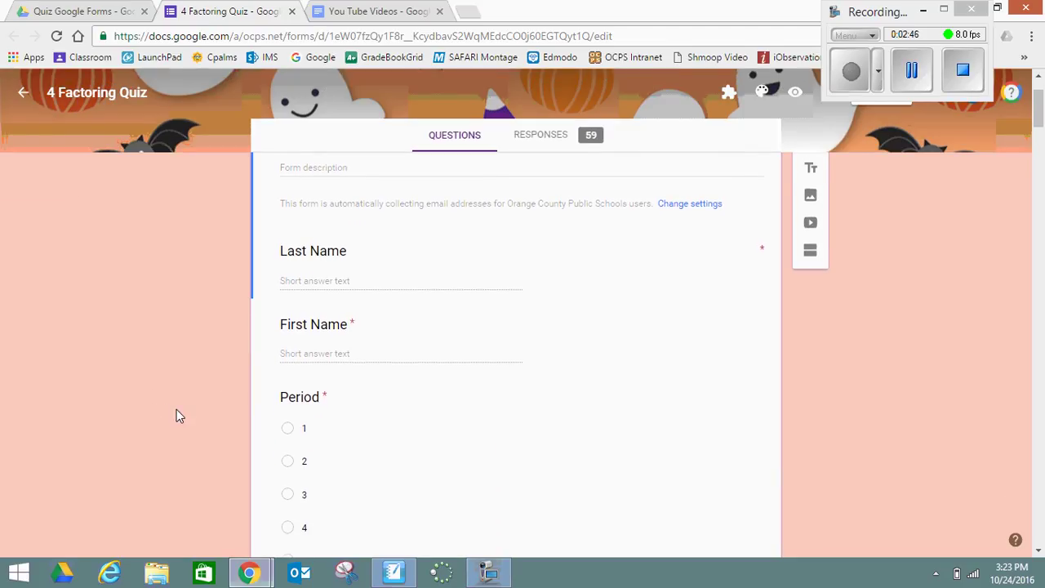
{"action": "scroll", "coordinate": [180, 416], "scroll_direction": "down", "scroll_amount": 3}
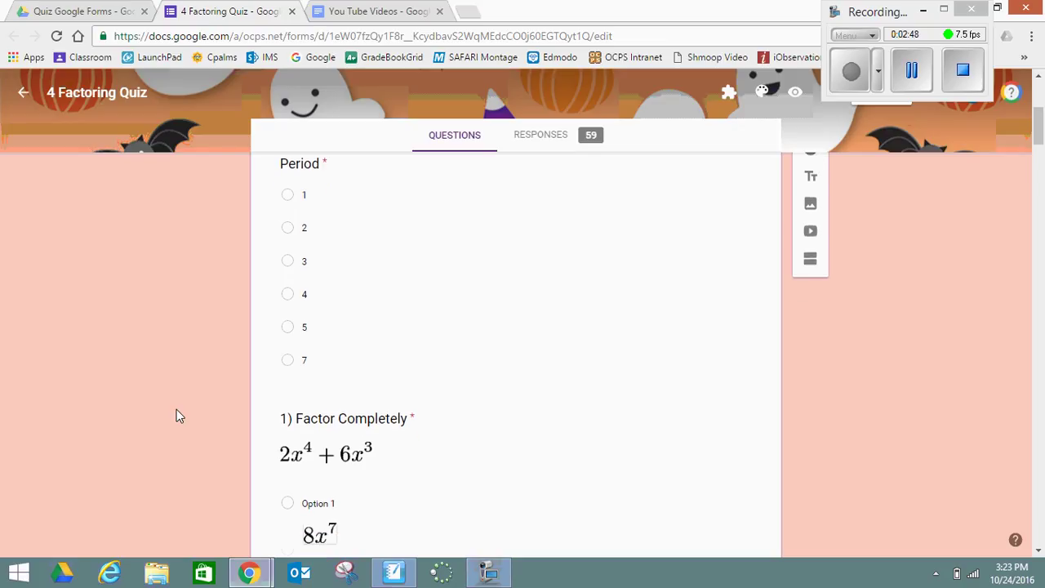
{"action": "scroll", "coordinate": [180, 416], "scroll_direction": "down", "scroll_amount": 1}
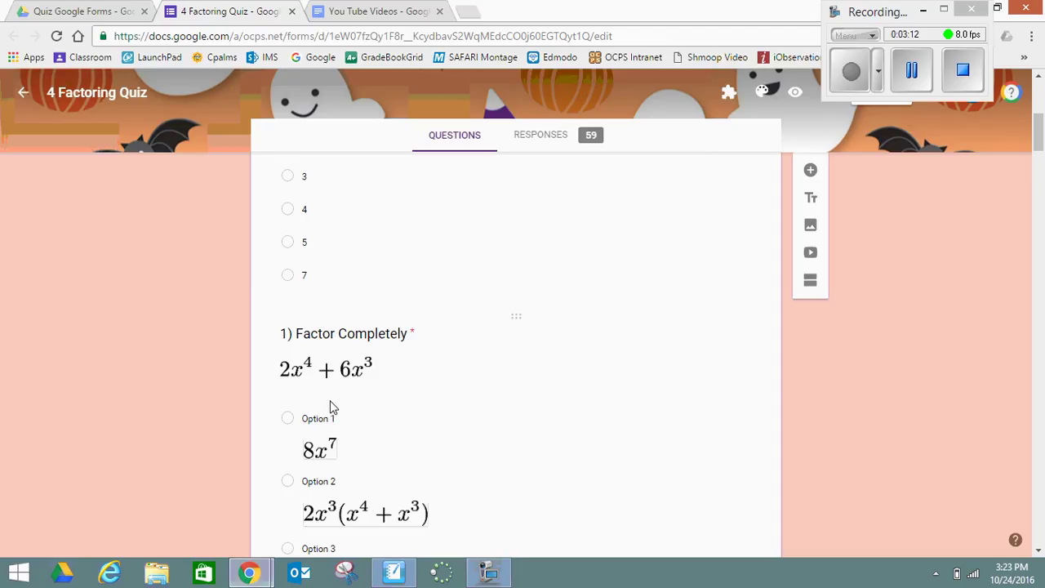
{"action": "scroll", "coordinate": [279, 415], "scroll_direction": "down", "scroll_amount": 2}
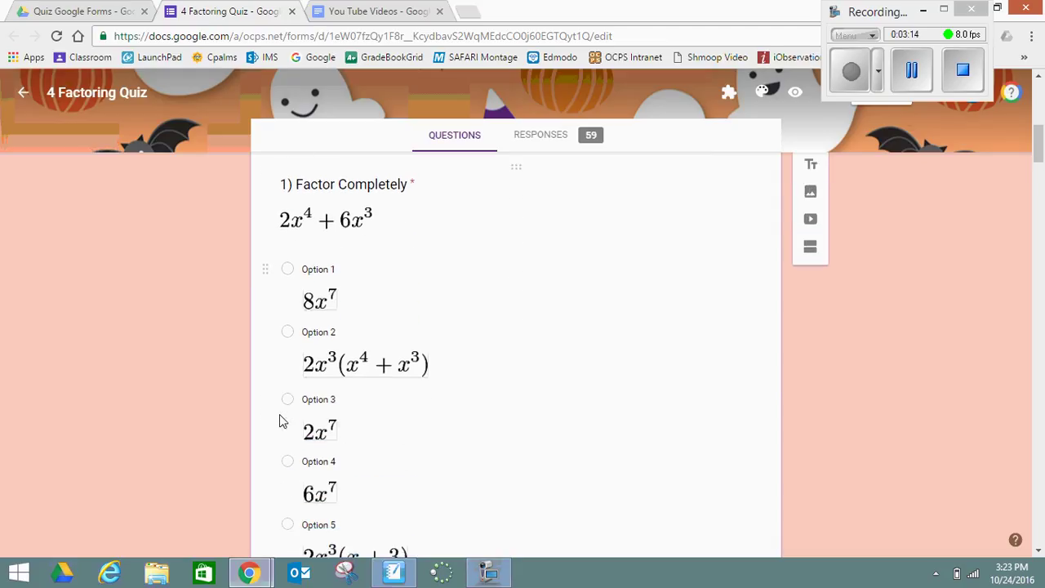
{"action": "scroll", "coordinate": [278, 421], "scroll_direction": "down", "scroll_amount": 10}
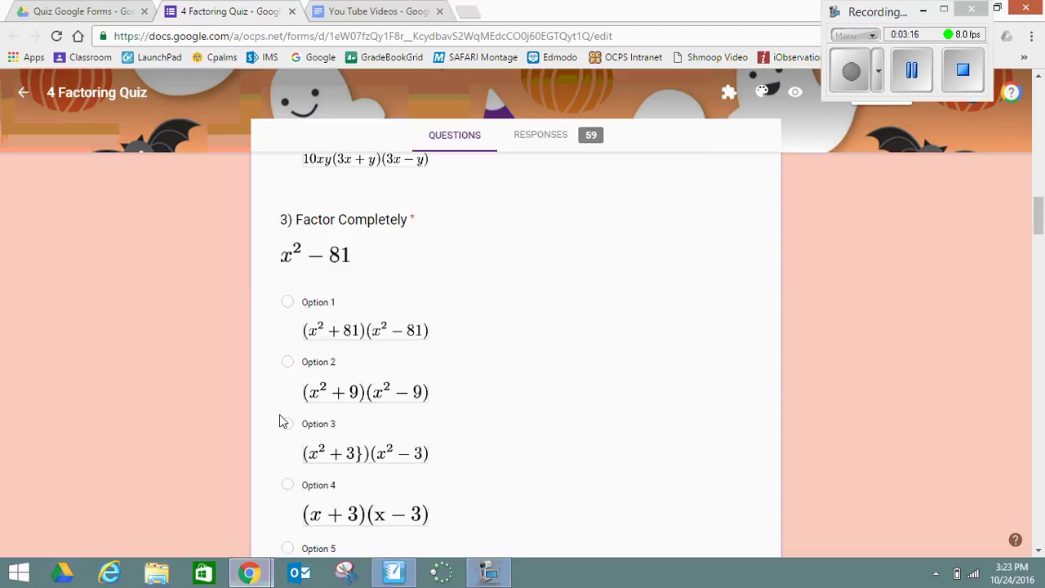
{"action": "scroll", "coordinate": [281, 420], "scroll_direction": "down", "scroll_amount": 20}
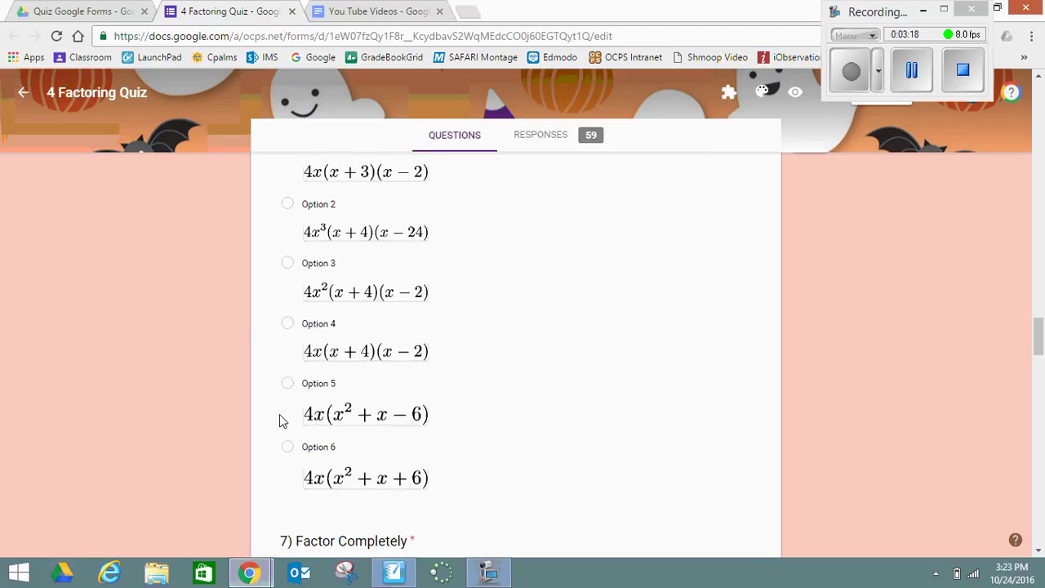
{"action": "scroll", "coordinate": [280, 421], "scroll_direction": "down", "scroll_amount": 20}
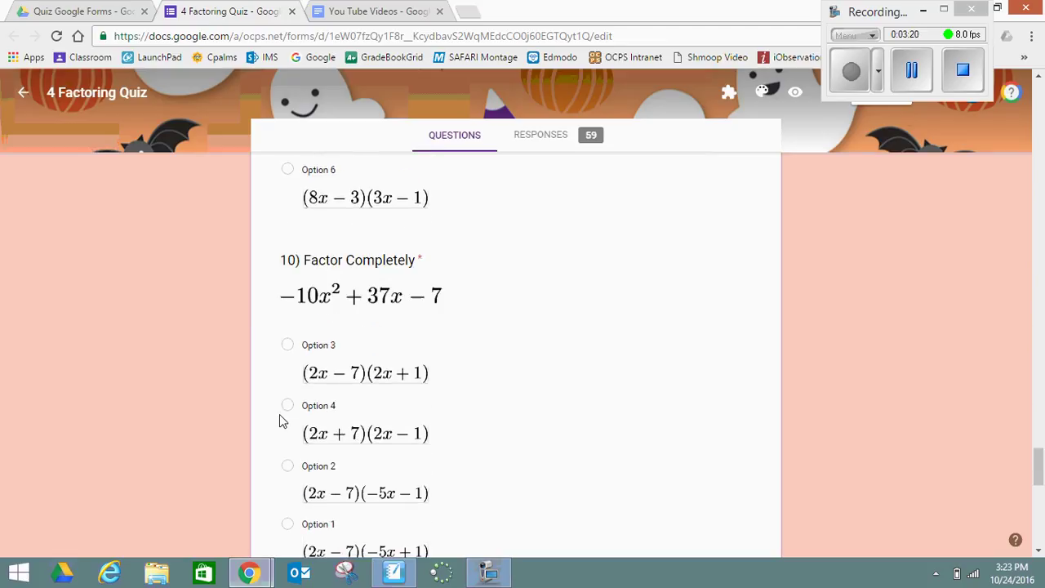
{"action": "scroll", "coordinate": [279, 420], "scroll_direction": "down", "scroll_amount": 15}
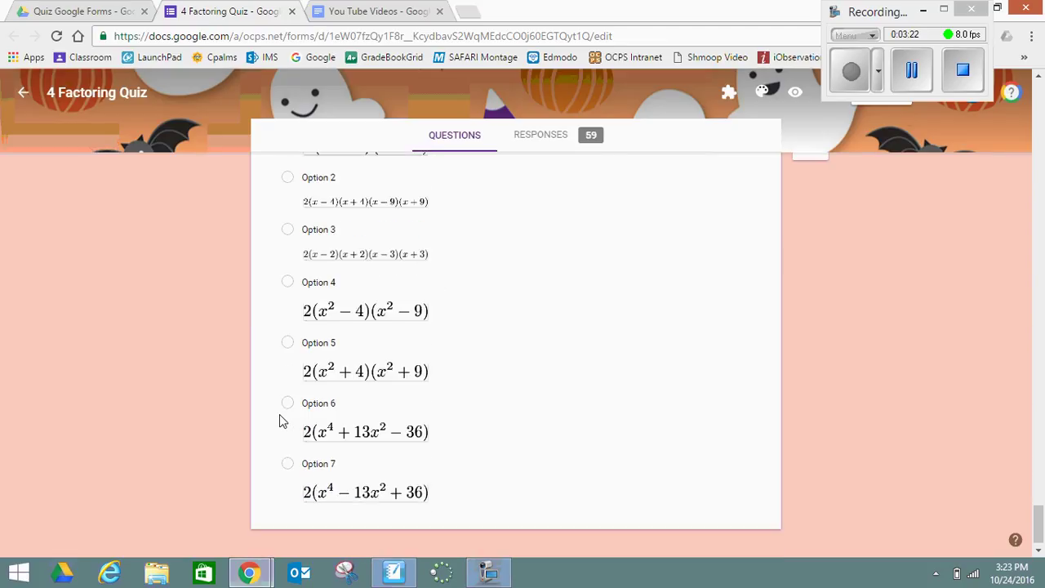
{"action": "scroll", "coordinate": [281, 420], "scroll_direction": "down", "scroll_amount": 1}
{"action": "scroll", "coordinate": [280, 421], "scroll_direction": "up", "scroll_amount": 10}
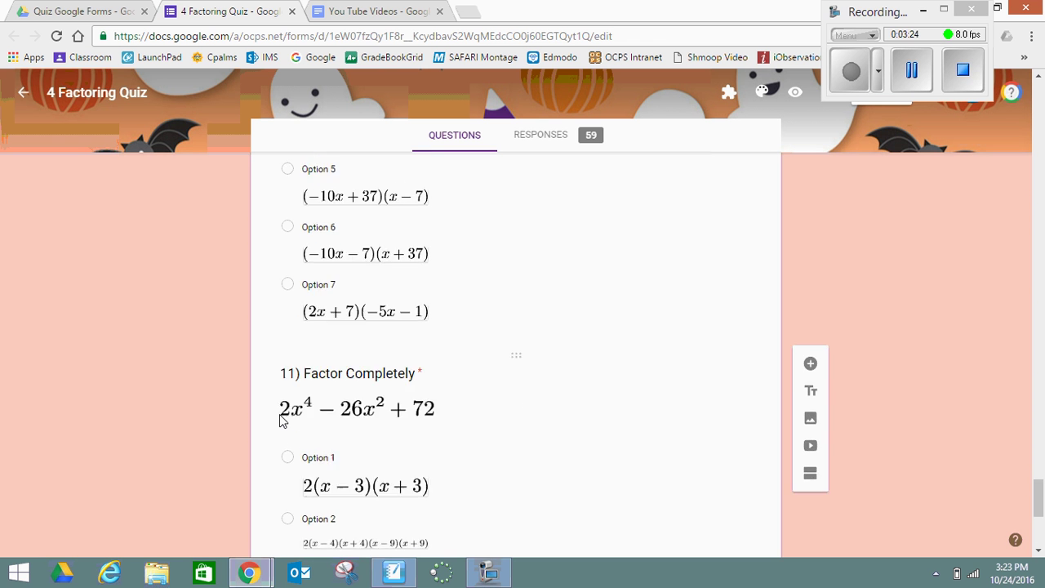
{"action": "scroll", "coordinate": [279, 421], "scroll_direction": "up", "scroll_amount": 15}
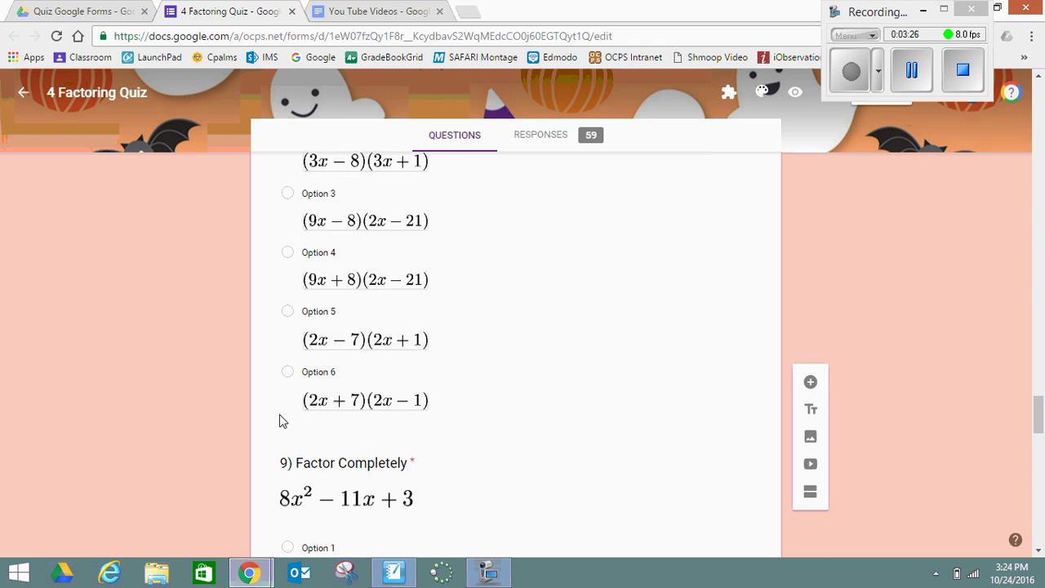
Go back to the student fields and examine factoring questions 1 to 3 with their answer options.
{"action": "scroll", "coordinate": [280, 421], "scroll_direction": "up", "scroll_amount": 15}
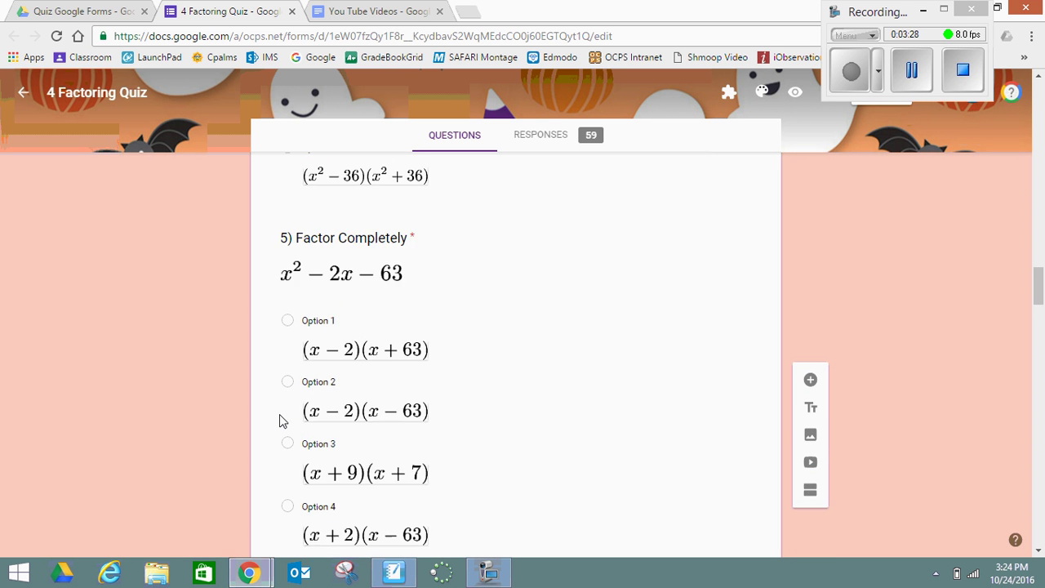
{"action": "scroll", "coordinate": [279, 421], "scroll_direction": "up", "scroll_amount": 15}
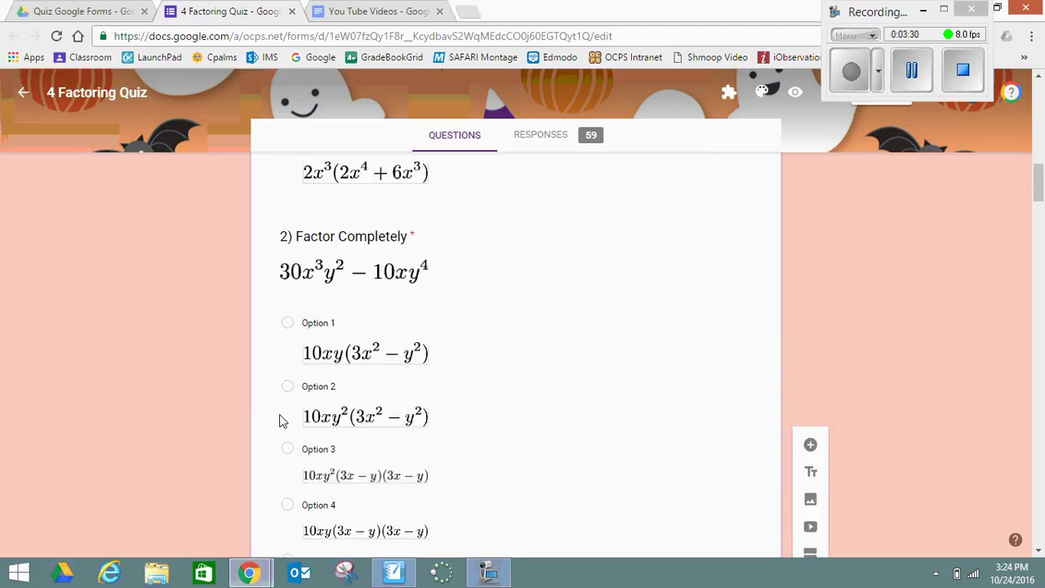
{"action": "scroll", "coordinate": [279, 421], "scroll_direction": "up", "scroll_amount": 3}
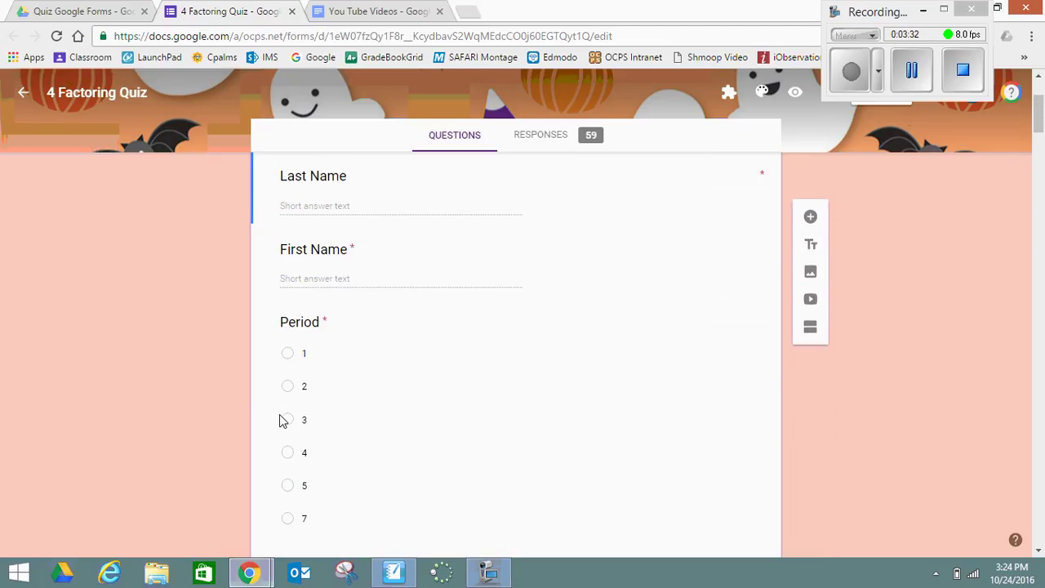
{"action": "scroll", "coordinate": [280, 421], "scroll_direction": "down", "scroll_amount": 1}
{"action": "scroll", "coordinate": [280, 421], "scroll_direction": "down", "scroll_amount": 1}
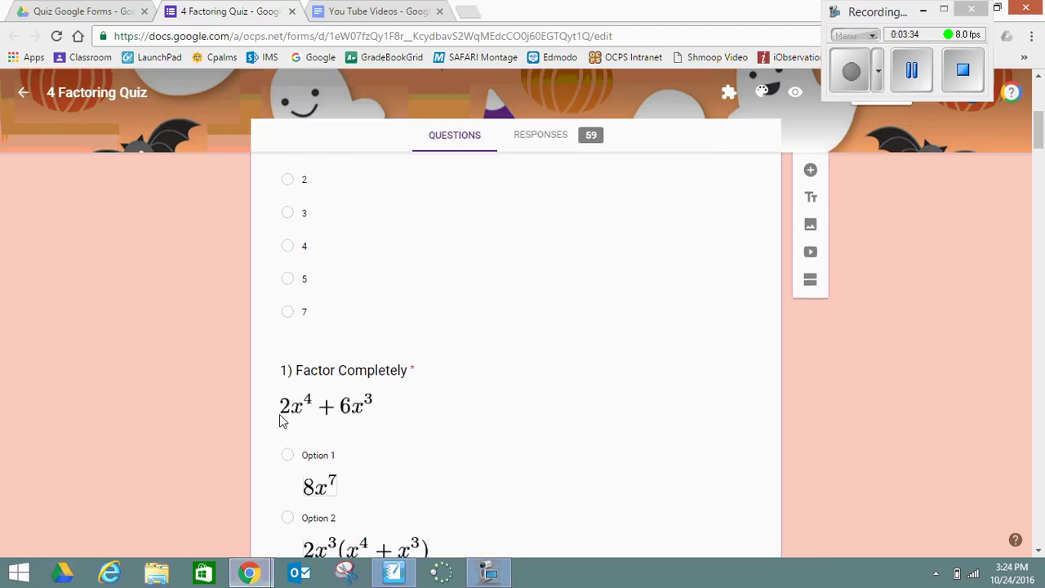
{"action": "scroll", "coordinate": [310, 431], "scroll_direction": "down", "scroll_amount": 2}
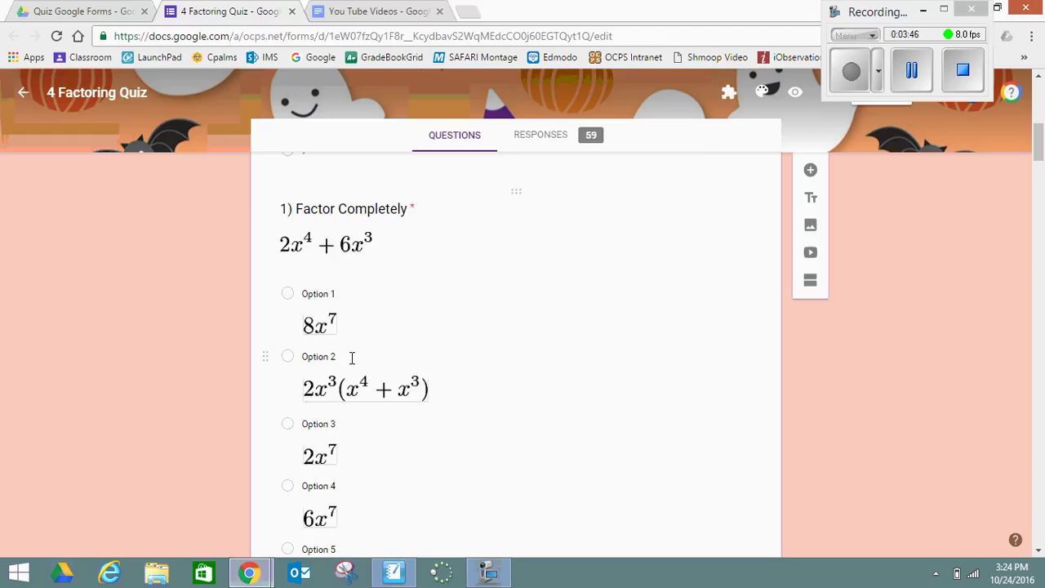
{"action": "scroll", "coordinate": [350, 361], "scroll_direction": "down", "scroll_amount": 1}
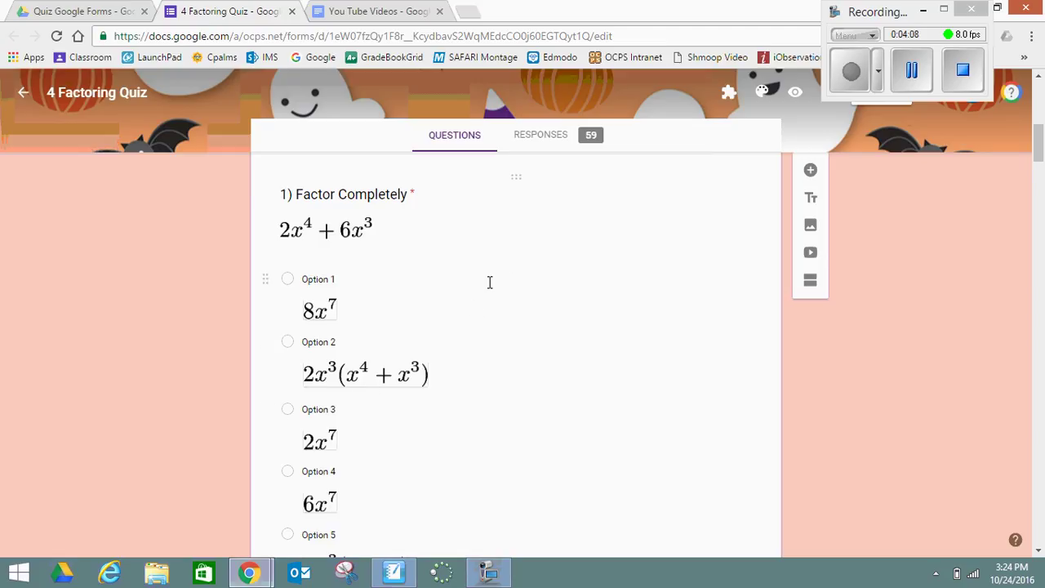
{"action": "scroll", "coordinate": [490, 282], "scroll_direction": "down", "scroll_amount": 2}
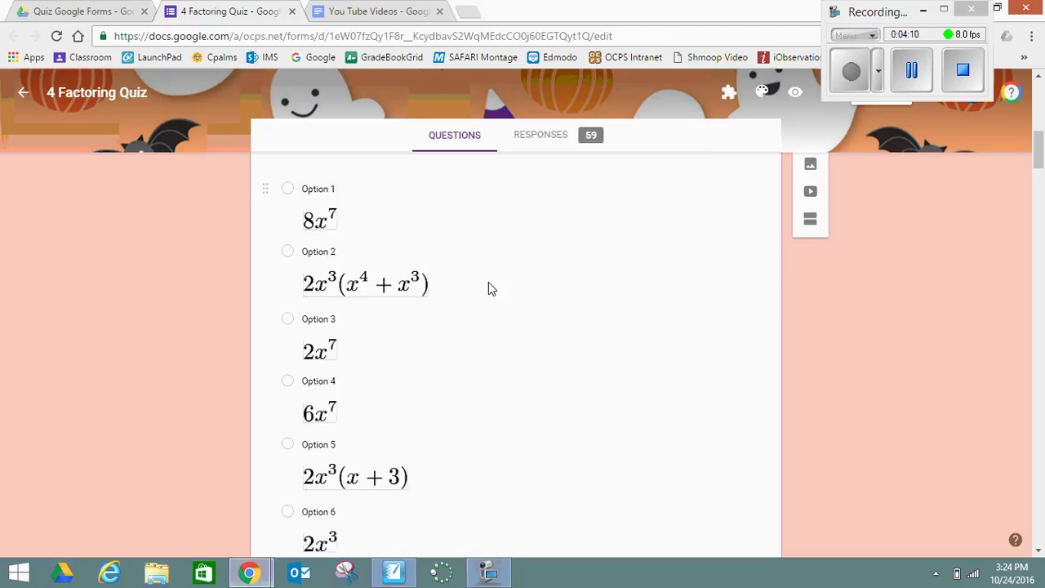
{"action": "scroll", "coordinate": [489, 281], "scroll_direction": "down", "scroll_amount": 4}
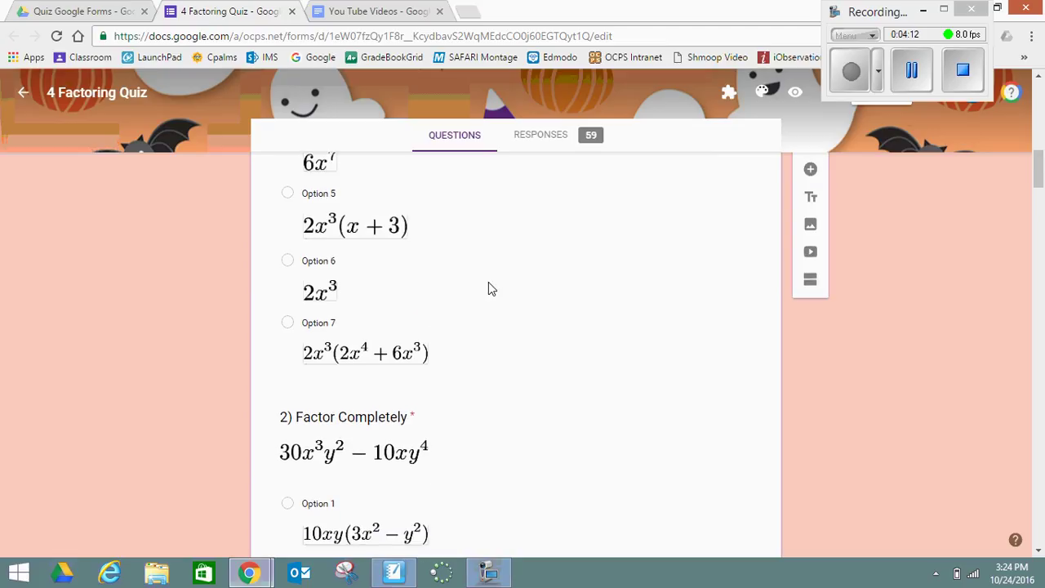
{"action": "scroll", "coordinate": [488, 281], "scroll_direction": "down", "scroll_amount": 6}
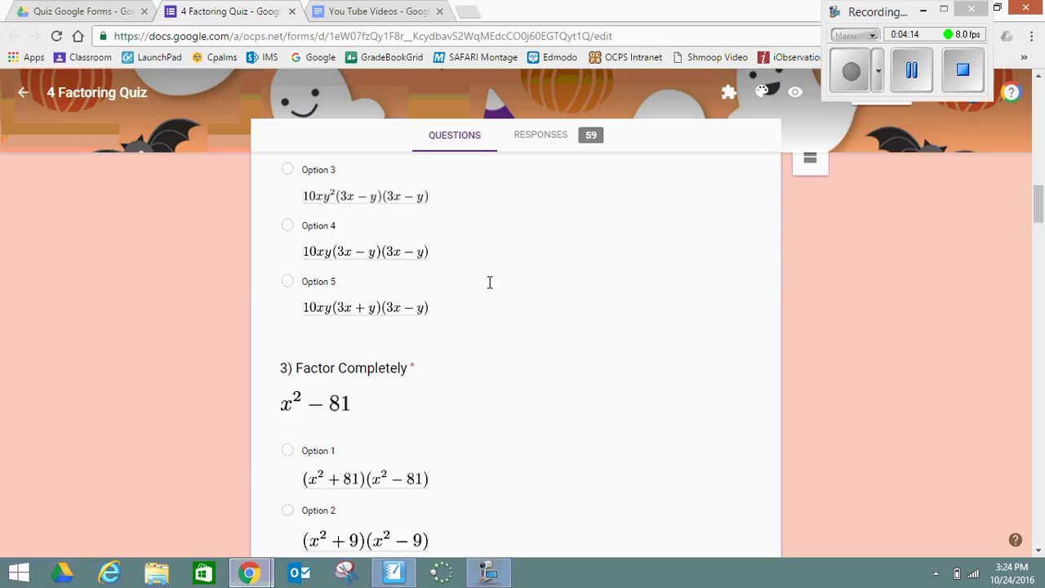
Open the Last Name question to inspect its short-answer and required settings, and review the First Name and Period fields.
{"action": "scroll", "coordinate": [490, 282], "scroll_direction": "up", "scroll_amount": 15}
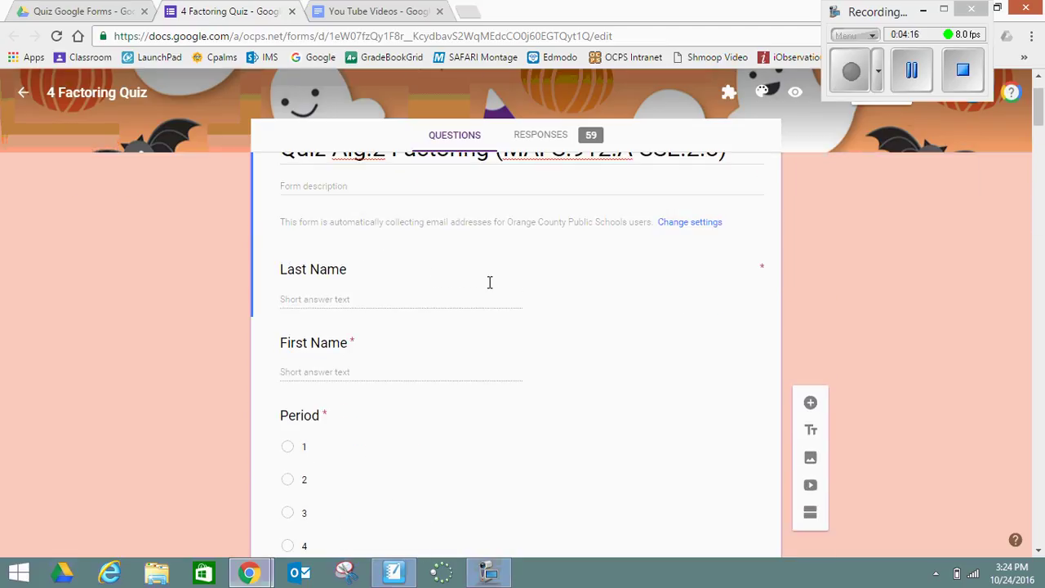
{"action": "scroll", "coordinate": [434, 372], "scroll_direction": "down", "scroll_amount": 1}
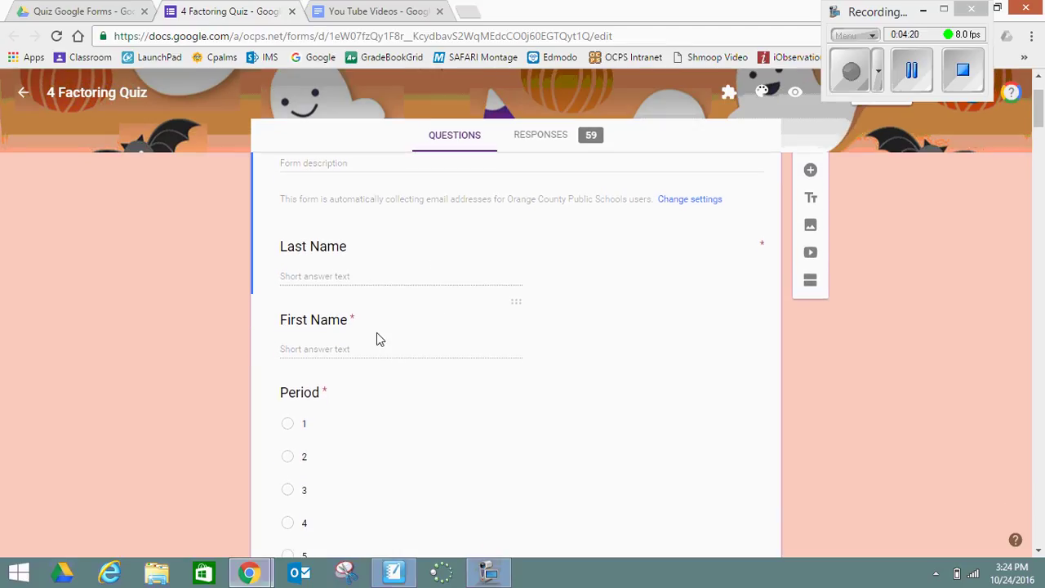
{"action": "scroll", "coordinate": [375, 336], "scroll_direction": "up", "scroll_amount": 1}
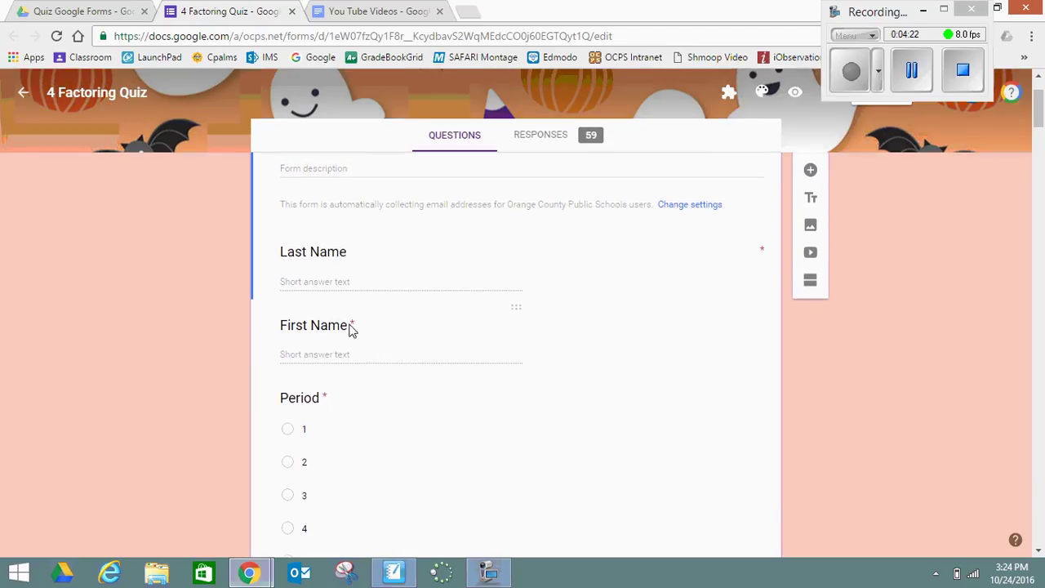
{"action": "scroll", "coordinate": [357, 326], "scroll_direction": "up", "scroll_amount": 1}
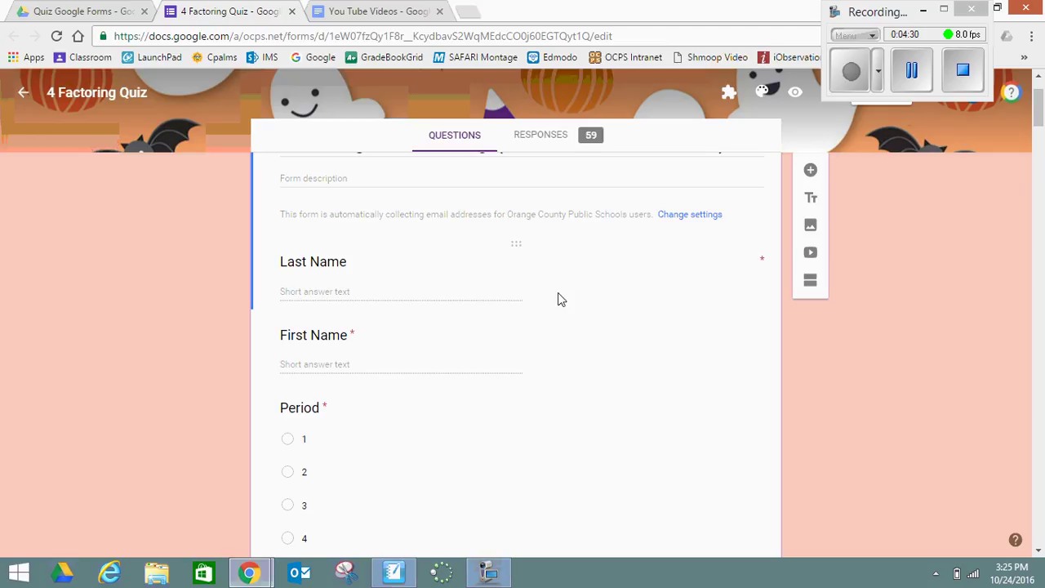
{"action": "left_click", "coordinate": [500, 268]}
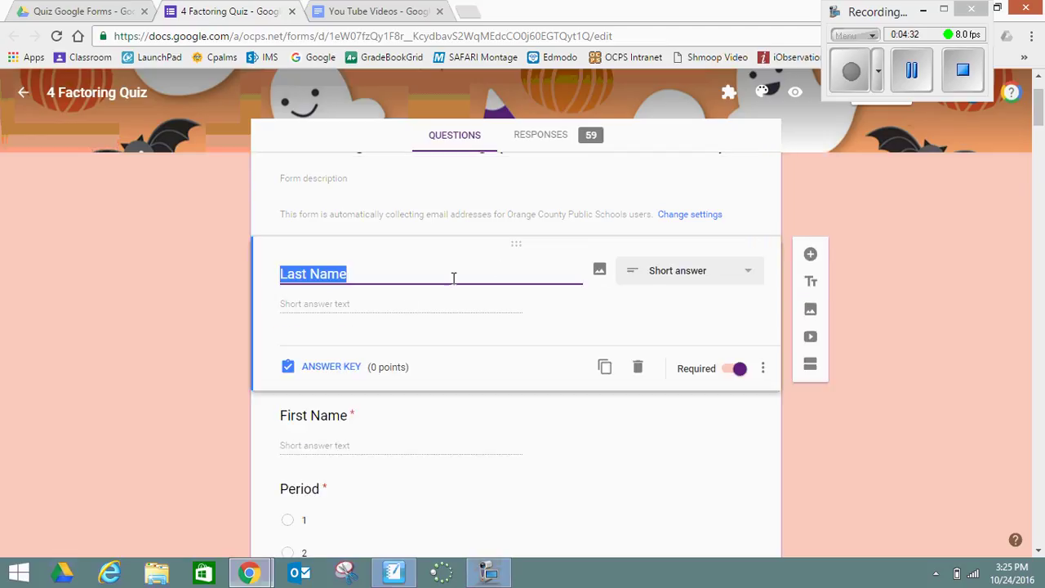
{"action": "left_click", "coordinate": [391, 309]}
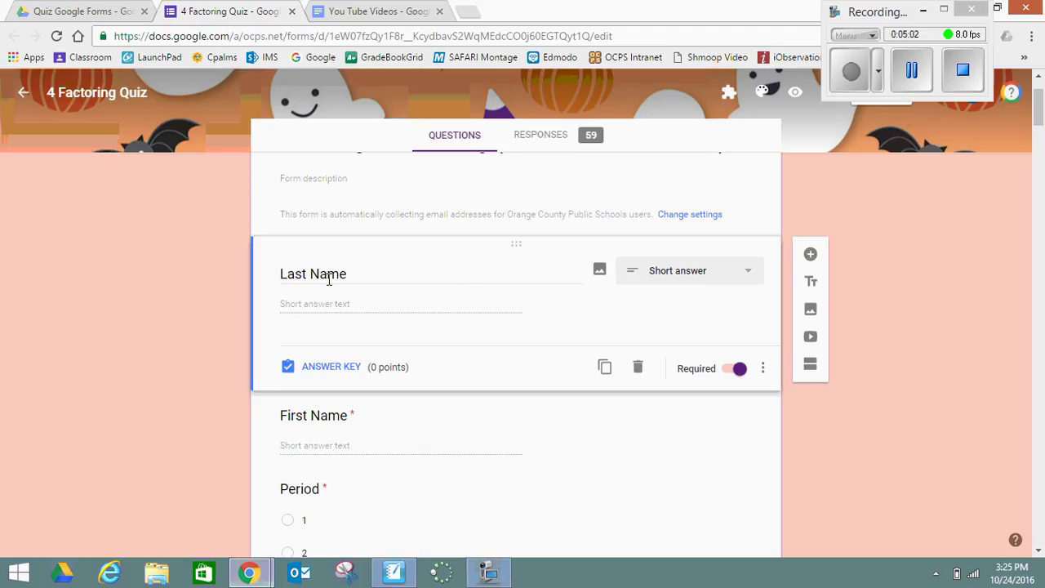
{"action": "scroll", "coordinate": [337, 402], "scroll_direction": "down", "scroll_amount": 1}
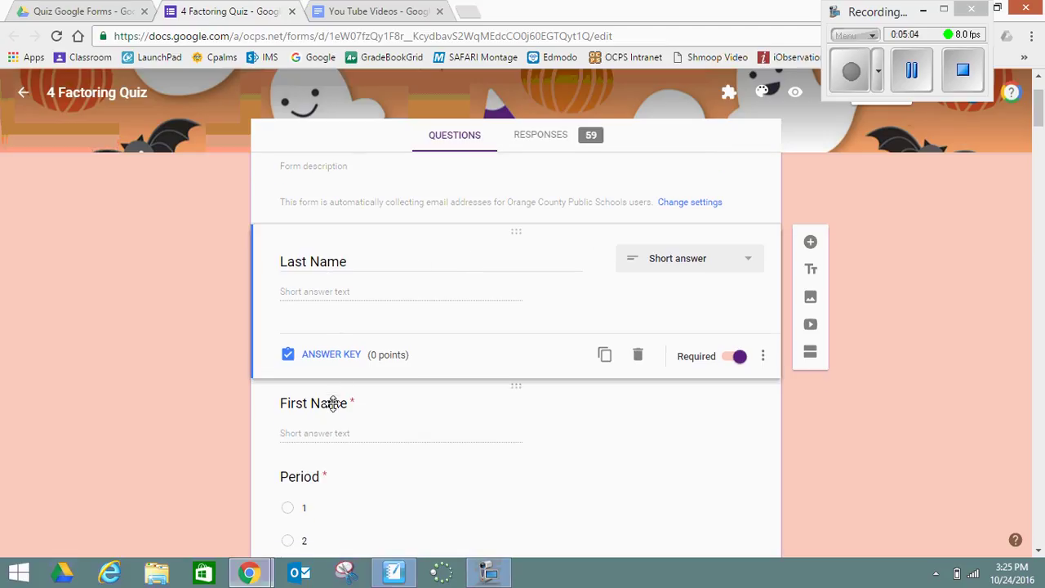
{"action": "scroll", "coordinate": [311, 467], "scroll_direction": "down", "scroll_amount": 1}
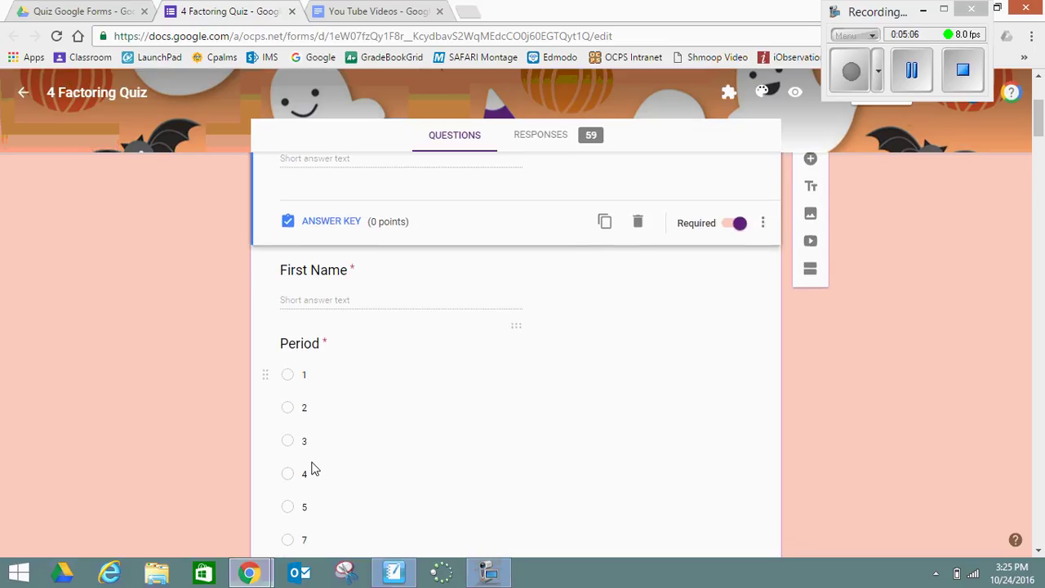
{"action": "scroll", "coordinate": [313, 463], "scroll_direction": "up", "scroll_amount": 2}
{"action": "scroll", "coordinate": [314, 463], "scroll_direction": "up", "scroll_amount": 2}
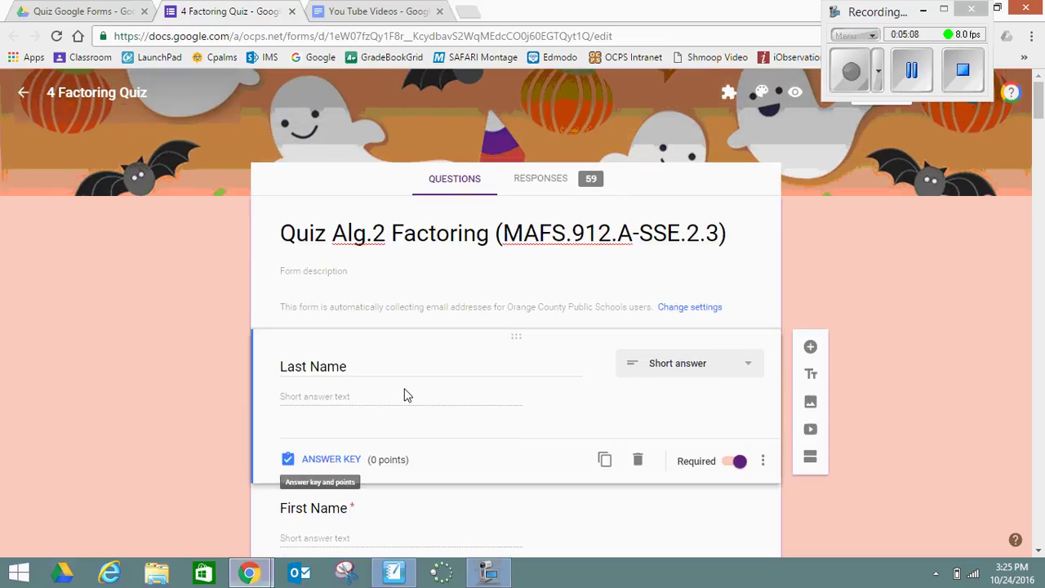
Open factoring question 1 for editing and check which of its answer options is marked as correct.
{"action": "scroll", "coordinate": [412, 400], "scroll_direction": "down", "scroll_amount": 10}
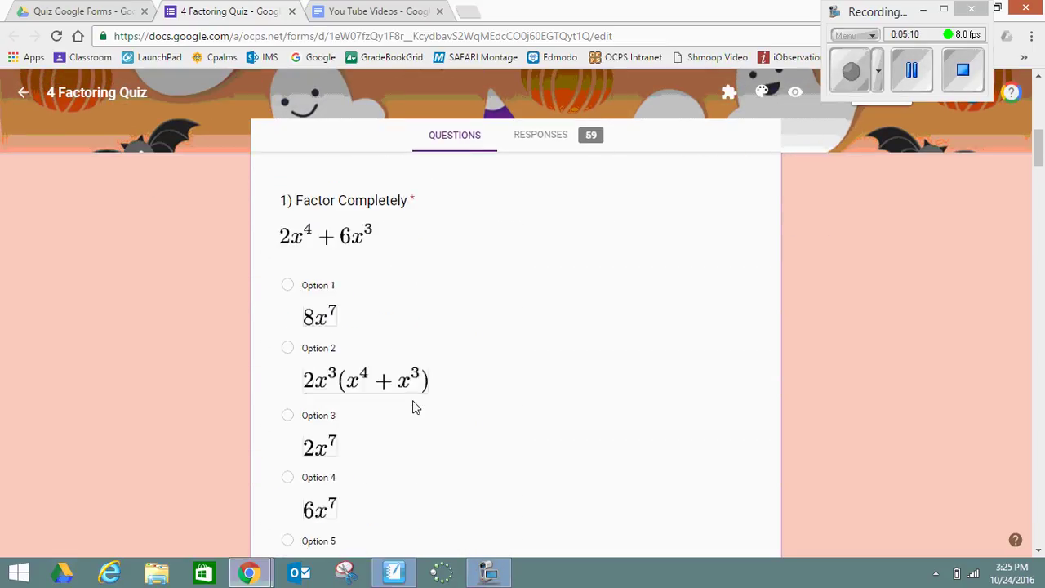
{"action": "scroll", "coordinate": [413, 401], "scroll_direction": "up", "scroll_amount": 1}
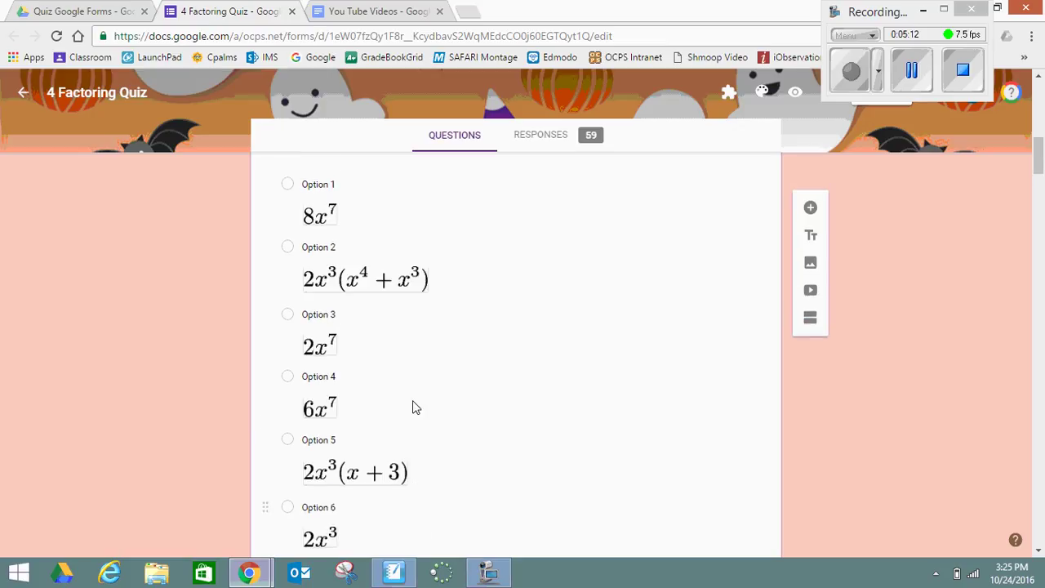
{"action": "scroll", "coordinate": [413, 407], "scroll_direction": "up", "scroll_amount": 1}
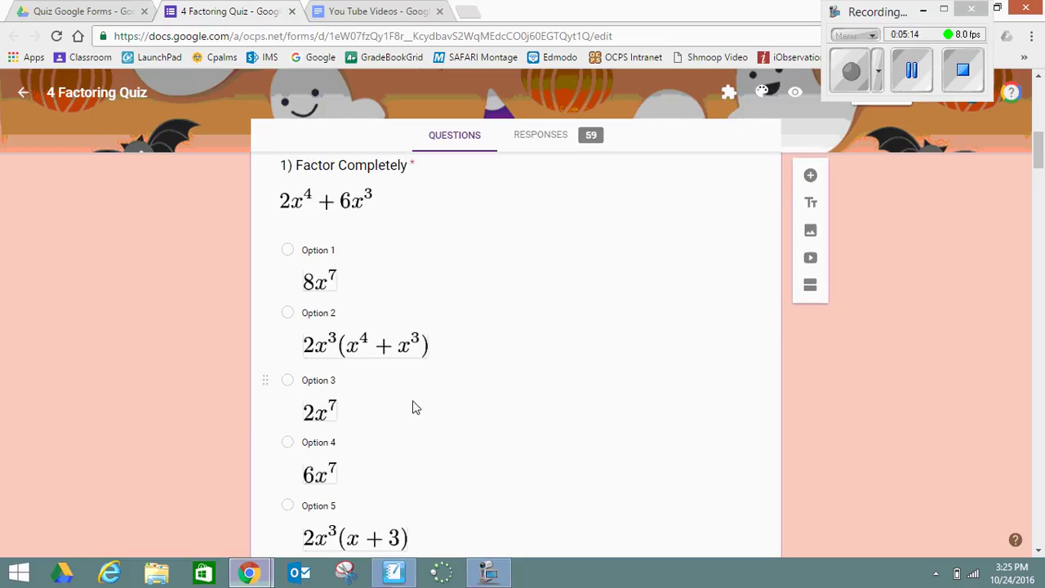
{"action": "left_click", "coordinate": [395, 417]}
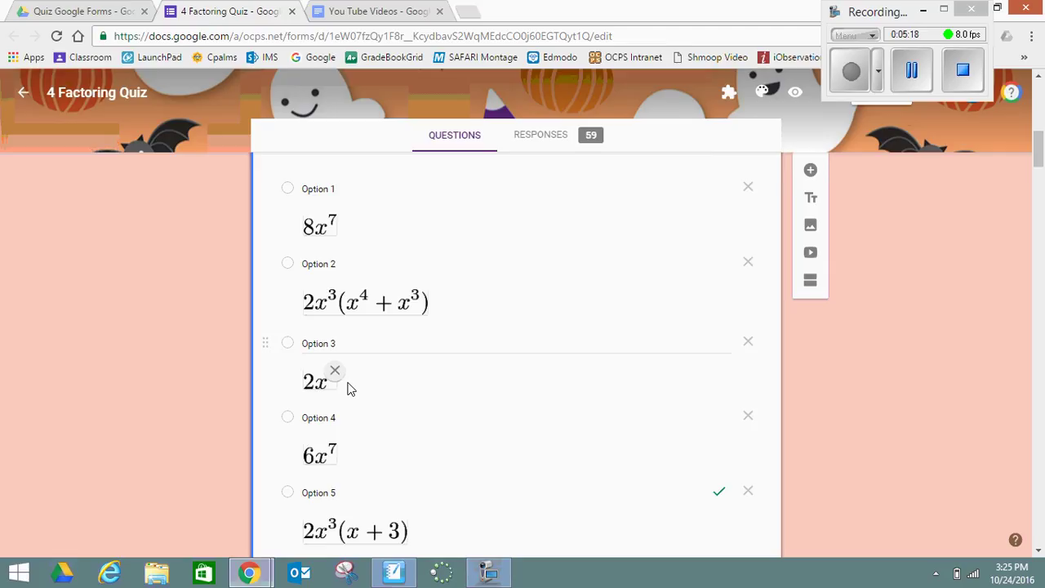
{"action": "scroll", "coordinate": [455, 420], "scroll_direction": "down", "scroll_amount": 1}
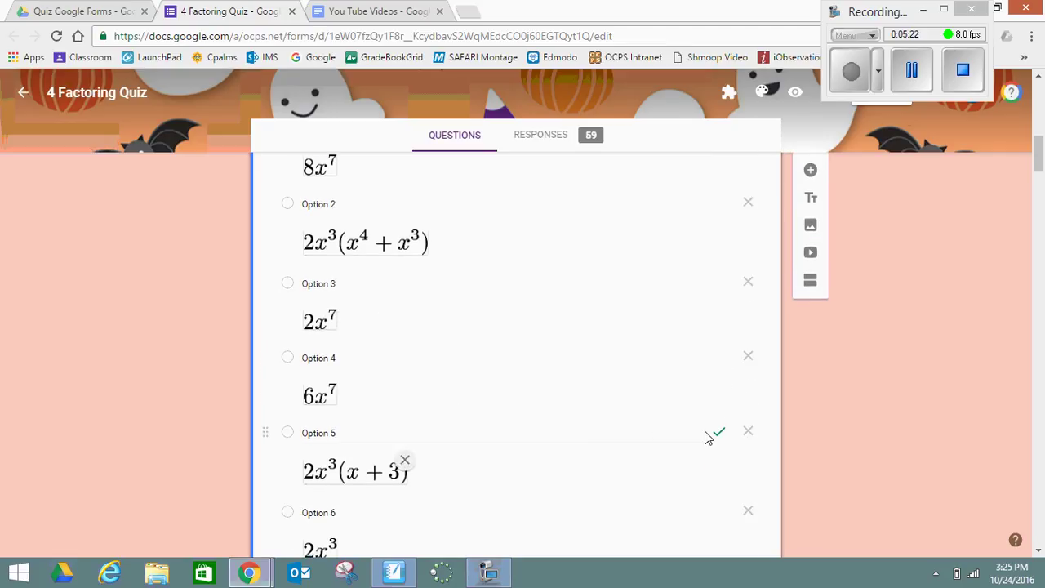
{"action": "scroll", "coordinate": [432, 460], "scroll_direction": "down", "scroll_amount": 2}
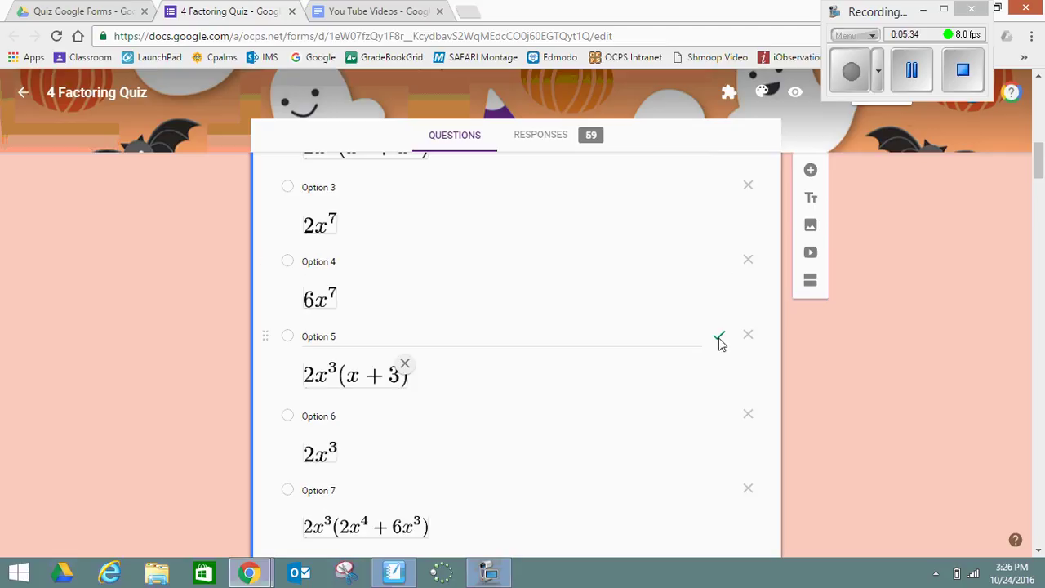
{"action": "scroll", "coordinate": [617, 383], "scroll_direction": "down", "scroll_amount": 1}
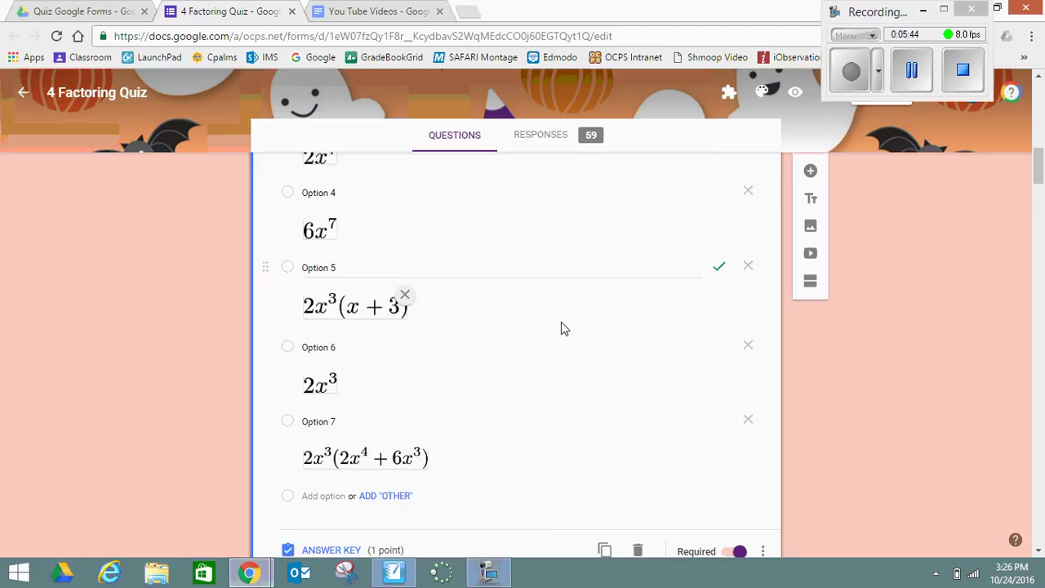
Open the quiz's response summary and review the points distribution, frequently missed questions and student scores.
{"action": "scroll", "coordinate": [561, 324], "scroll_direction": "up", "scroll_amount": 5}
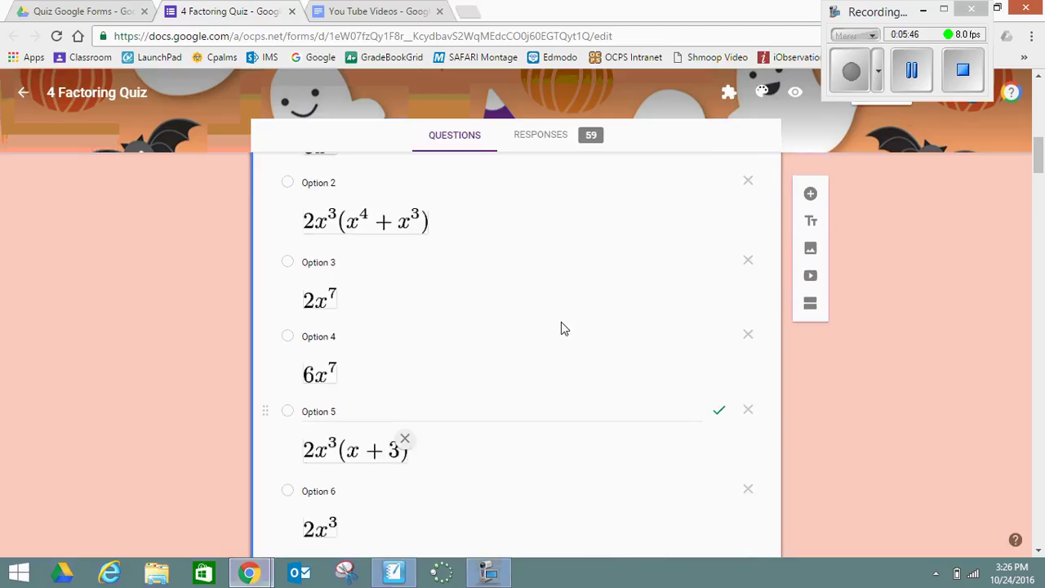
{"action": "scroll", "coordinate": [562, 323], "scroll_direction": "up", "scroll_amount": 6}
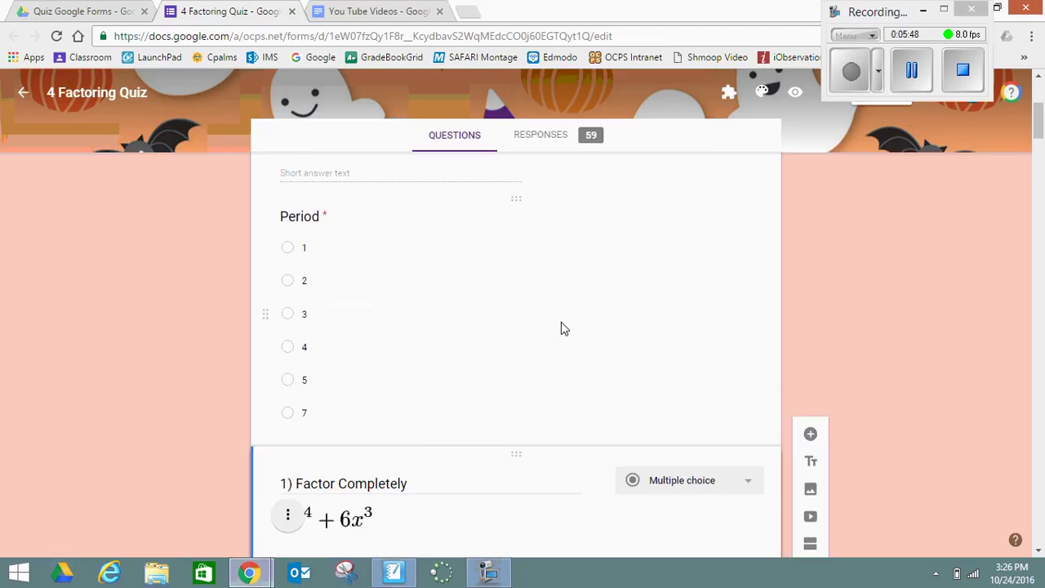
{"action": "scroll", "coordinate": [561, 322], "scroll_direction": "up", "scroll_amount": 1}
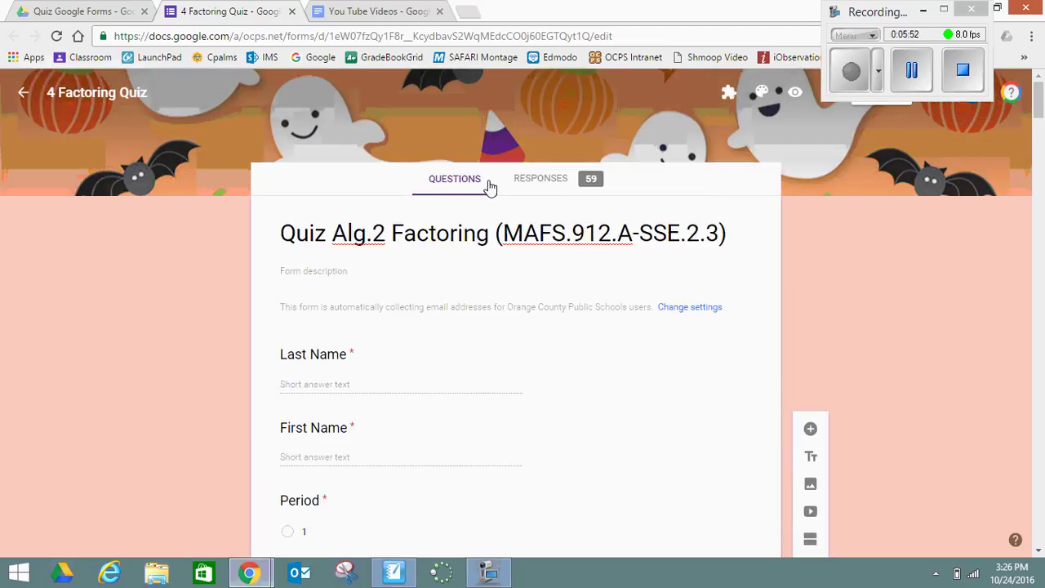
{"action": "left_click", "coordinate": [547, 185]}
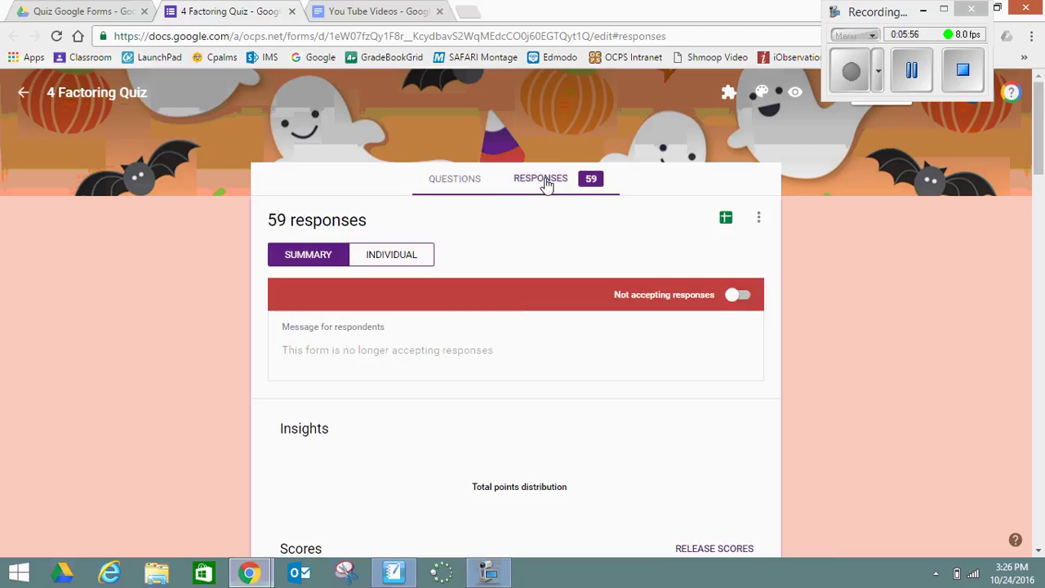
{"action": "scroll", "coordinate": [478, 414], "scroll_direction": "down", "scroll_amount": 10}
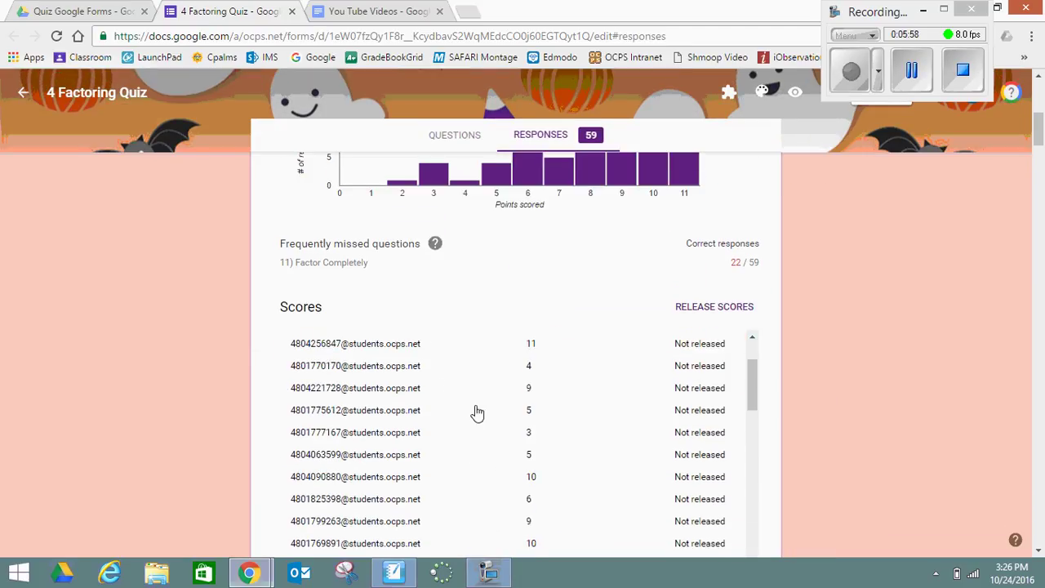
{"action": "scroll", "coordinate": [478, 414], "scroll_direction": "up", "scroll_amount": 10}
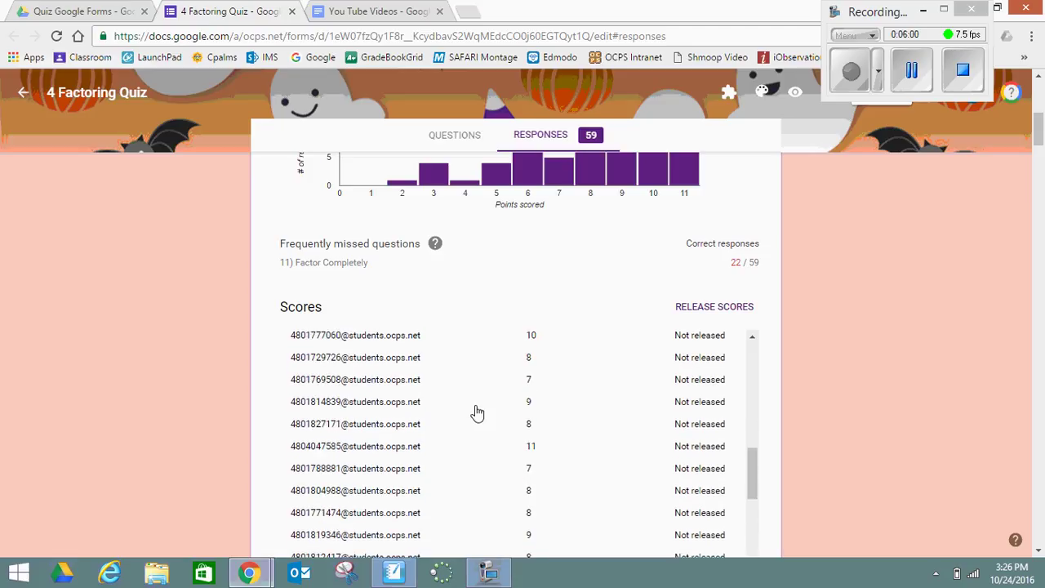
{"action": "scroll", "coordinate": [478, 414], "scroll_direction": "up", "scroll_amount": 5}
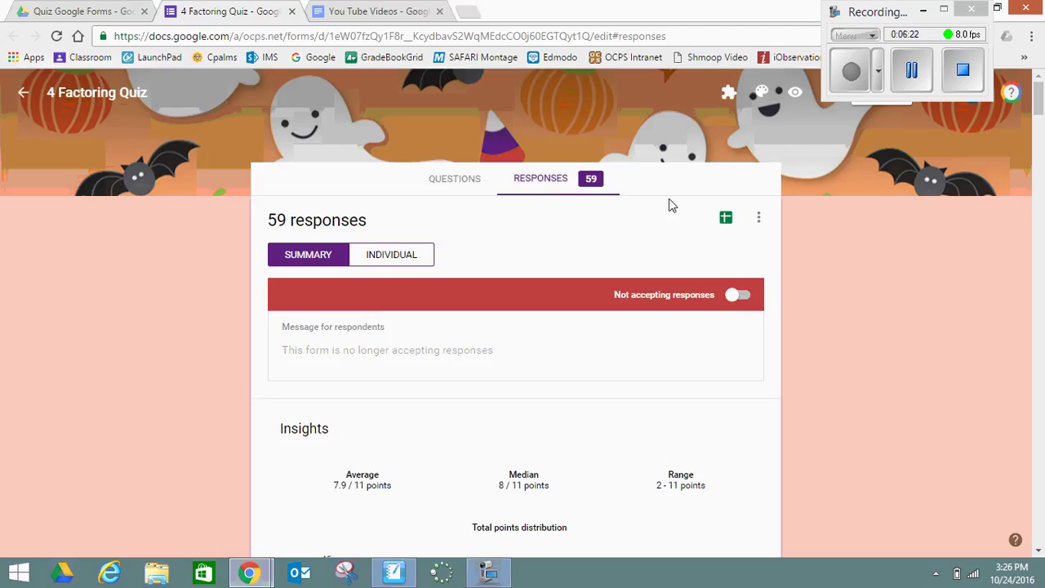
Open the linked Factoring Quiz (Responses) spreadsheet and look through the students' scores, periods and selected options.
{"action": "left_click", "coordinate": [726, 221]}
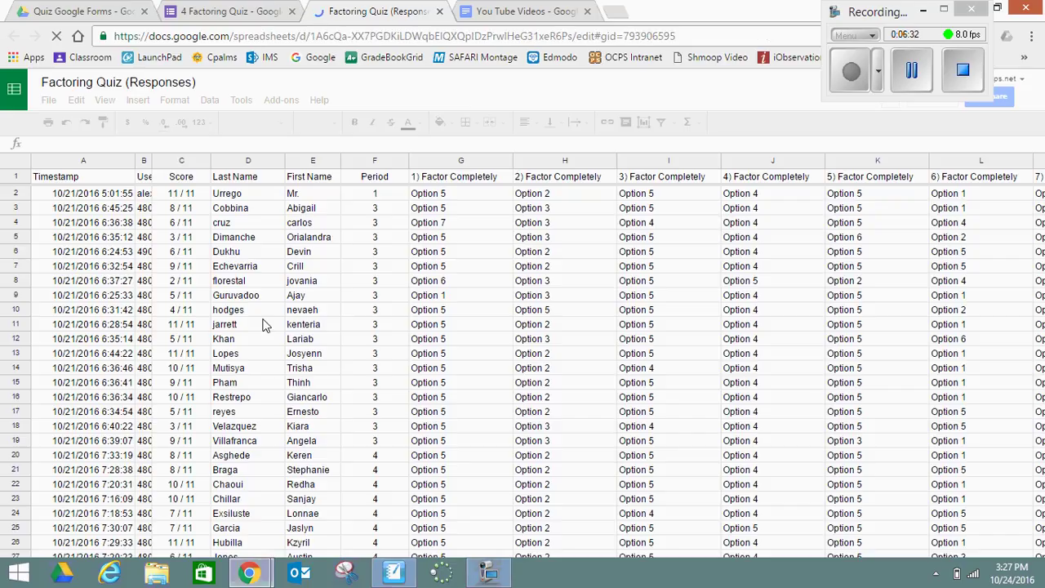
{"action": "scroll", "coordinate": [273, 371], "scroll_direction": "down", "scroll_amount": 12}
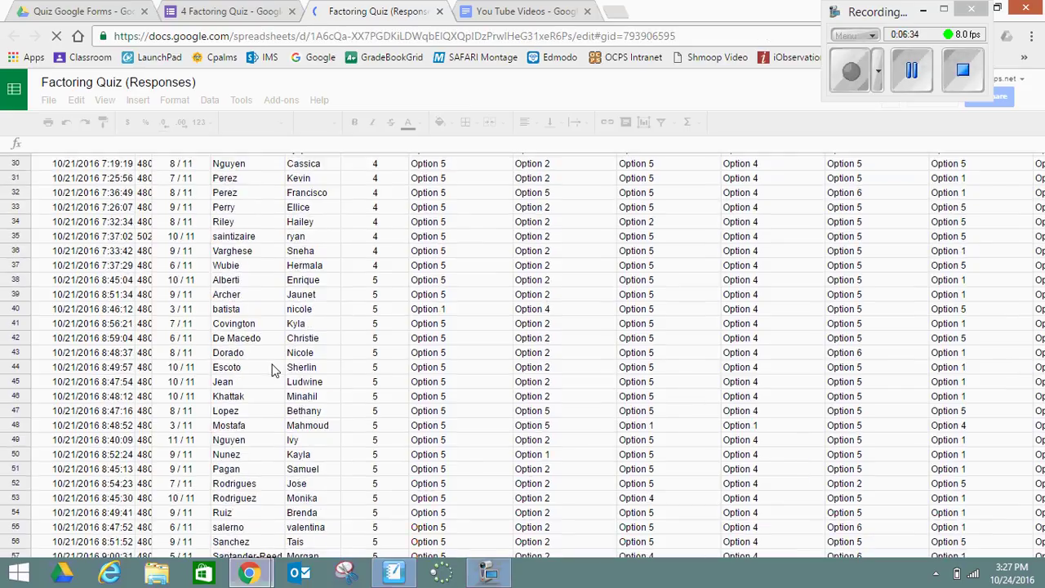
{"action": "scroll", "coordinate": [272, 374], "scroll_direction": "up", "scroll_amount": 6}
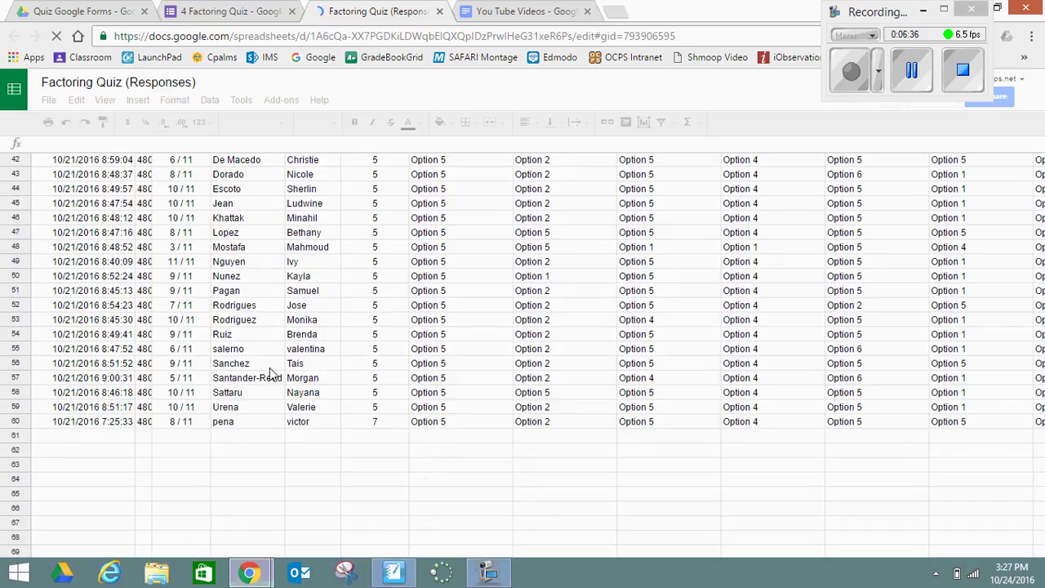
Look through the remaining student rows of the response spreadsheet down to the last entry.
{"action": "scroll", "coordinate": [272, 374], "scroll_direction": "down", "scroll_amount": 3}
{"action": "scroll", "coordinate": [272, 374], "scroll_direction": "down", "scroll_amount": 7}
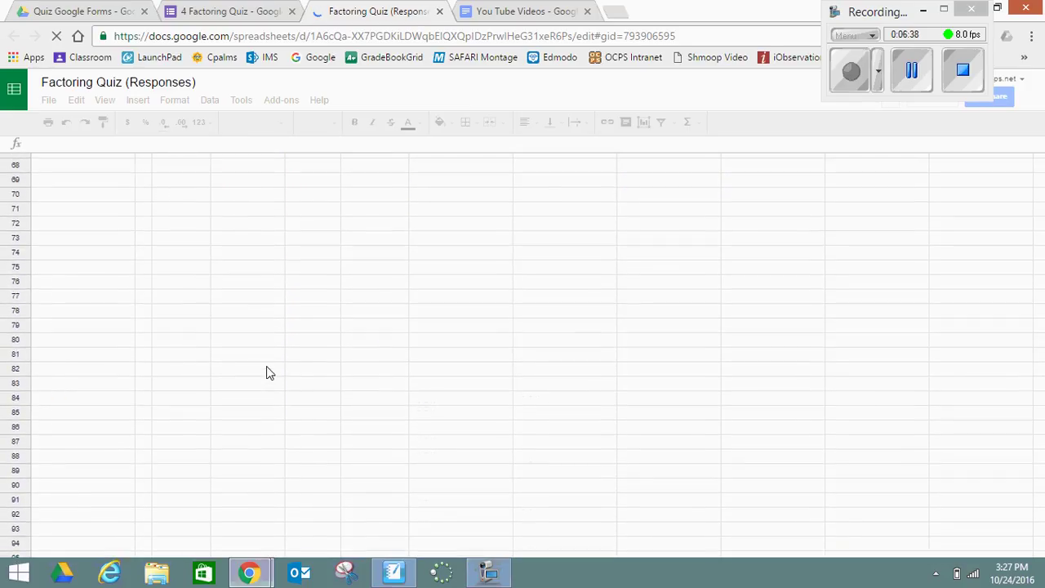
{"action": "scroll", "coordinate": [267, 369], "scroll_direction": "up", "scroll_amount": 7}
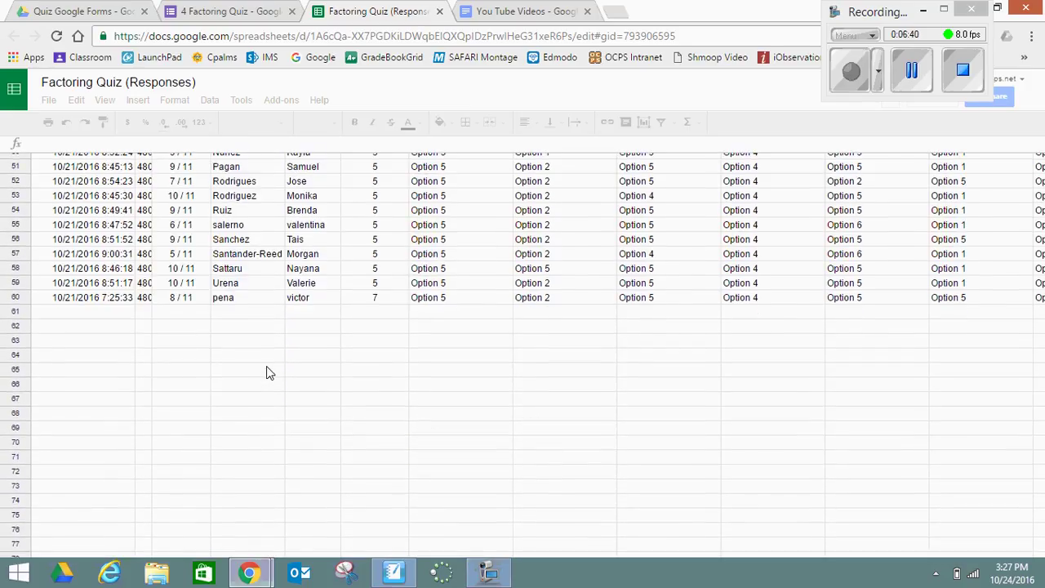
{"action": "scroll", "coordinate": [269, 373], "scroll_direction": "up", "scroll_amount": 5}
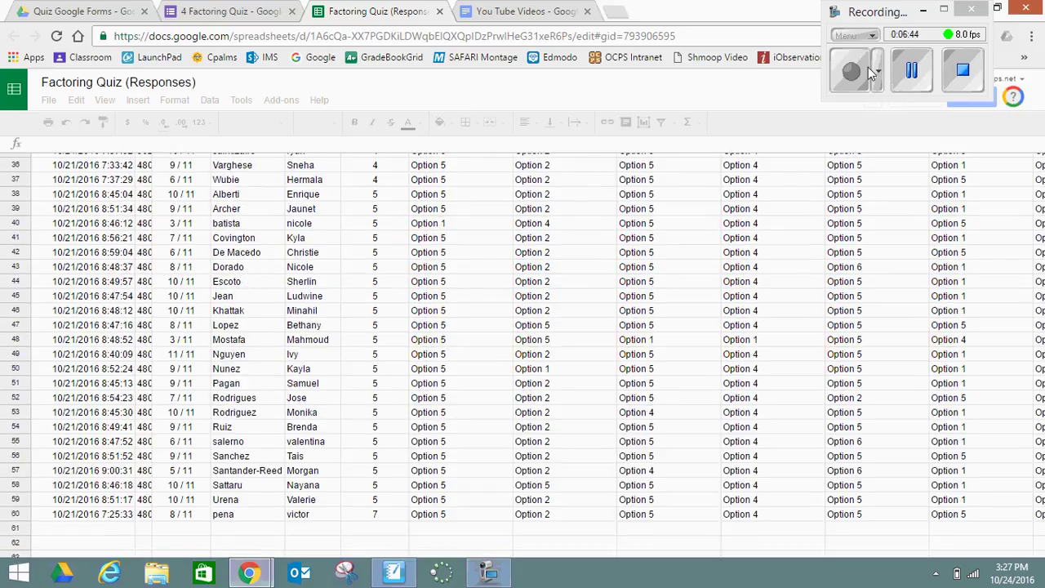
{"action": "left_click", "coordinate": [912, 70]}
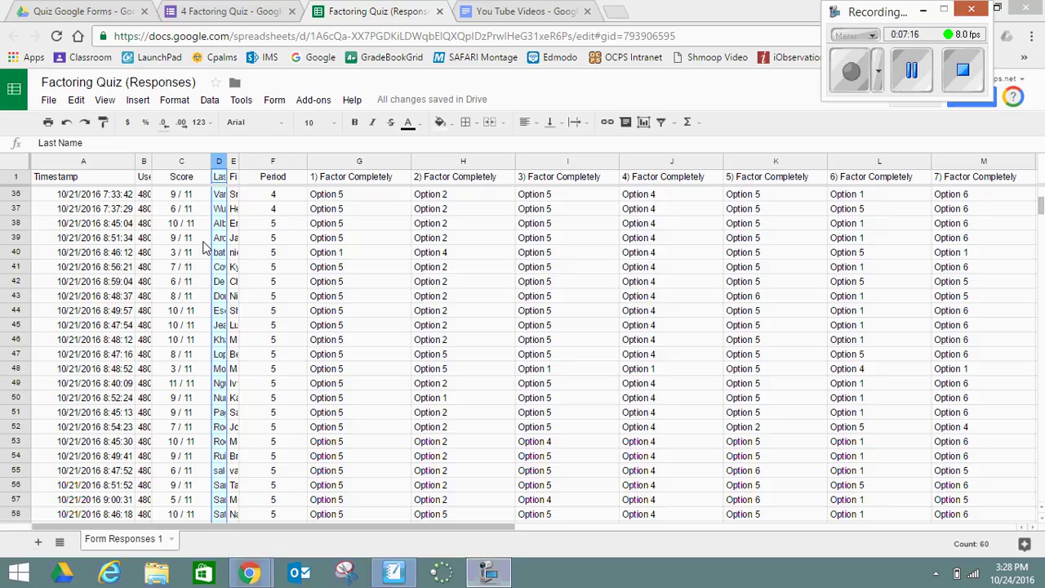
Compare the quiz form's questions with the matching columns in the linked response spreadsheet, ending on the form.
{"action": "left_click", "coordinate": [249, 14]}
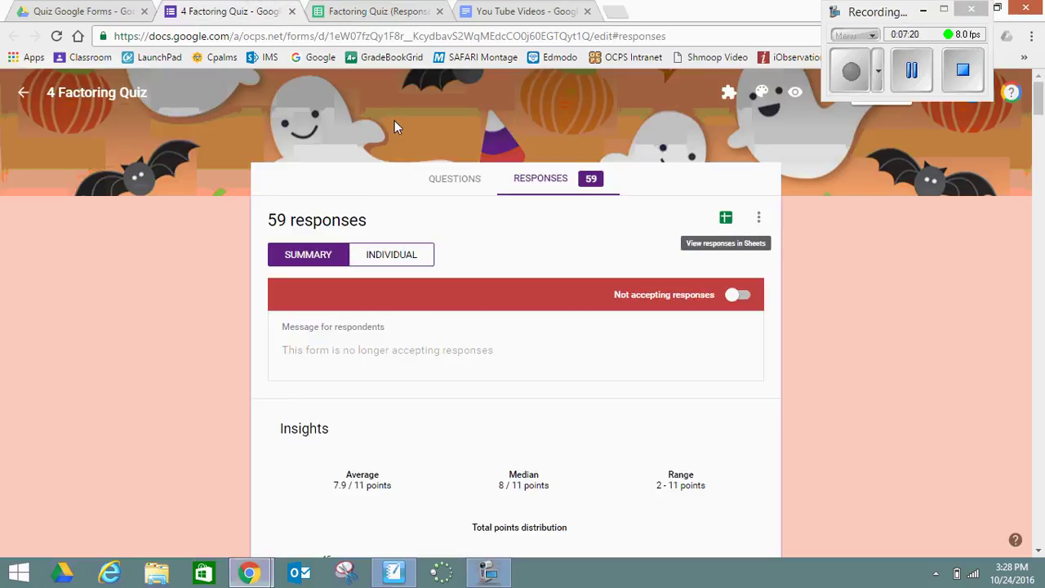
{"action": "left_click", "coordinate": [455, 179]}
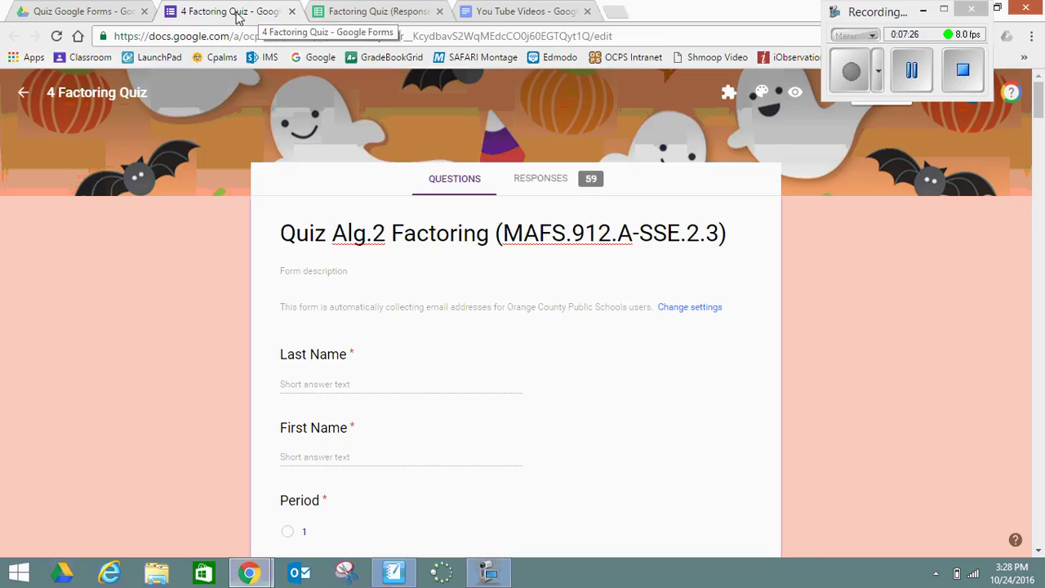
{"action": "left_click", "coordinate": [373, 13]}
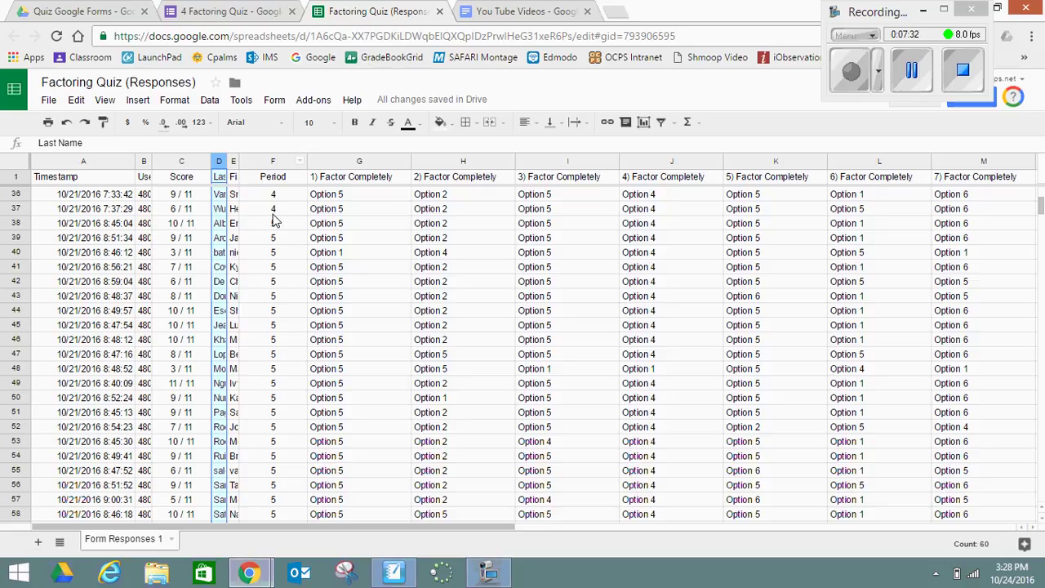
{"action": "left_click", "coordinate": [242, 18]}
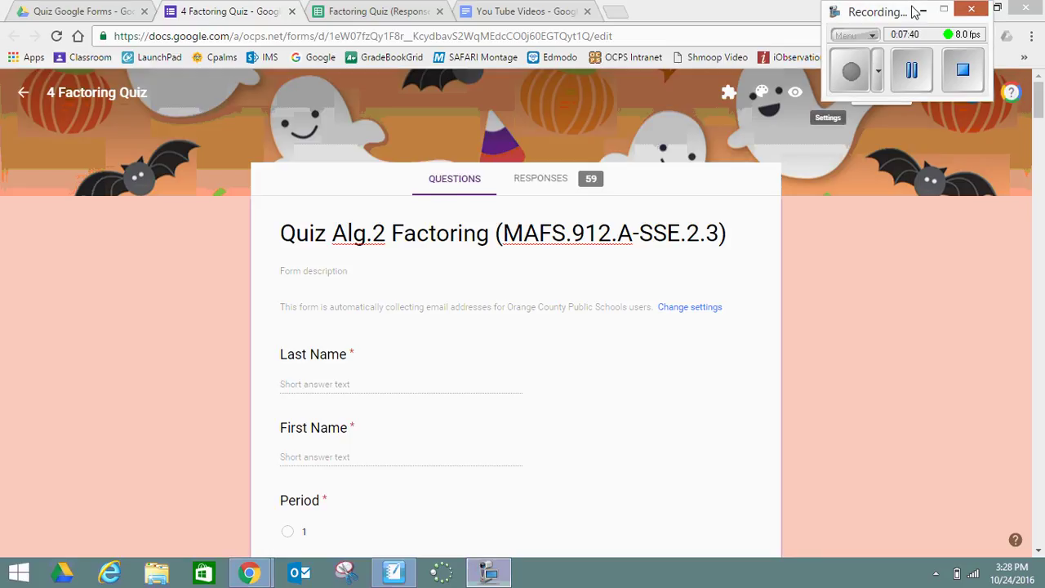
Check which add-ons are installed for the quiz form.
{"action": "left_click_drag", "start_coordinate": [917, 11], "coordinate": [949, 15]}
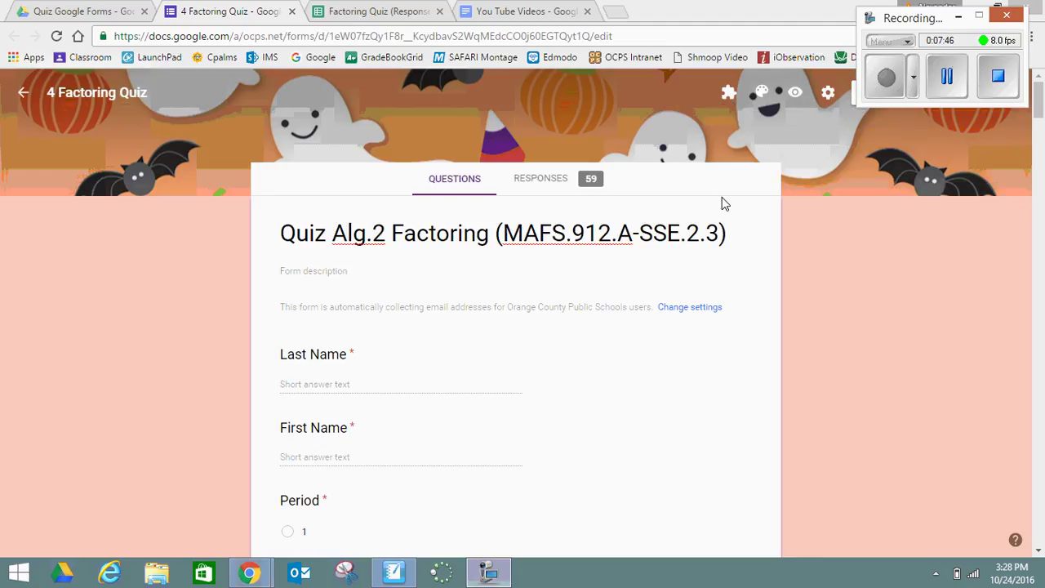
{"action": "left_click", "coordinate": [729, 98]}
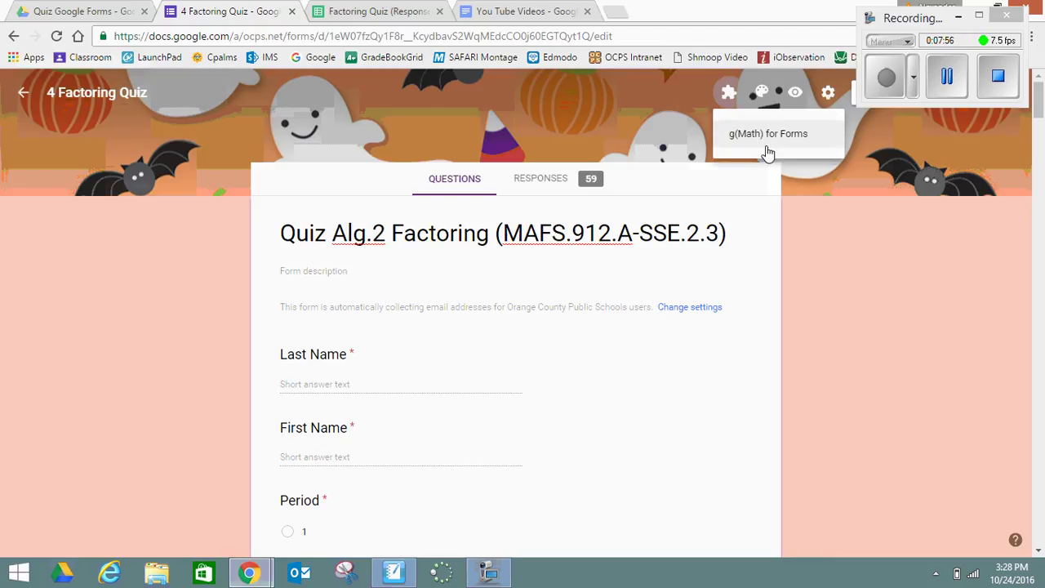
{"action": "left_click", "coordinate": [799, 179]}
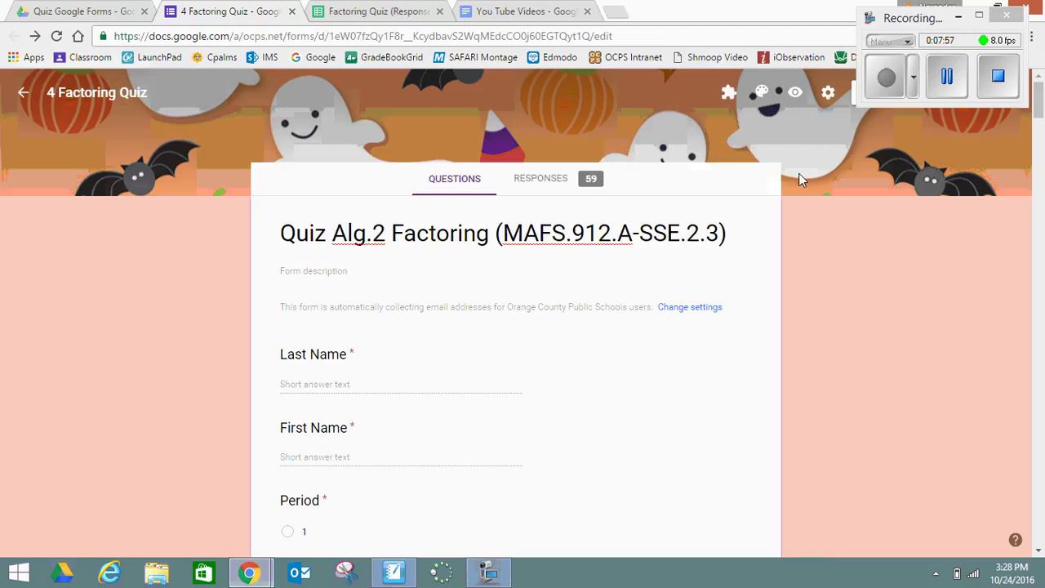
Change the quiz form's theme color to blue.
{"action": "left_click", "coordinate": [761, 96]}
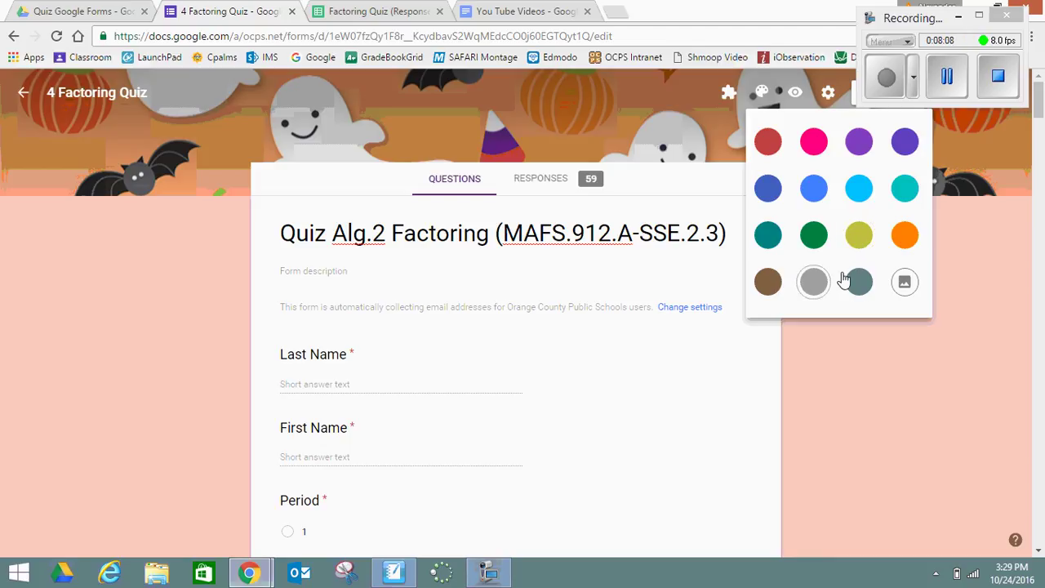
{"action": "left_click", "coordinate": [815, 189]}
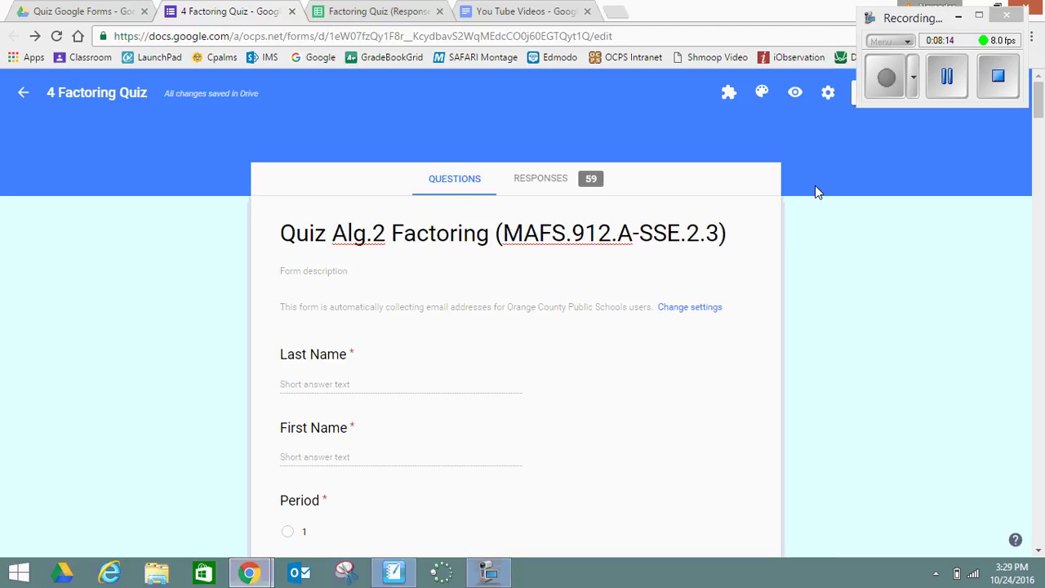
Browse the Other and Party theme images and apply the fireworks picture from Party as the form's theme.
{"action": "left_click", "coordinate": [764, 96]}
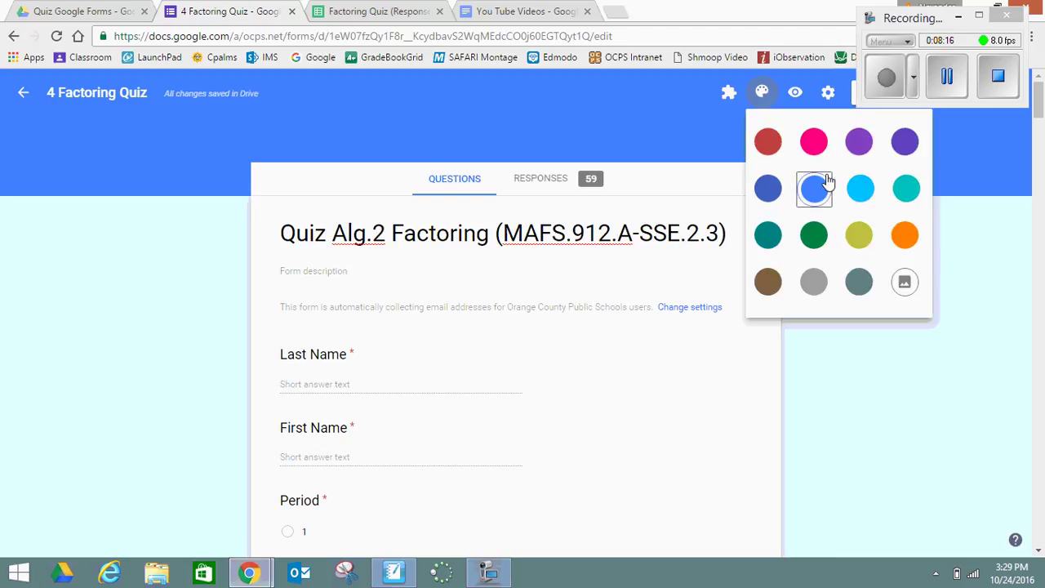
{"action": "left_click", "coordinate": [902, 284]}
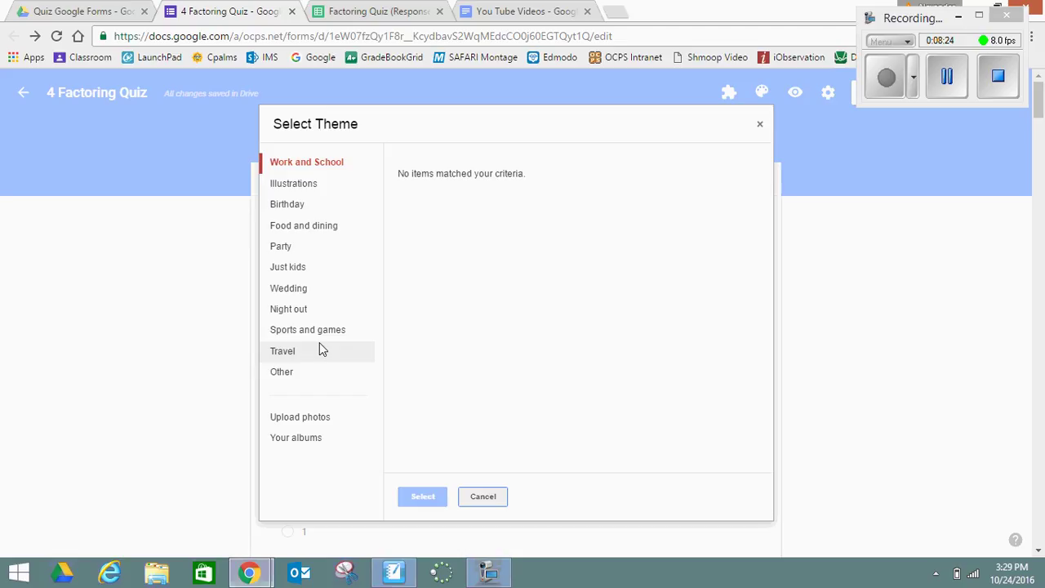
{"action": "left_click", "coordinate": [301, 372]}
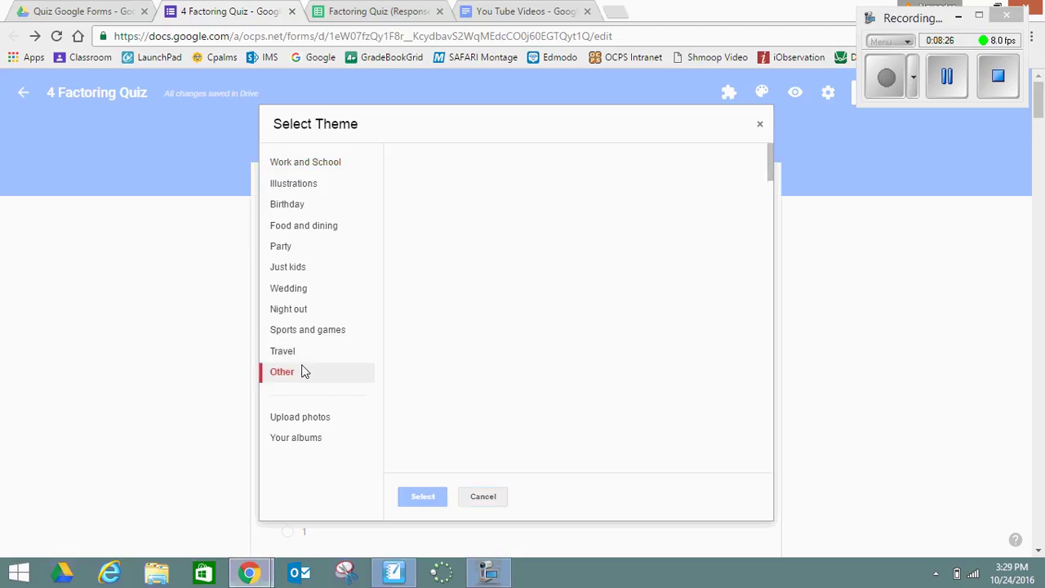
{"action": "scroll", "coordinate": [497, 354], "scroll_direction": "down", "scroll_amount": 5}
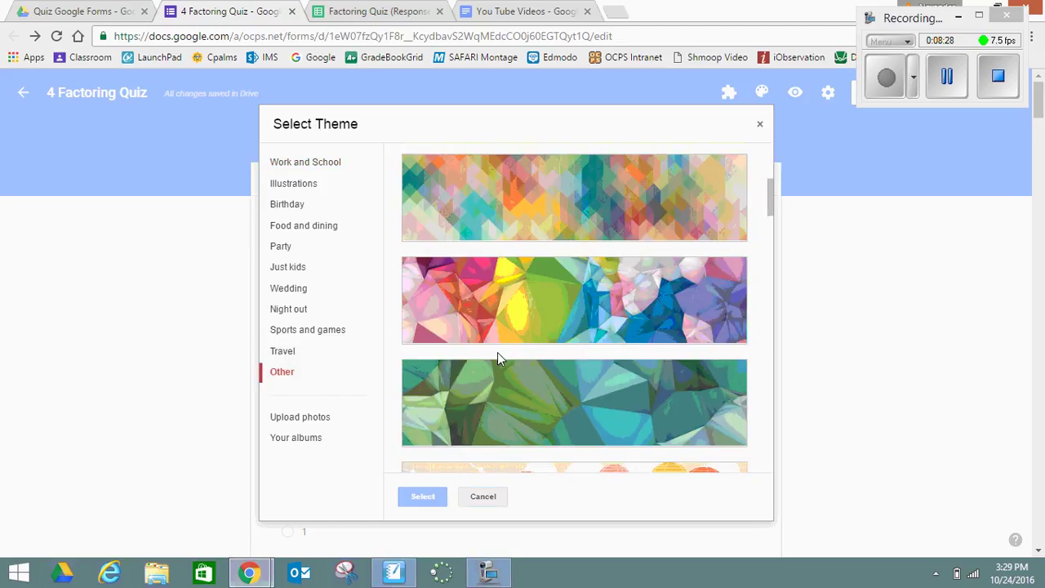
{"action": "scroll", "coordinate": [497, 353], "scroll_direction": "down", "scroll_amount": 6}
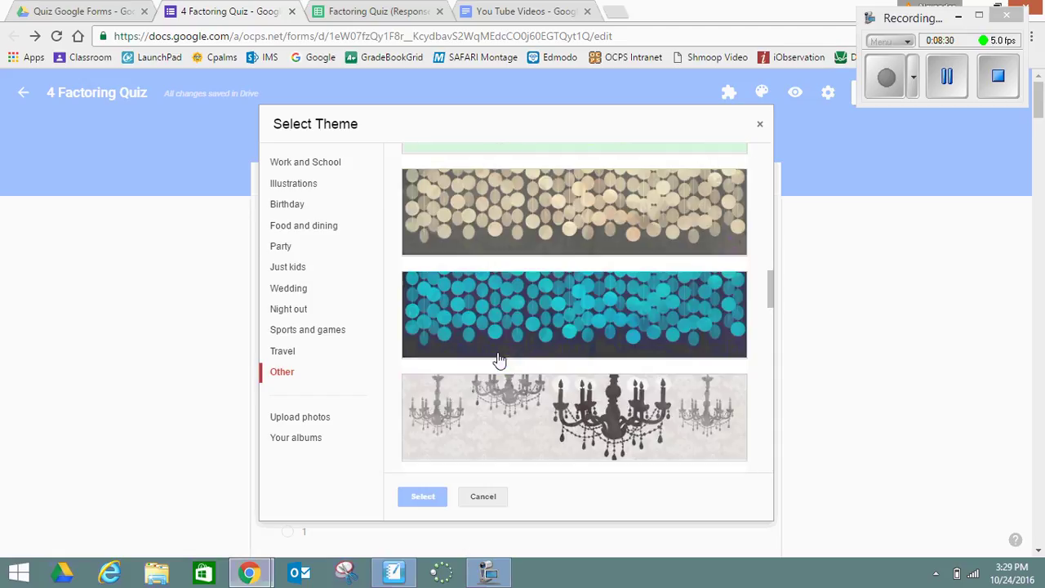
{"action": "scroll", "coordinate": [500, 360], "scroll_direction": "down", "scroll_amount": 4}
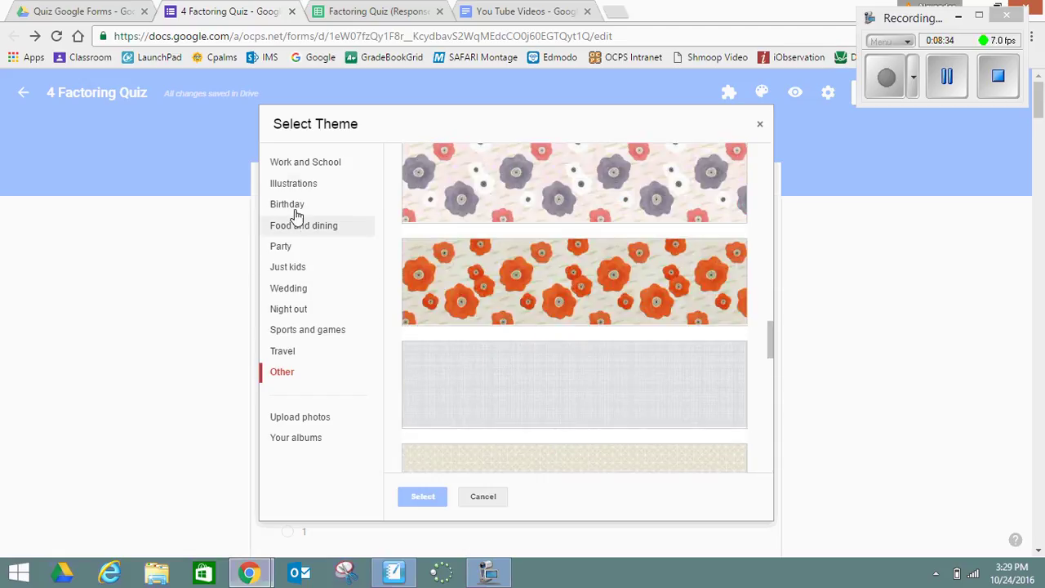
{"action": "left_click", "coordinate": [291, 246]}
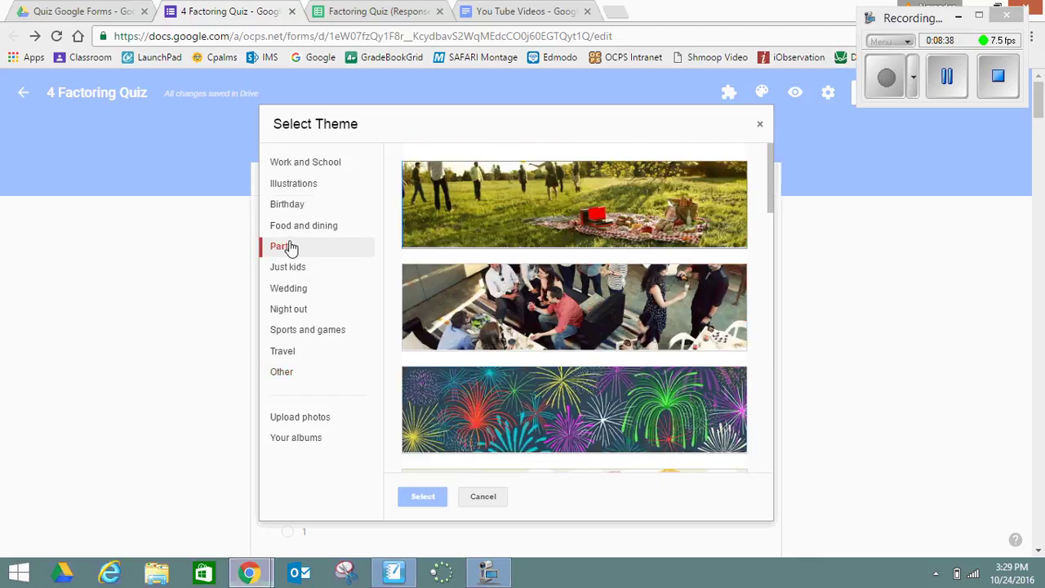
{"action": "scroll", "coordinate": [507, 313], "scroll_direction": "down", "scroll_amount": 1}
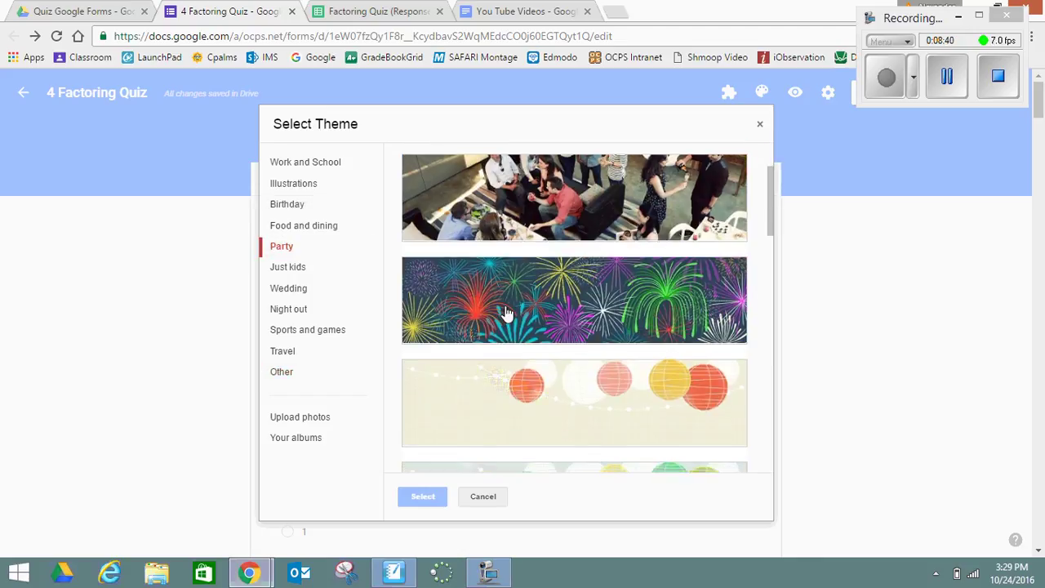
{"action": "scroll", "coordinate": [507, 313], "scroll_direction": "down", "scroll_amount": 2}
{"action": "scroll", "coordinate": [506, 313], "scroll_direction": "down", "scroll_amount": 2}
{"action": "scroll", "coordinate": [506, 313], "scroll_direction": "up", "scroll_amount": 3}
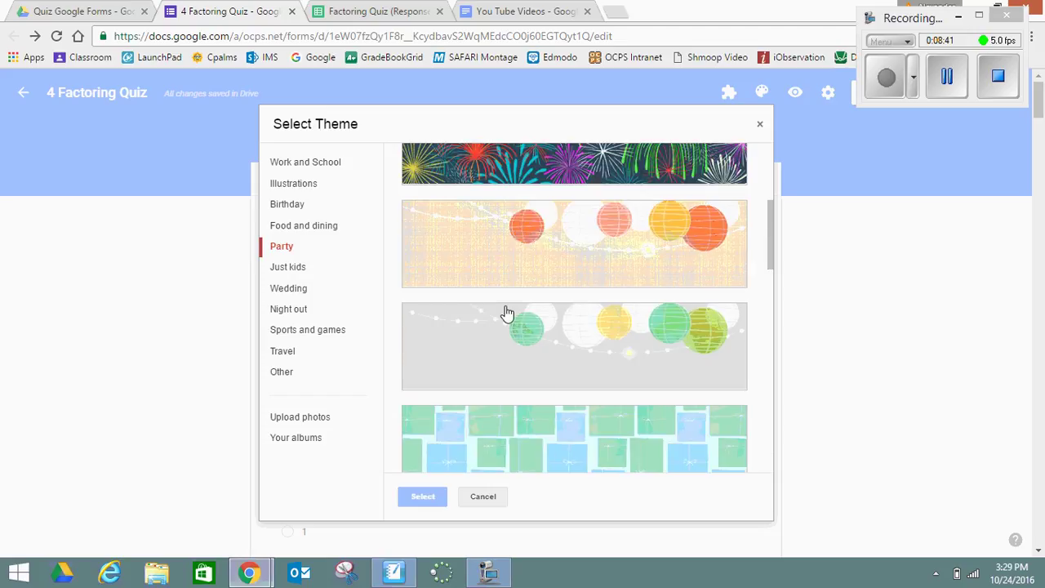
{"action": "scroll", "coordinate": [507, 313], "scroll_direction": "up", "scroll_amount": 1}
{"action": "left_click", "coordinate": [509, 310]}
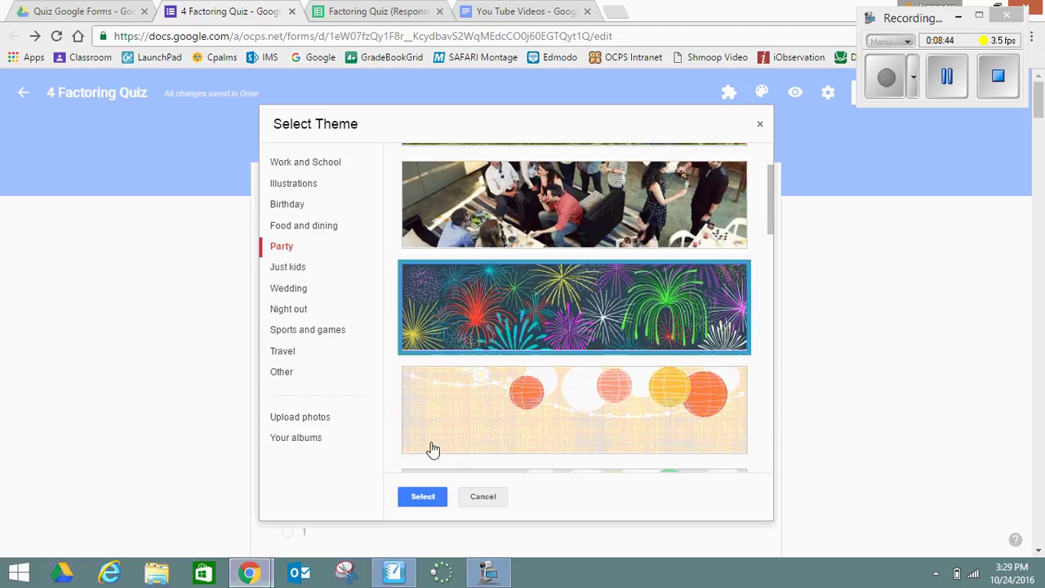
{"action": "left_click", "coordinate": [413, 496]}
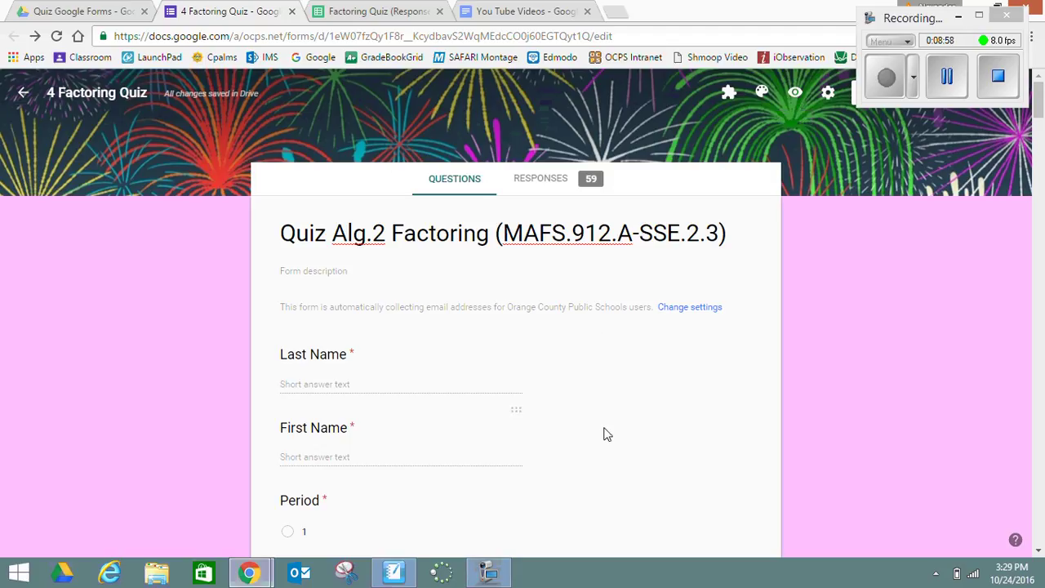
Preview the quiz as respondents see it, and close the preview.
{"action": "left_click", "coordinate": [798, 92]}
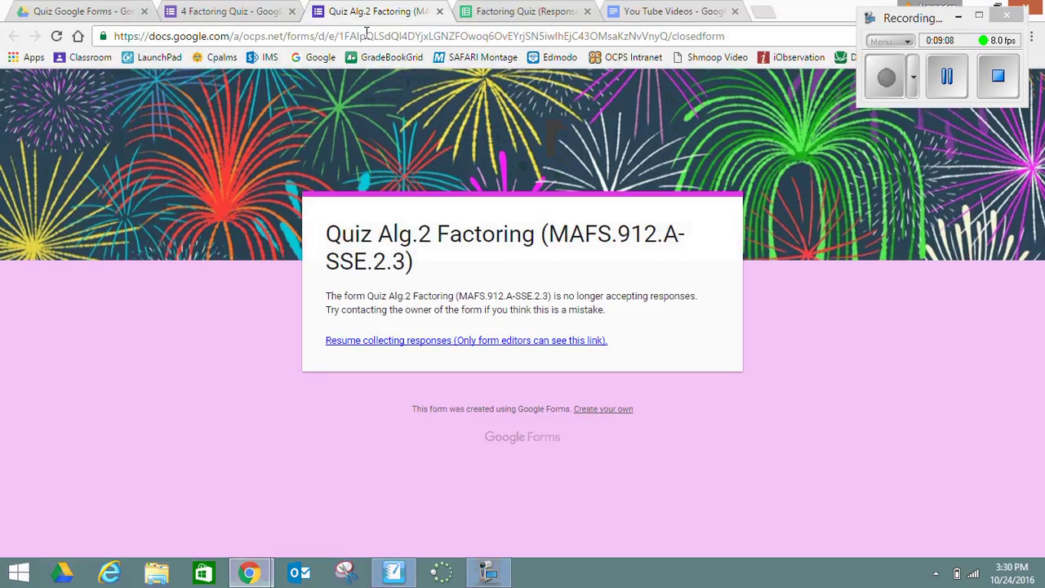
{"action": "left_click", "coordinate": [440, 11]}
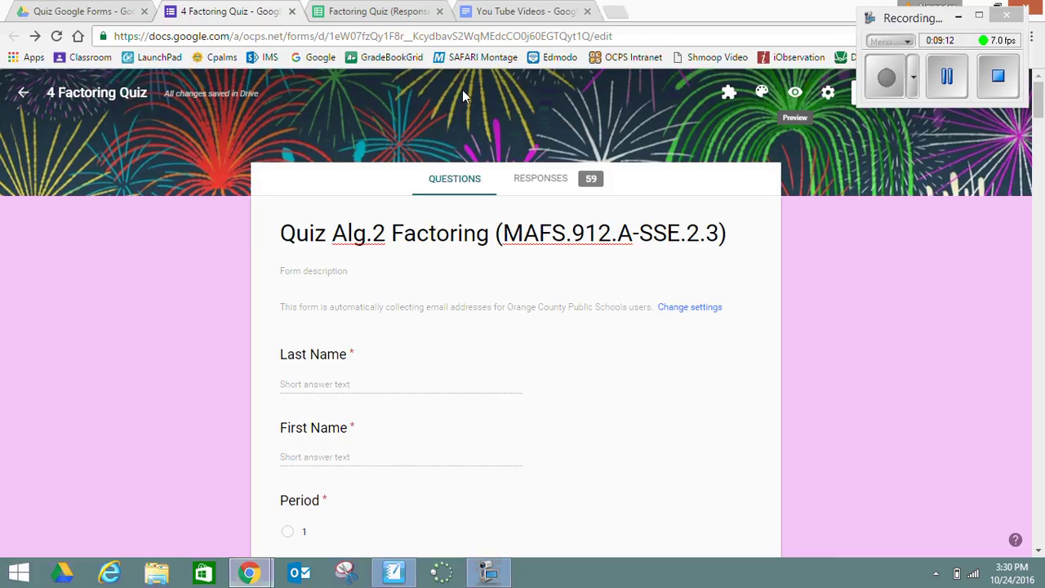
Toggle the Limit to 1 response option in the form's general settings and save the settings.
{"action": "left_click", "coordinate": [828, 95]}
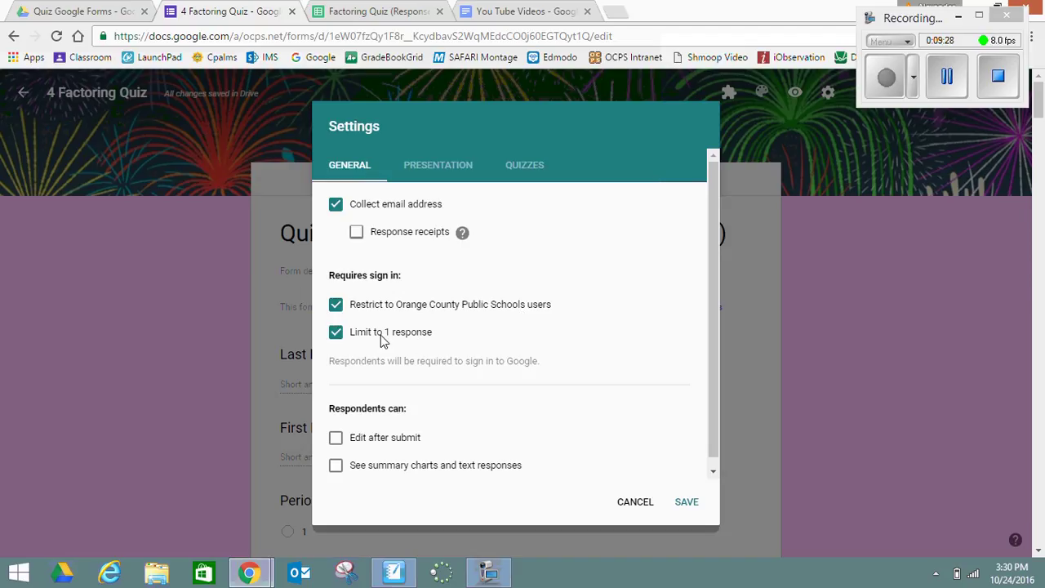
{"action": "left_click", "coordinate": [336, 332]}
{"action": "left_click", "coordinate": [338, 340]}
{"action": "left_click", "coordinate": [335, 331]}
{"action": "left_click", "coordinate": [679, 504]}
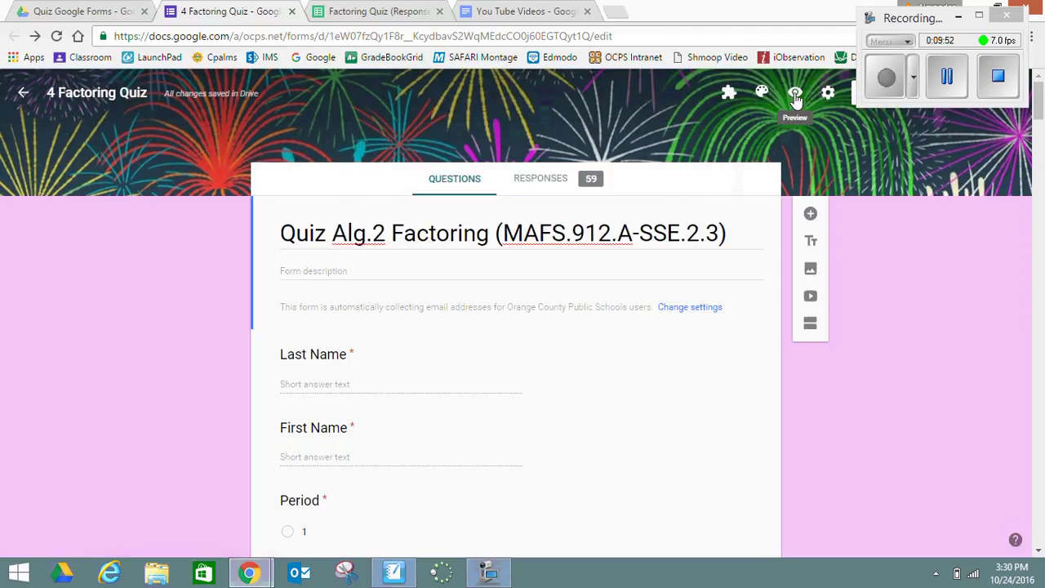
Preview the closed quiz, resume collecting responses for it, and look through its questions.
{"action": "left_click", "coordinate": [796, 97]}
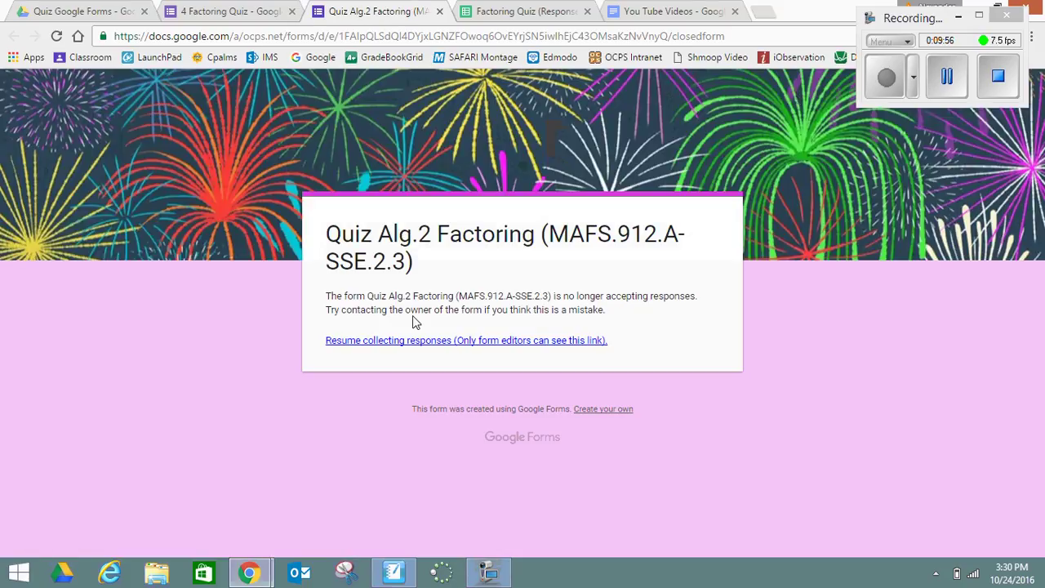
{"action": "left_click", "coordinate": [418, 344]}
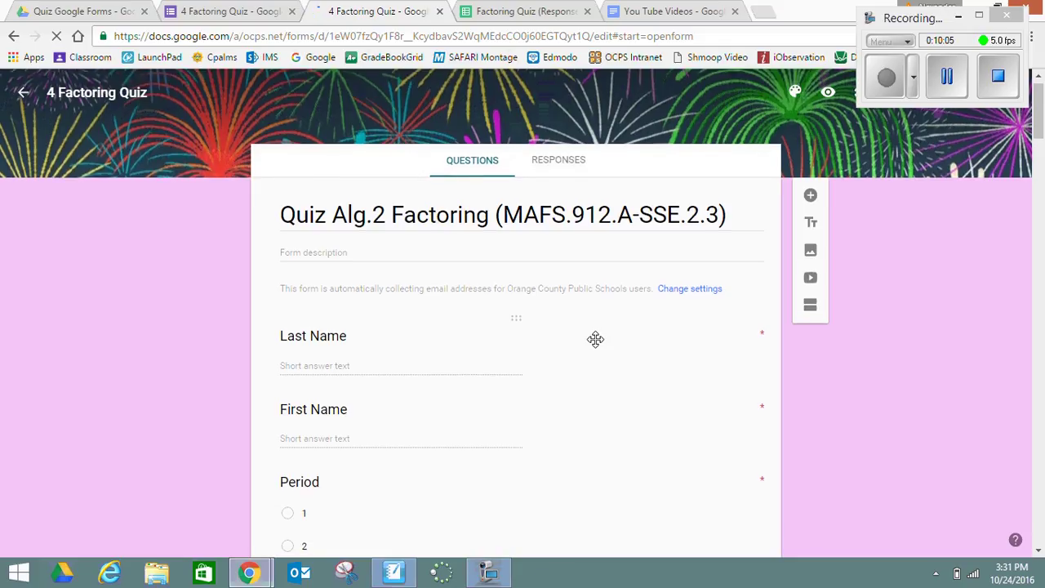
{"action": "scroll", "coordinate": [595, 339], "scroll_direction": "down", "scroll_amount": 2}
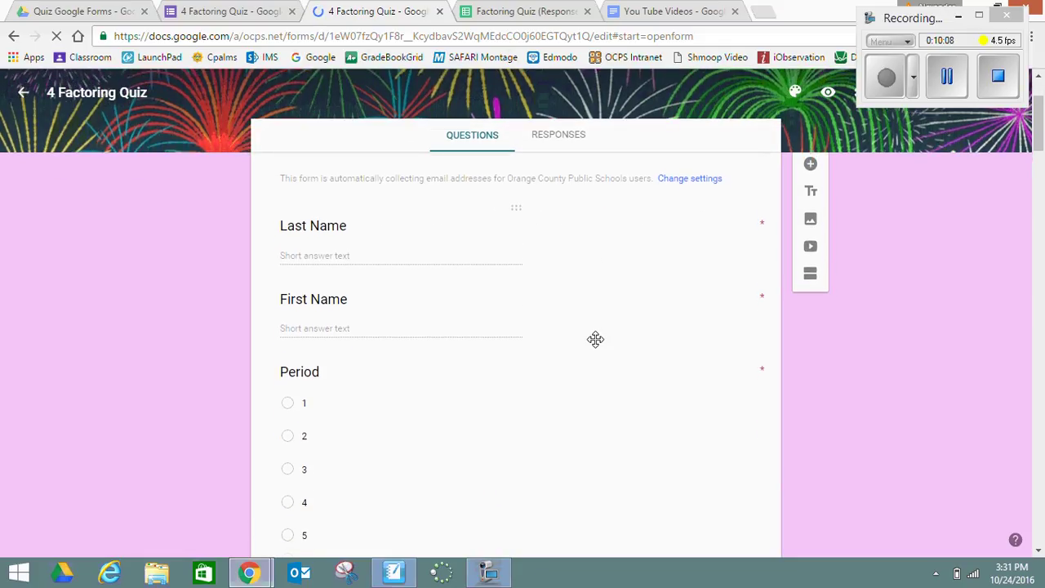
{"action": "scroll", "coordinate": [596, 339], "scroll_direction": "down", "scroll_amount": 2}
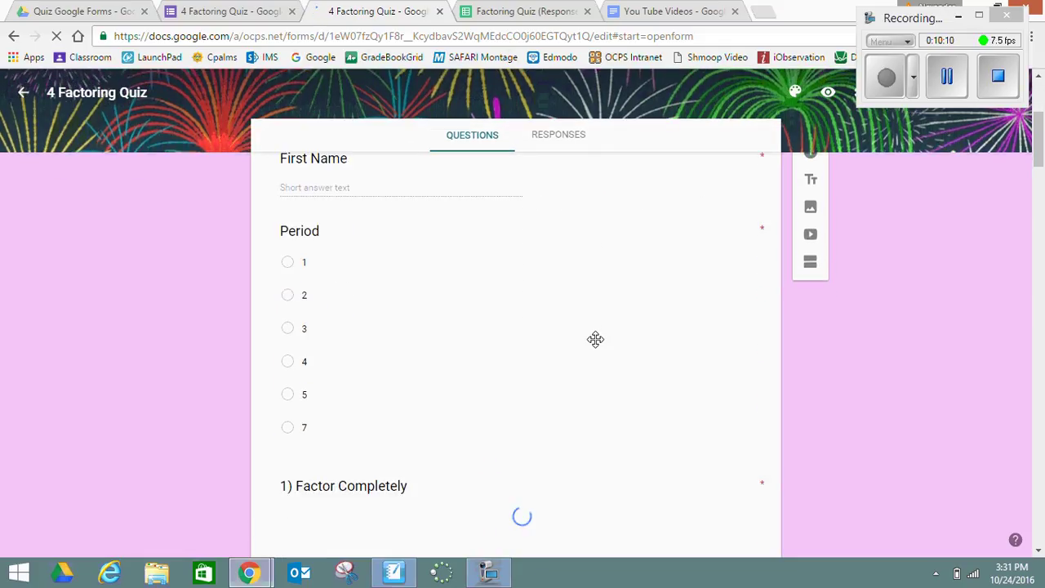
{"action": "scroll", "coordinate": [595, 339], "scroll_direction": "down", "scroll_amount": 2}
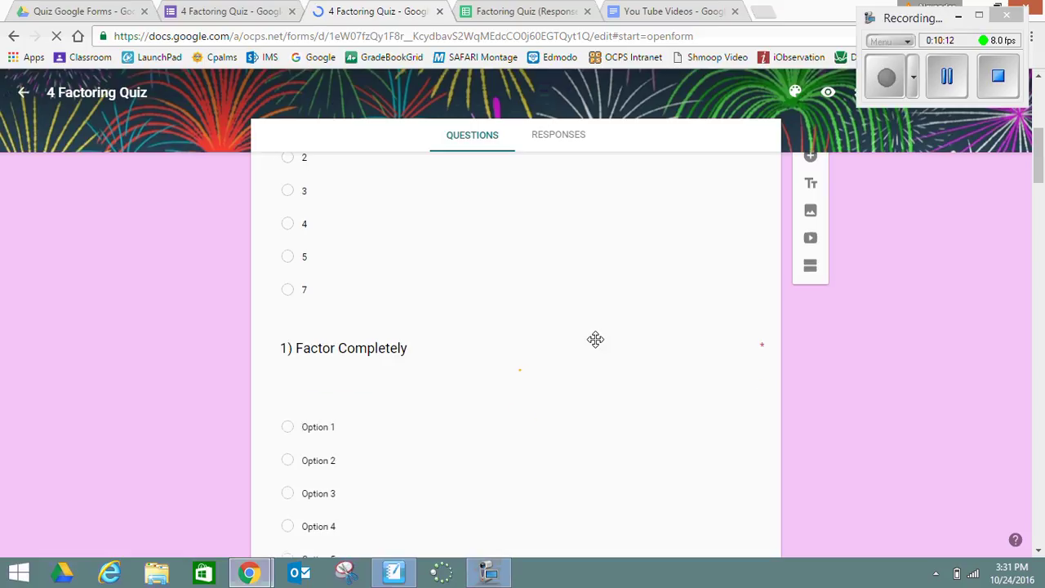
{"action": "scroll", "coordinate": [516, 362], "scroll_direction": "down", "scroll_amount": 1}
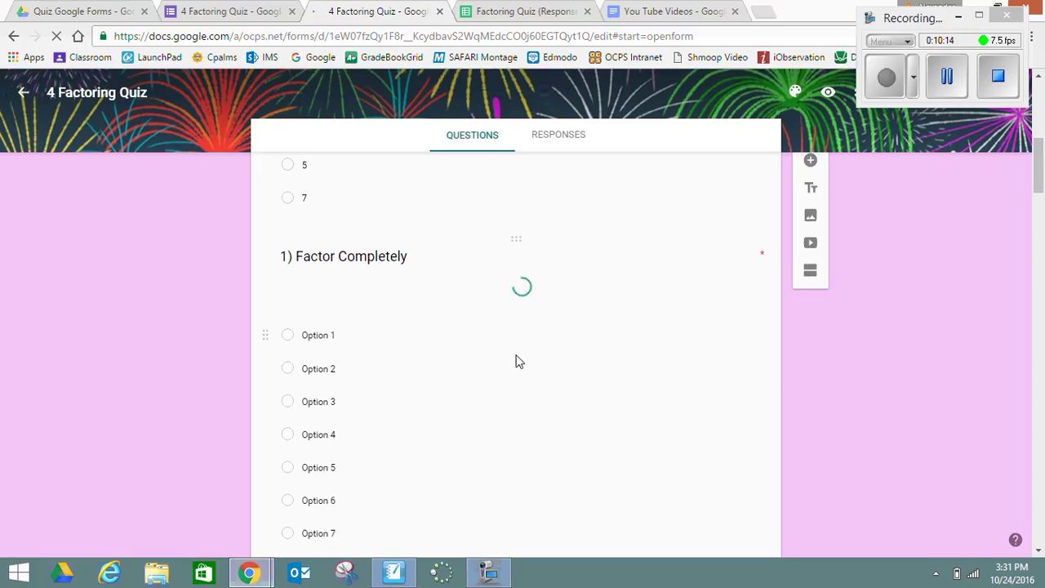
{"action": "scroll", "coordinate": [516, 362], "scroll_direction": "down", "scroll_amount": 2}
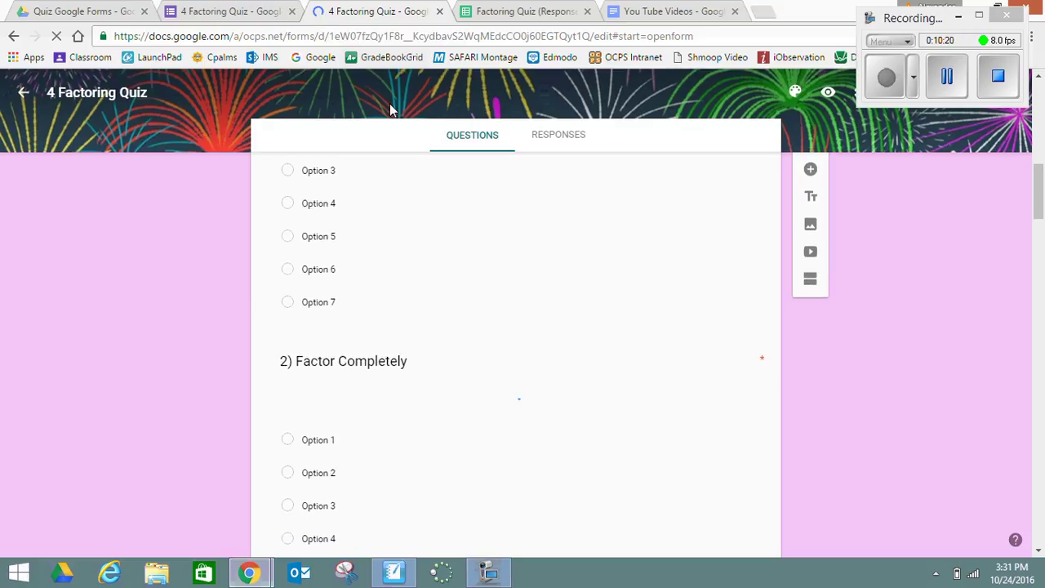
{"action": "left_click", "coordinate": [946, 76]}
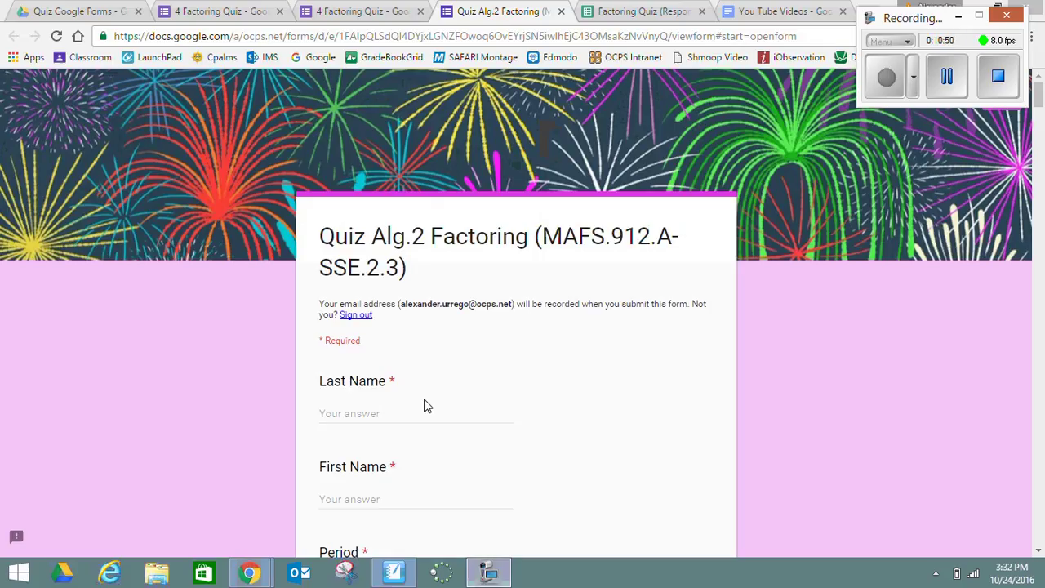
Look through the name, period and factoring questions with their answer options in the respondent preview, and close the preview.
{"action": "scroll", "coordinate": [425, 406], "scroll_direction": "down", "scroll_amount": 3}
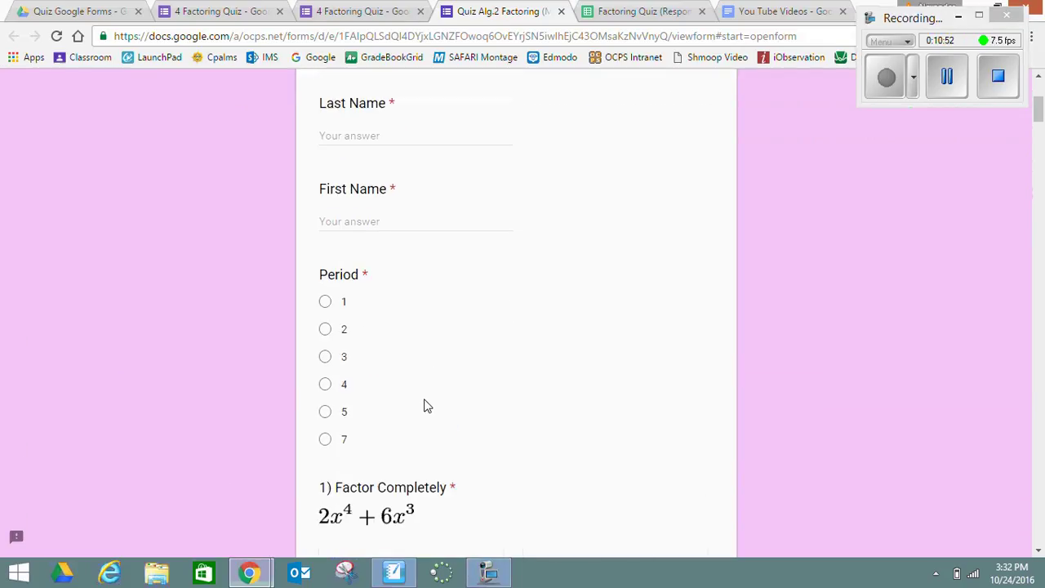
{"action": "scroll", "coordinate": [425, 406], "scroll_direction": "down", "scroll_amount": 4}
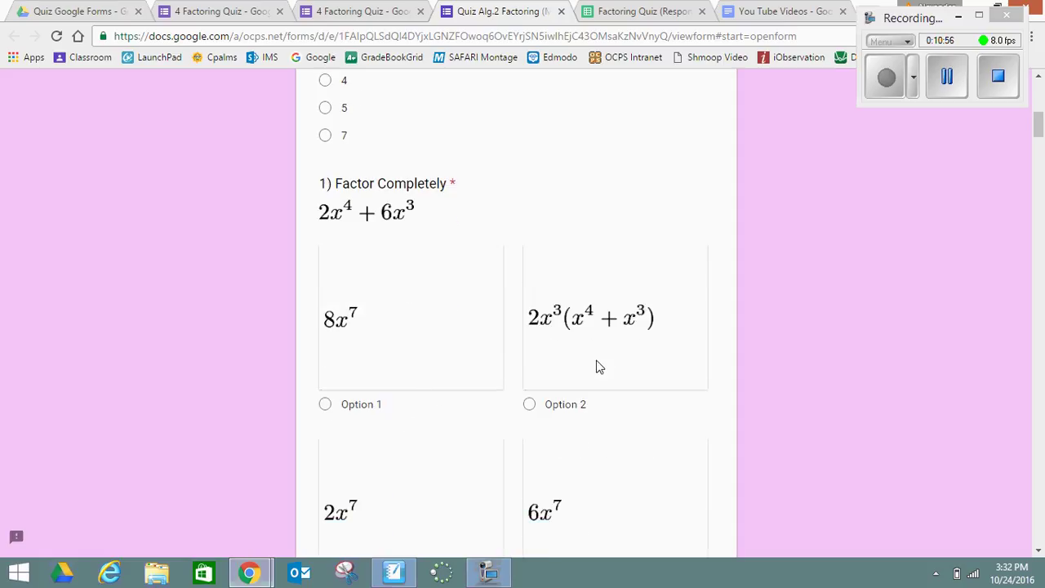
{"action": "scroll", "coordinate": [591, 419], "scroll_direction": "down", "scroll_amount": 1}
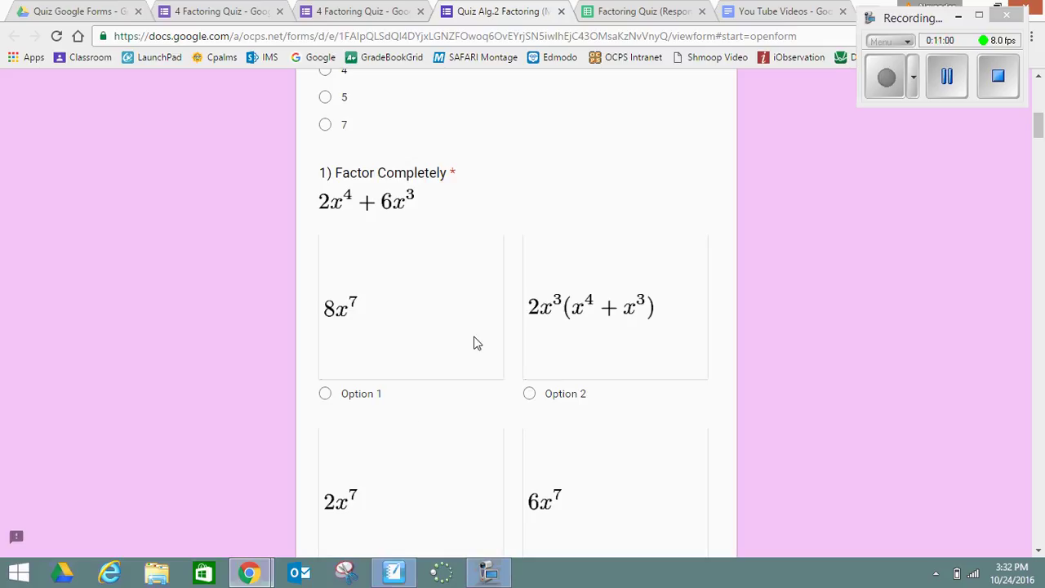
{"action": "scroll", "coordinate": [494, 340], "scroll_direction": "down", "scroll_amount": 2}
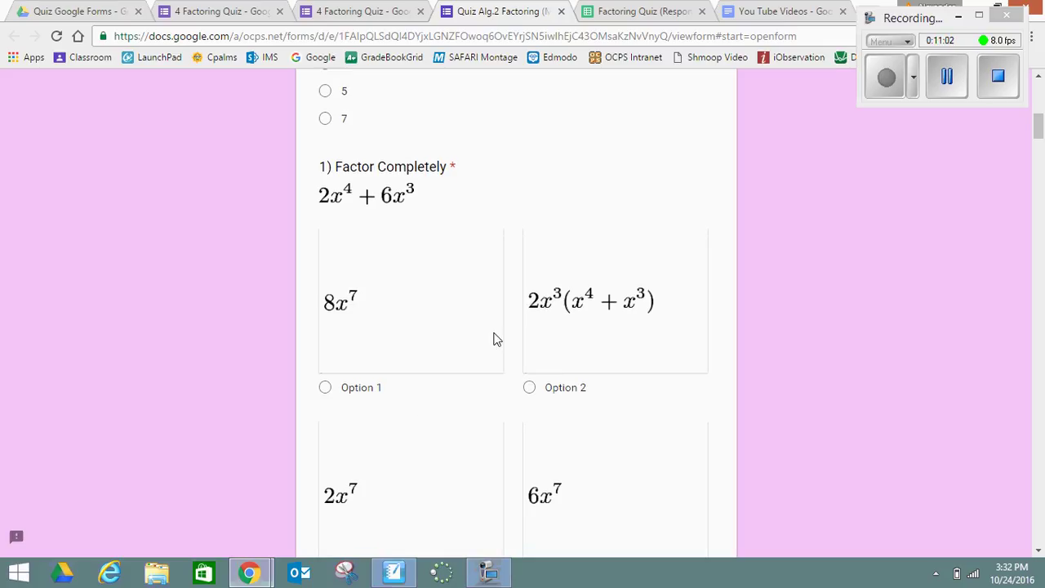
{"action": "scroll", "coordinate": [493, 339], "scroll_direction": "down", "scroll_amount": 7}
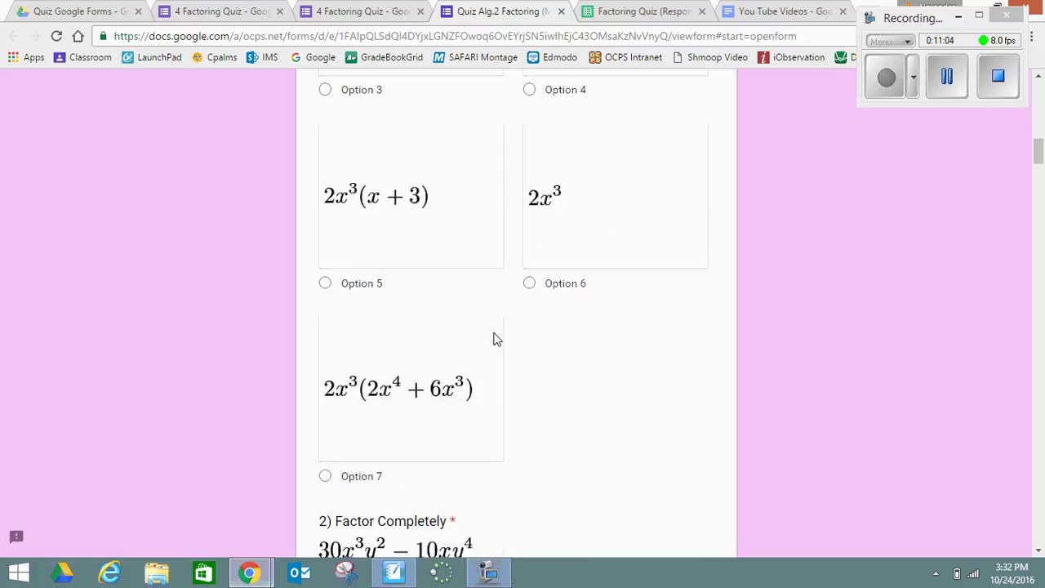
{"action": "scroll", "coordinate": [493, 340], "scroll_direction": "down", "scroll_amount": 13}
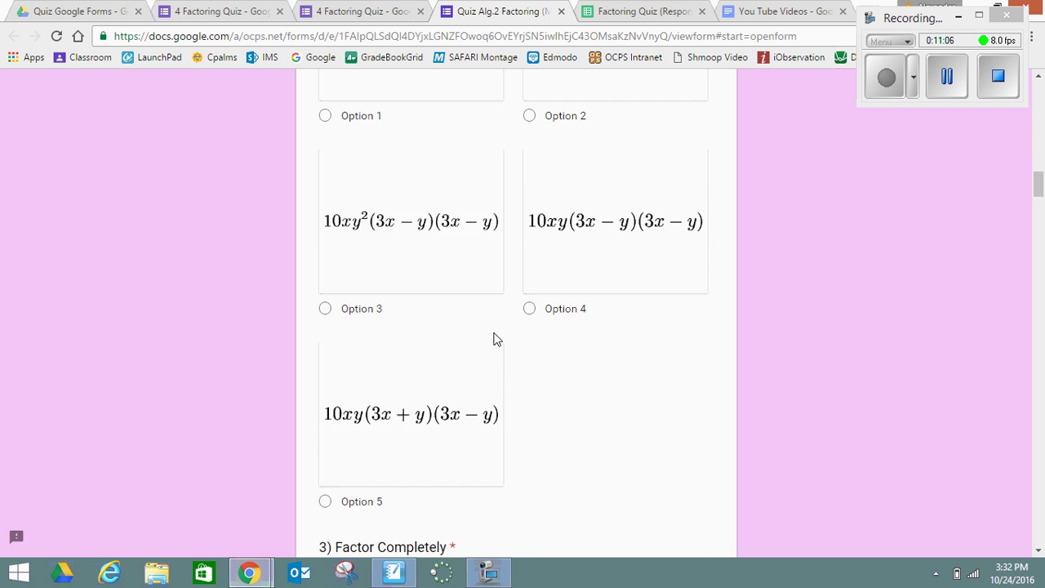
{"action": "scroll", "coordinate": [493, 340], "scroll_direction": "up", "scroll_amount": 2}
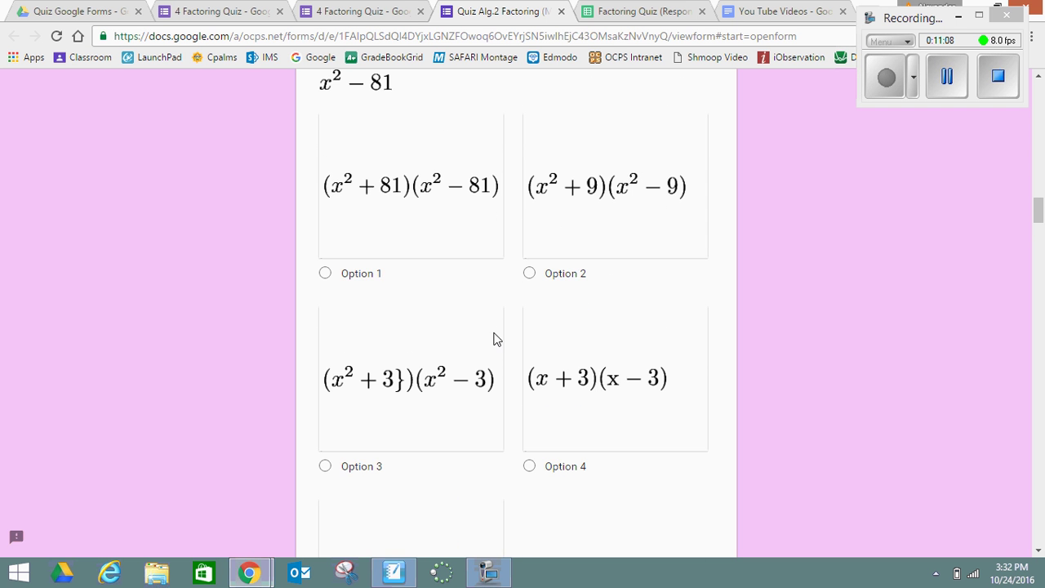
{"action": "scroll", "coordinate": [493, 340], "scroll_direction": "up", "scroll_amount": 17}
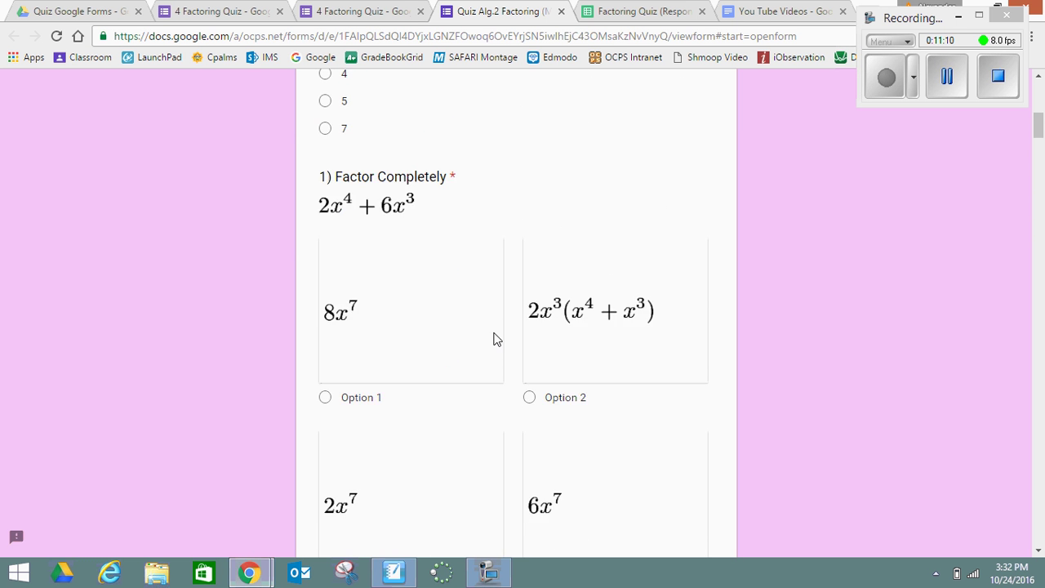
{"action": "scroll", "coordinate": [493, 340], "scroll_direction": "up", "scroll_amount": 7}
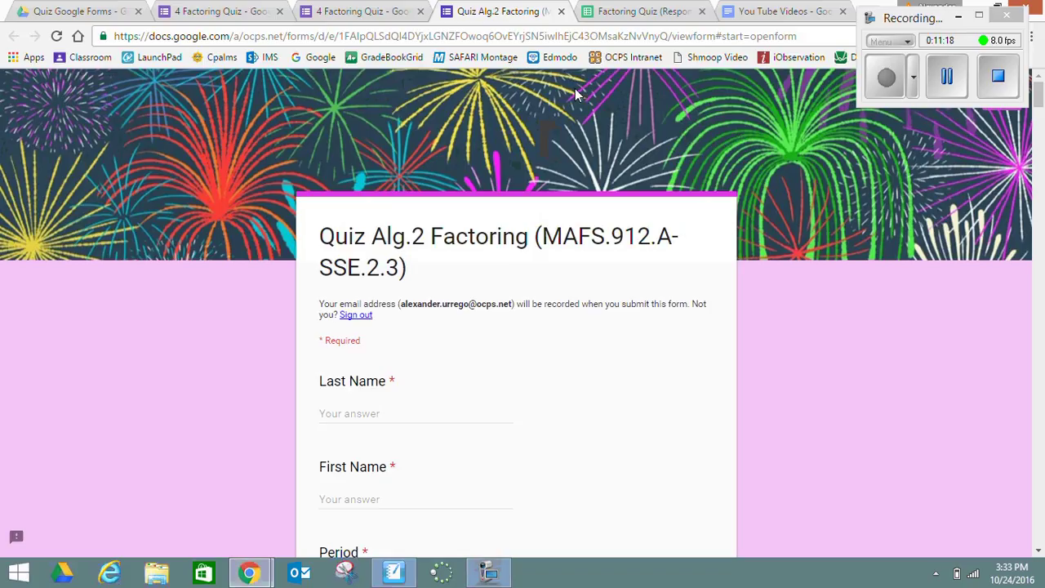
{"action": "left_click", "coordinate": [561, 12]}
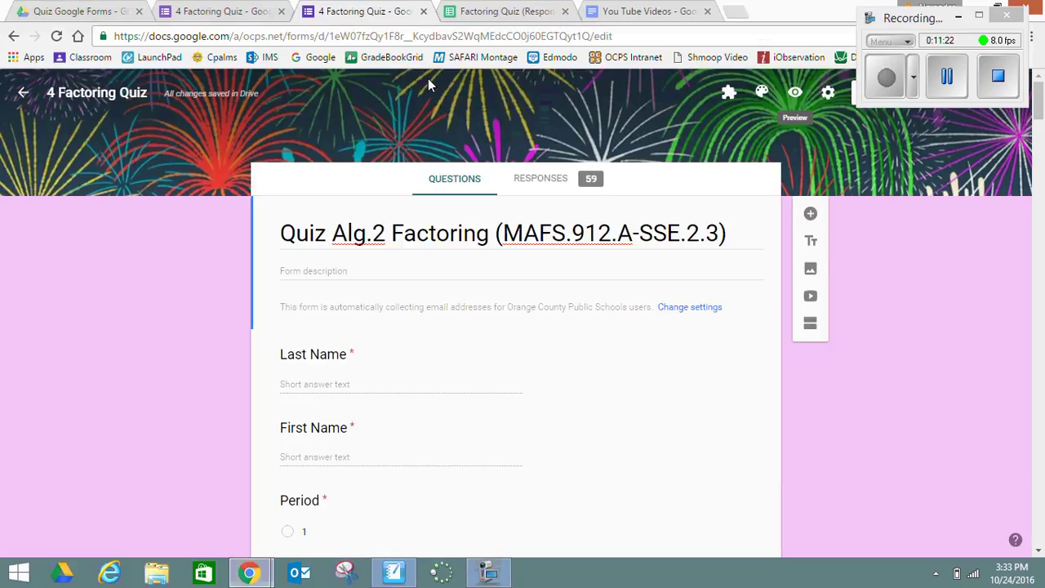
Turn on Limit to 1 response in the form's general settings and show the presentation settings.
{"action": "left_click", "coordinate": [829, 95]}
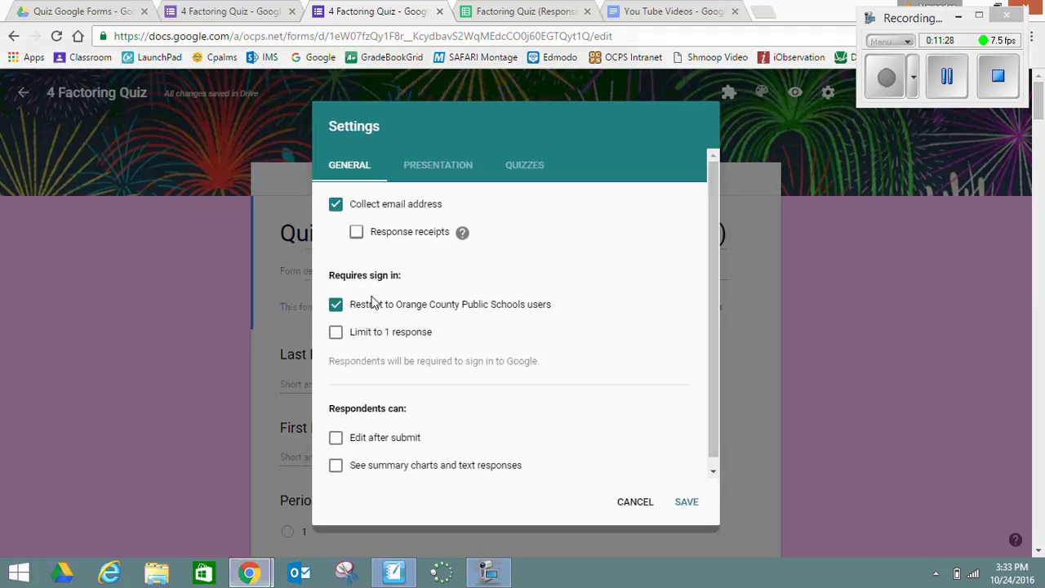
{"action": "left_click", "coordinate": [336, 335]}
{"action": "left_click", "coordinate": [437, 168]}
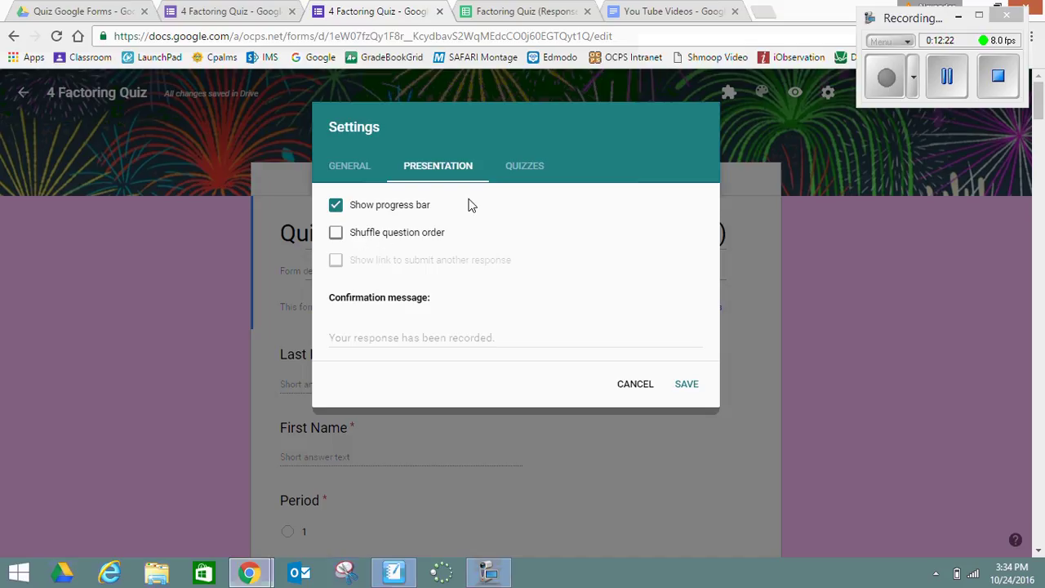
Switch Make this a quiz off and on again in the quiz settings, review the quiz options and save the settings.
{"action": "left_click", "coordinate": [524, 168]}
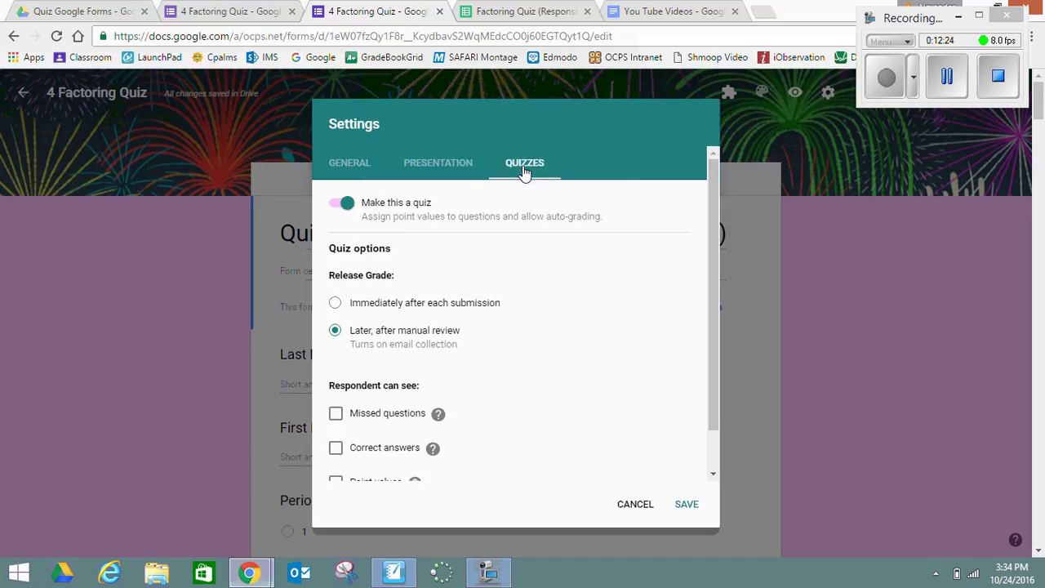
{"action": "left_click", "coordinate": [340, 206]}
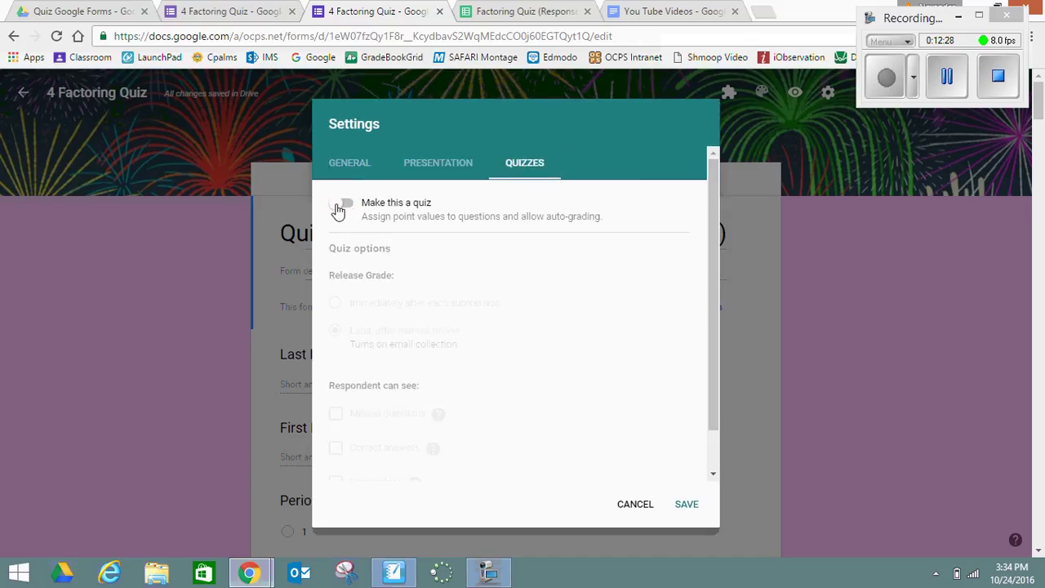
{"action": "left_click", "coordinate": [342, 207]}
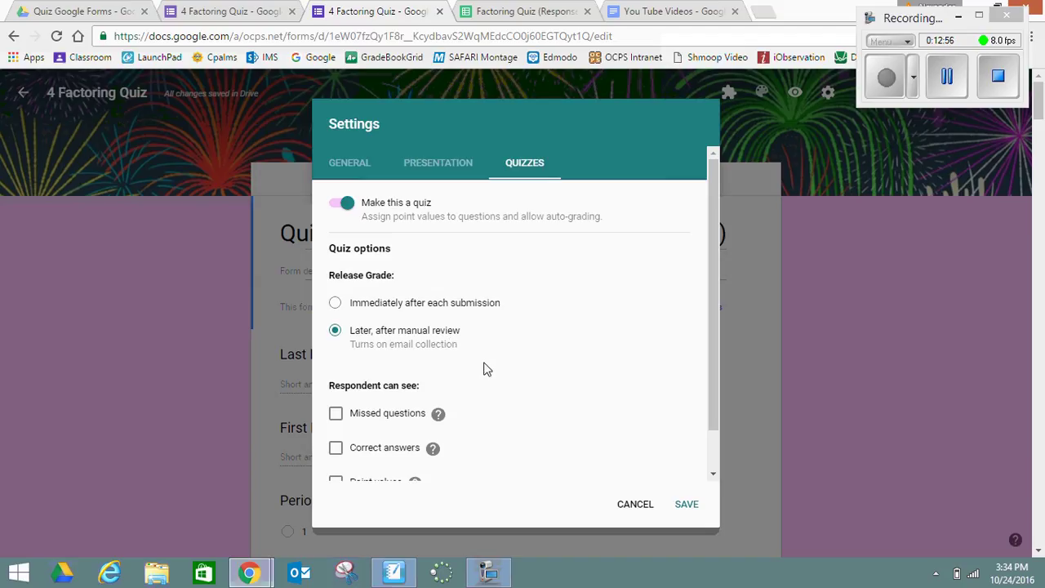
{"action": "scroll", "coordinate": [485, 368], "scroll_direction": "down", "scroll_amount": 1}
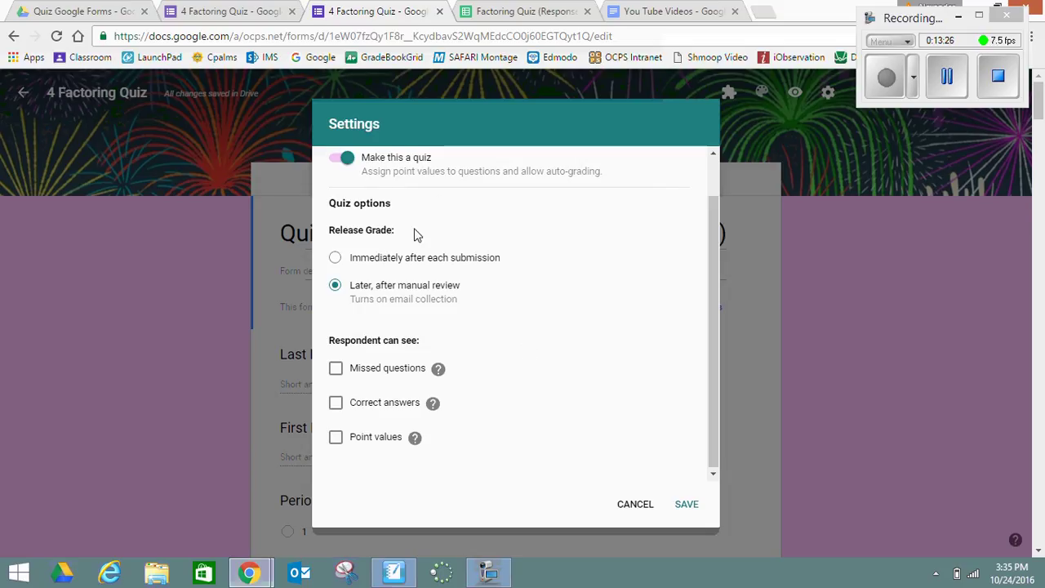
{"action": "left_click", "coordinate": [687, 504]}
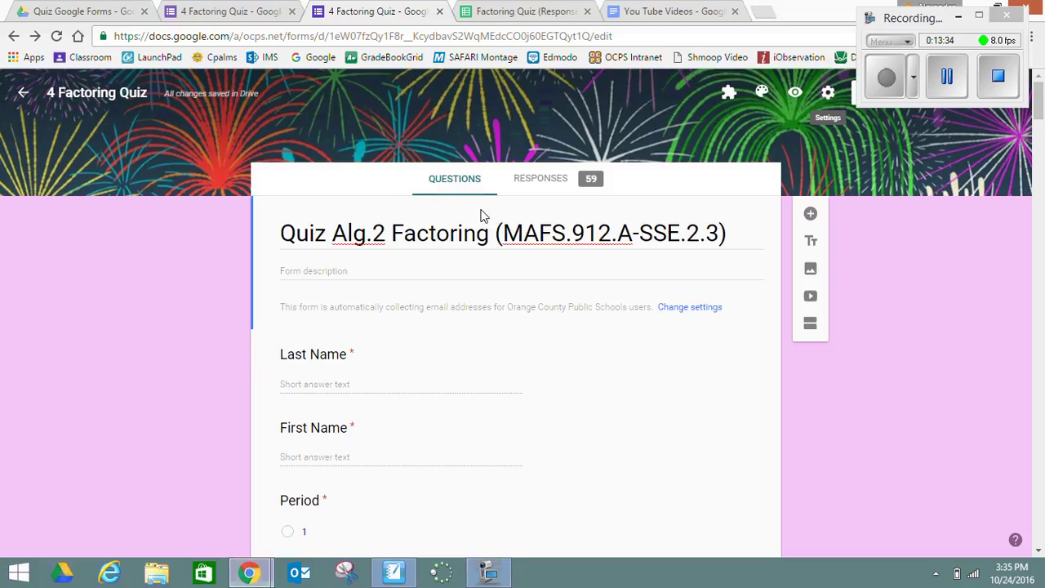
Show the quiz's response summary, its linked response spreadsheet and the further options for managing responses.
{"action": "left_click", "coordinate": [546, 179]}
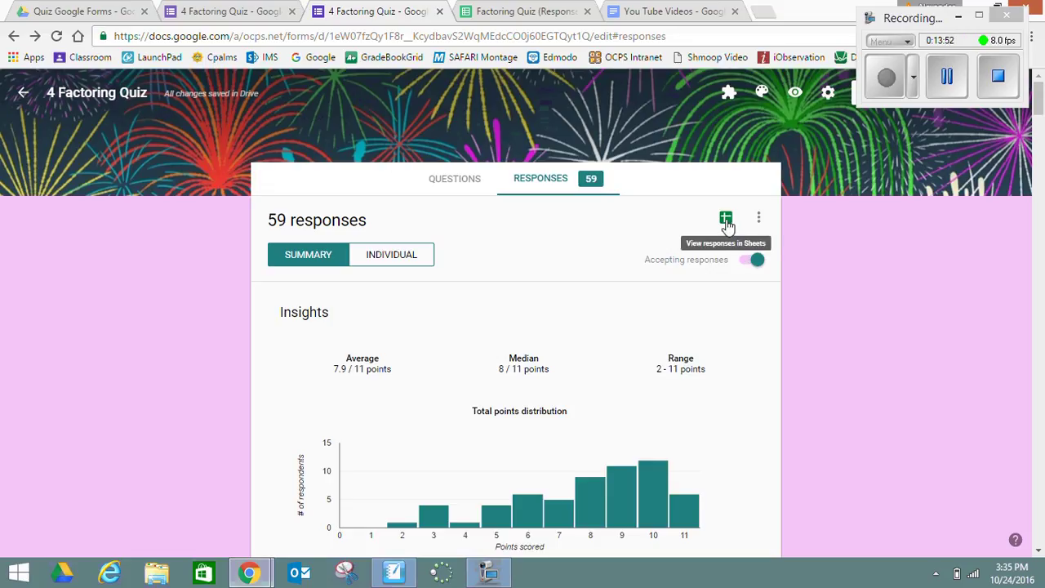
{"action": "left_click", "coordinate": [546, 13]}
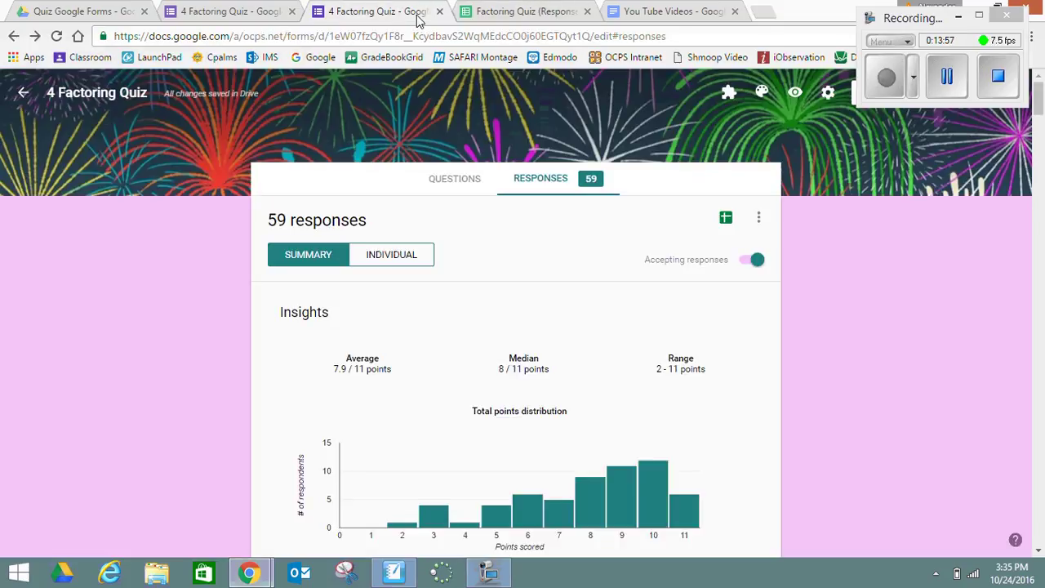
{"action": "left_click", "coordinate": [417, 16]}
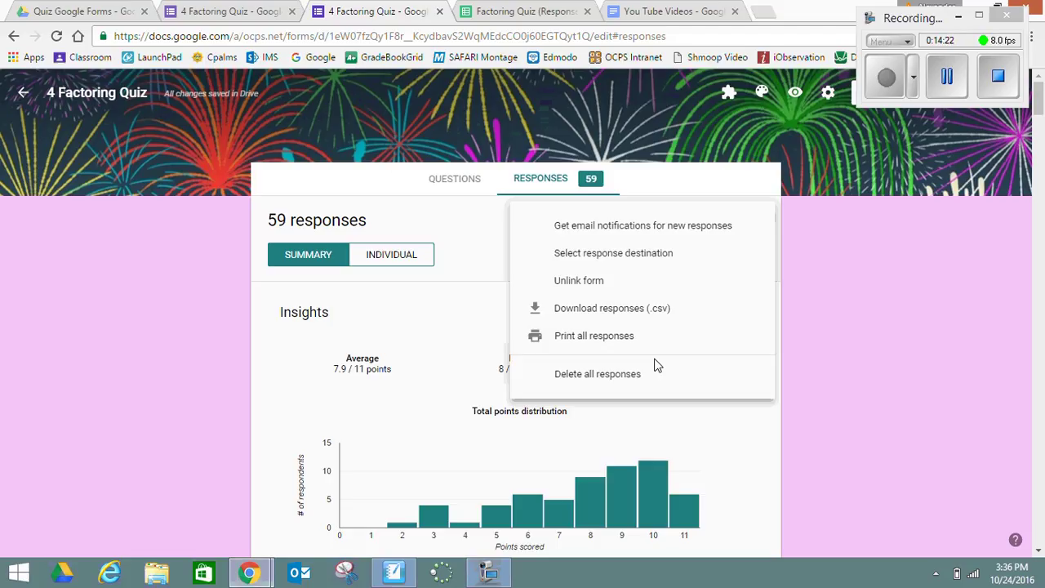
{"action": "left_click", "coordinate": [801, 279]}
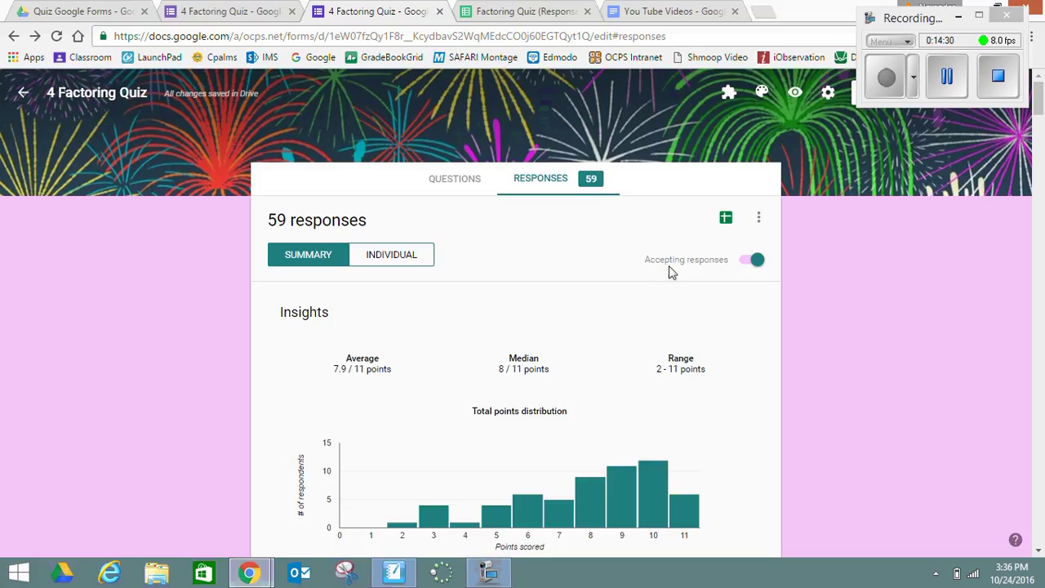
Toggle Accepting responses off, on and off again to close the quiz, and return to its questions.
{"action": "left_click", "coordinate": [746, 261]}
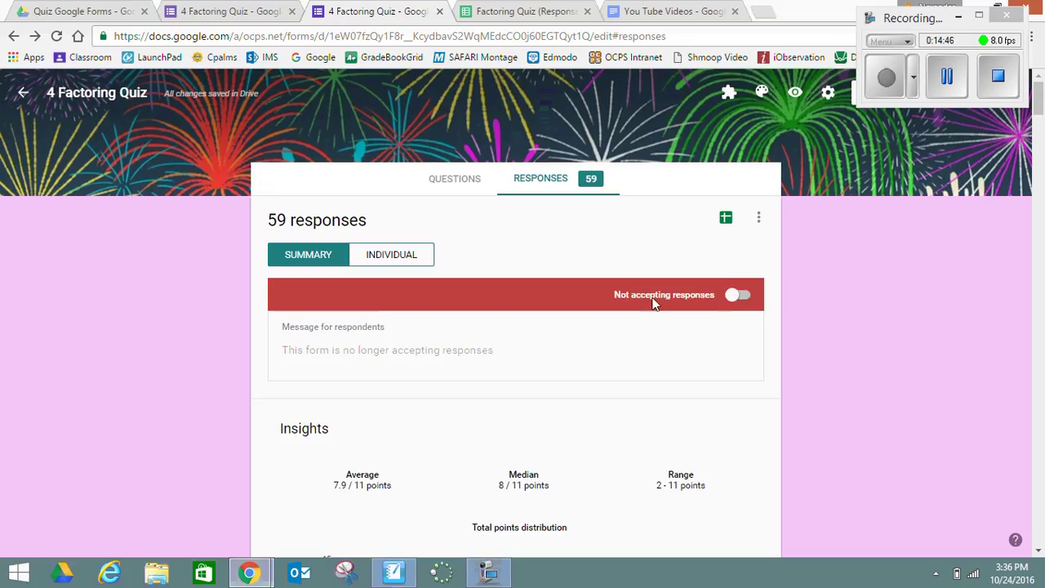
{"action": "left_click", "coordinate": [739, 296]}
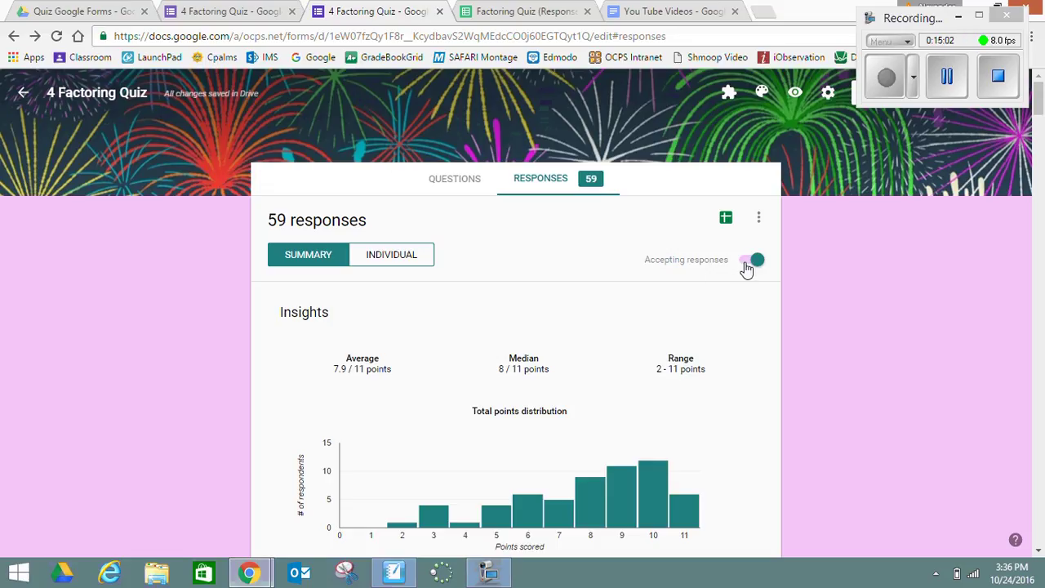
{"action": "left_click", "coordinate": [746, 261]}
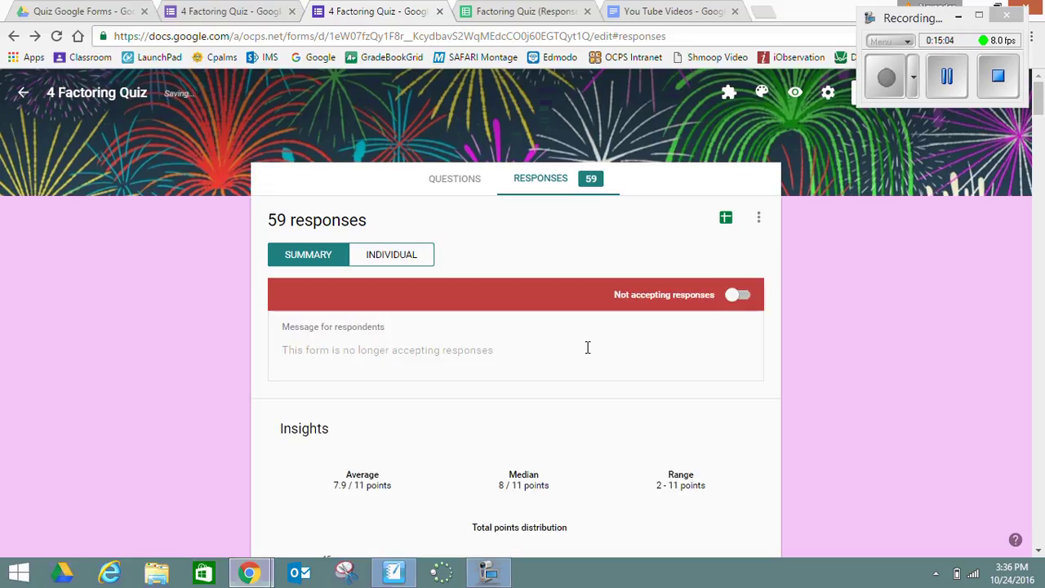
{"action": "left_click", "coordinate": [452, 182]}
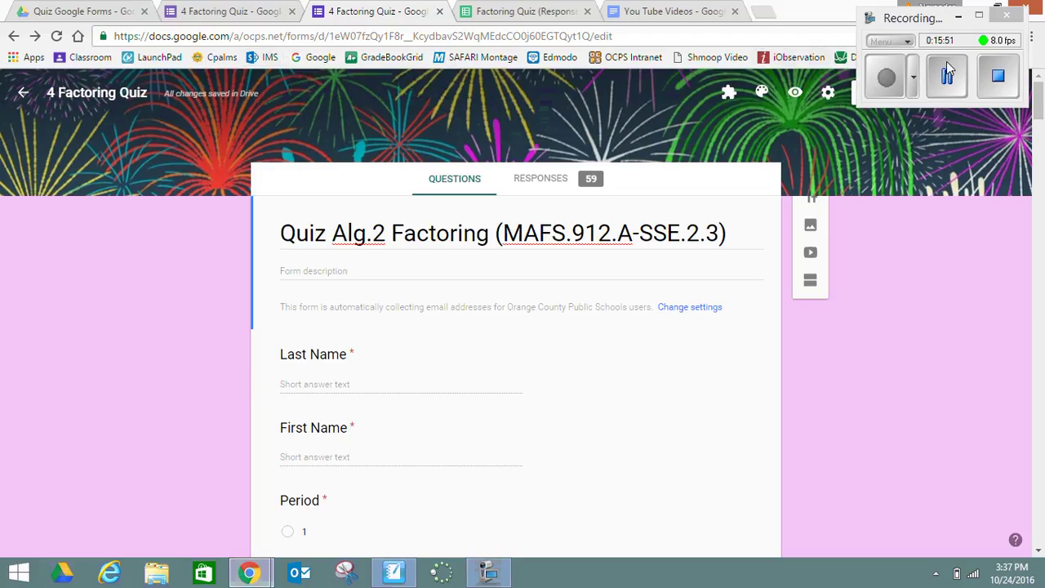
{"action": "left_click", "coordinate": [947, 76]}
{"action": "left_click", "coordinate": [889, 78]}
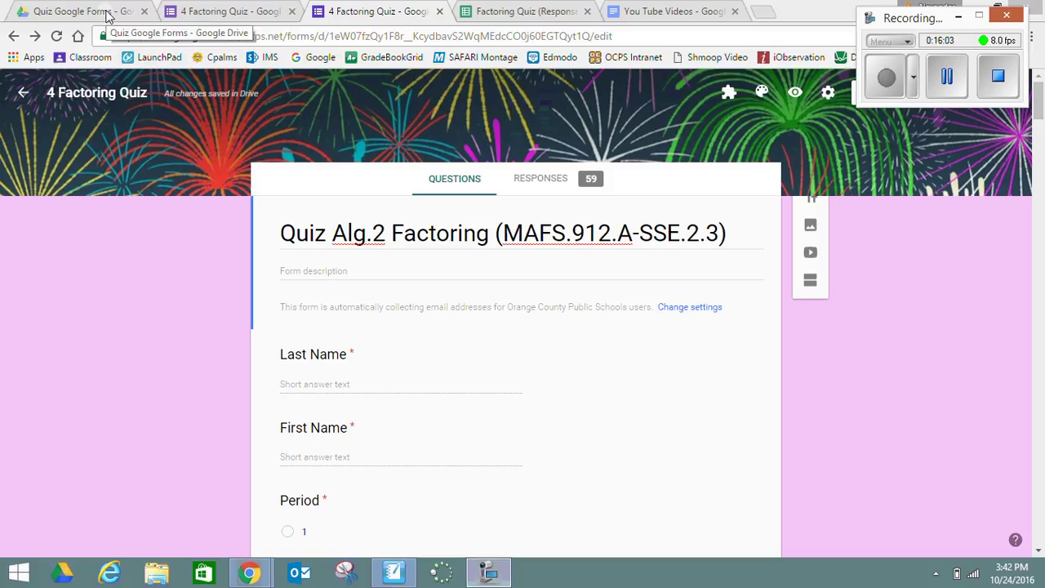
Switch to Google Classroom in a new browser tab and open the Algebra 2 Honors Period 5 class.
{"action": "left_click", "coordinate": [759, 12]}
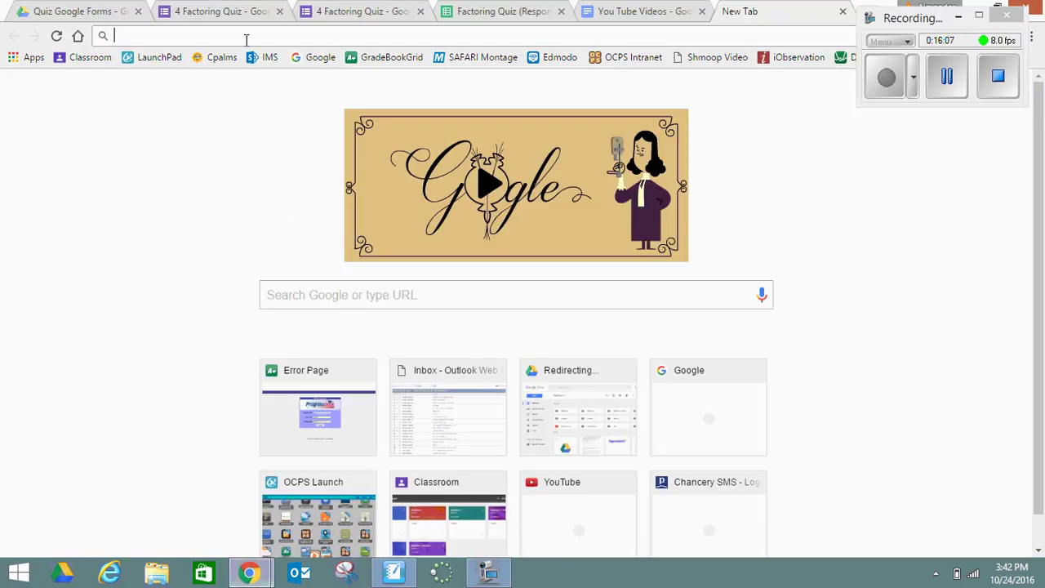
{"action": "left_click", "coordinate": [90, 57]}
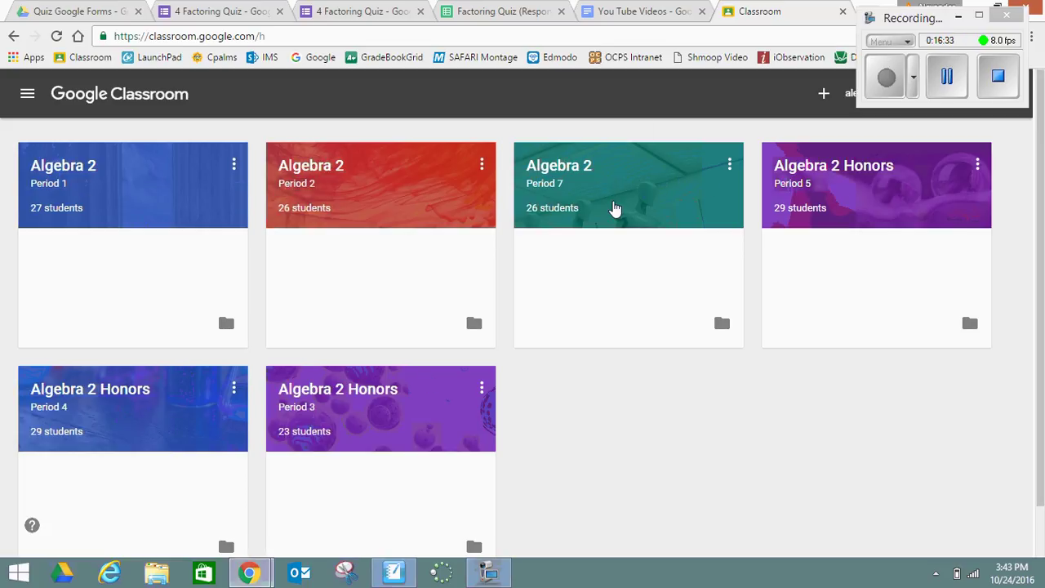
{"action": "left_click", "coordinate": [827, 170]}
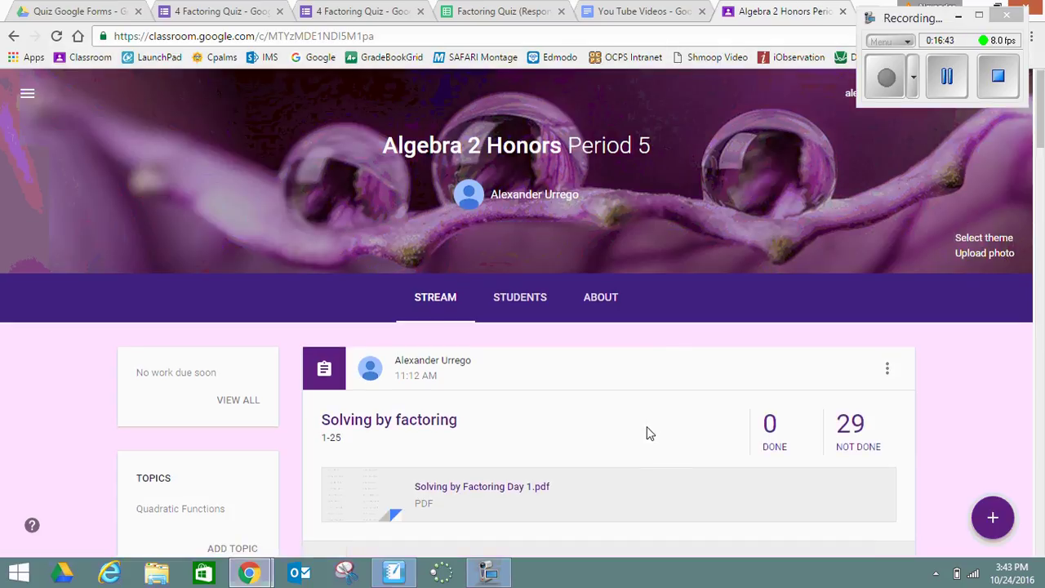
Find the Factoring Quiz assignment in the class stream, open its attached quiz form, and close the form.
{"action": "scroll", "coordinate": [647, 432], "scroll_direction": "down", "scroll_amount": 2}
{"action": "scroll", "coordinate": [647, 427], "scroll_direction": "down", "scroll_amount": 2}
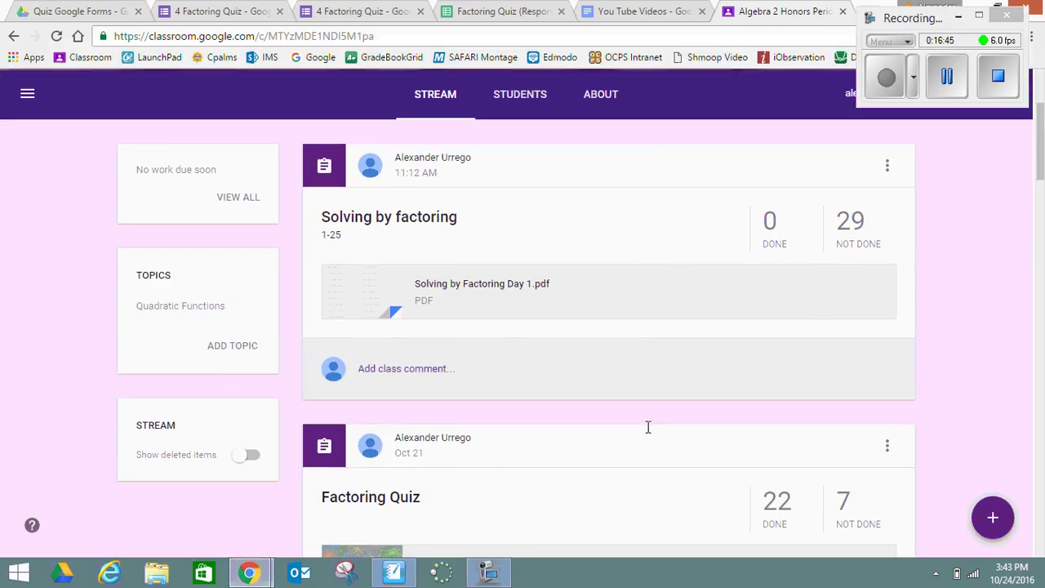
{"action": "scroll", "coordinate": [610, 351], "scroll_direction": "down", "scroll_amount": 8}
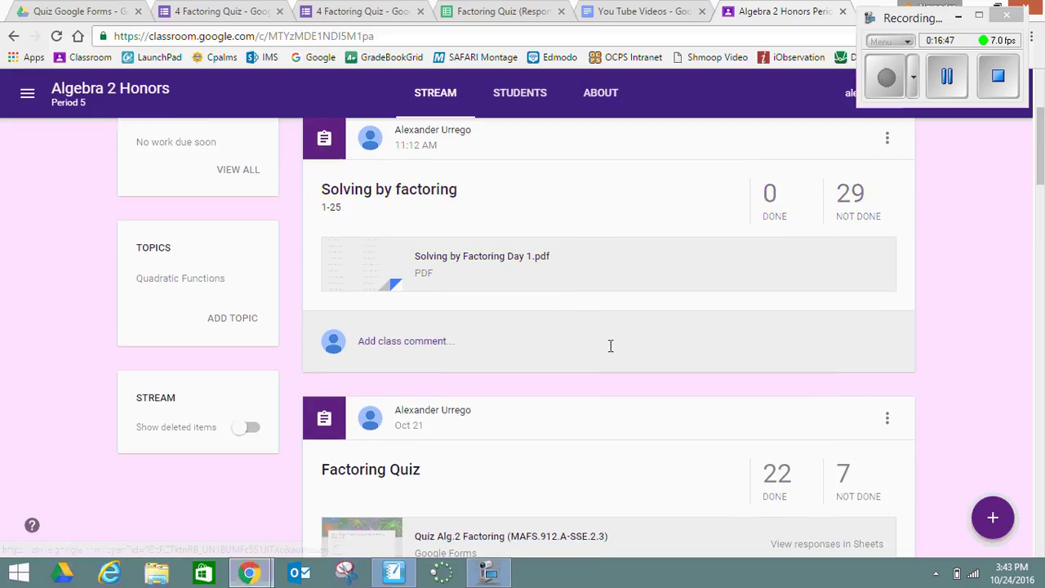
{"action": "scroll", "coordinate": [610, 369], "scroll_direction": "up", "scroll_amount": 4}
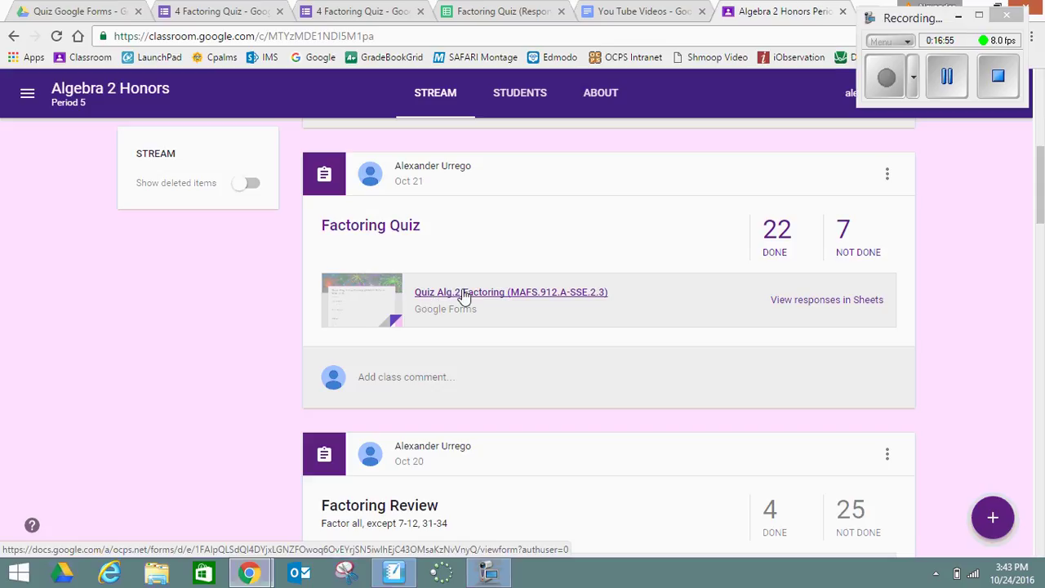
{"action": "left_click", "coordinate": [463, 292]}
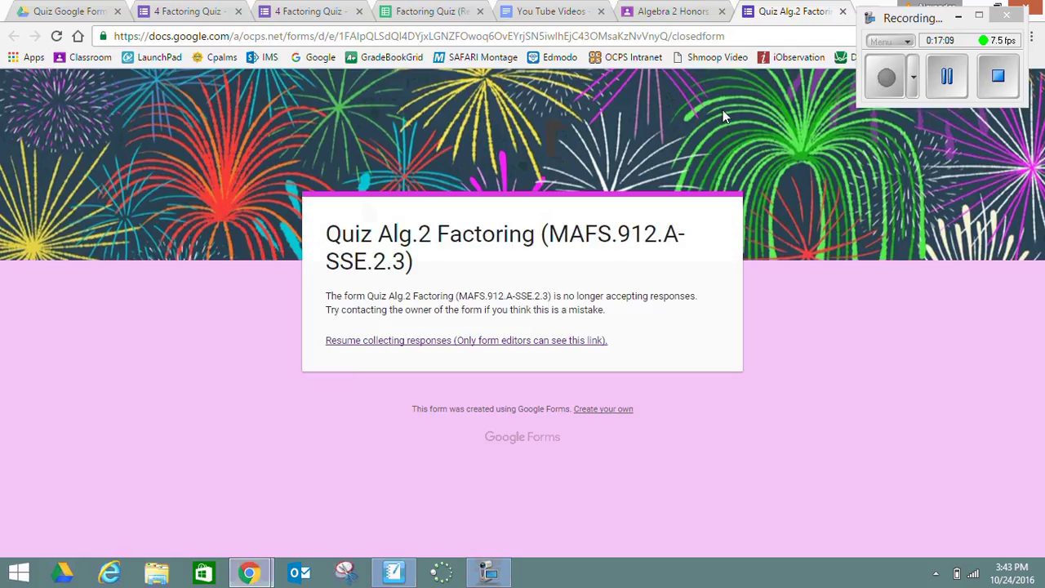
{"action": "left_click", "coordinate": [844, 11]}
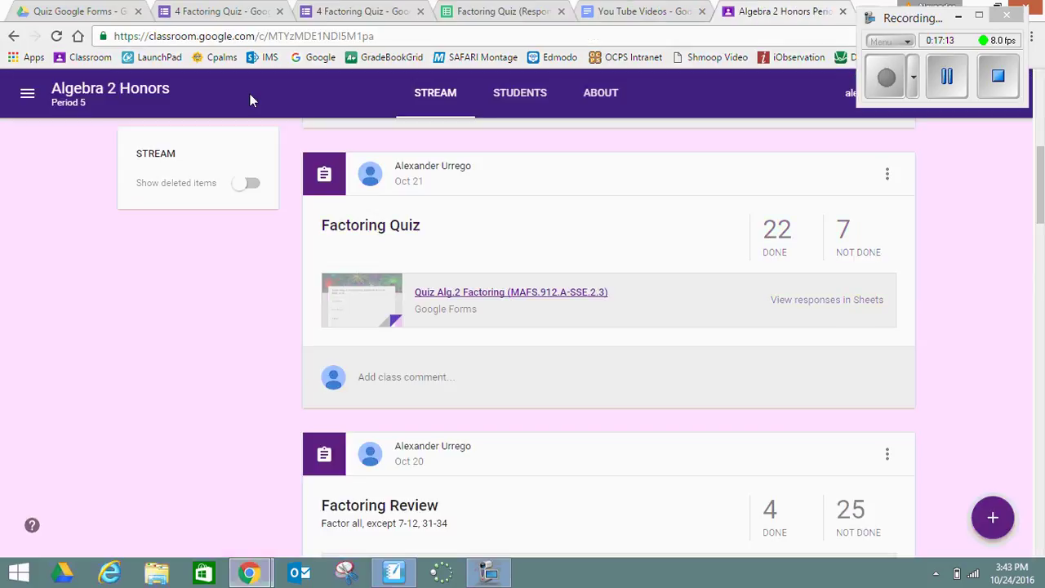
Look through the assignments posted in the Algebra 2 Honors Period 5 class stream and return to its beginning.
{"action": "scroll", "coordinate": [447, 335], "scroll_direction": "down", "scroll_amount": 7}
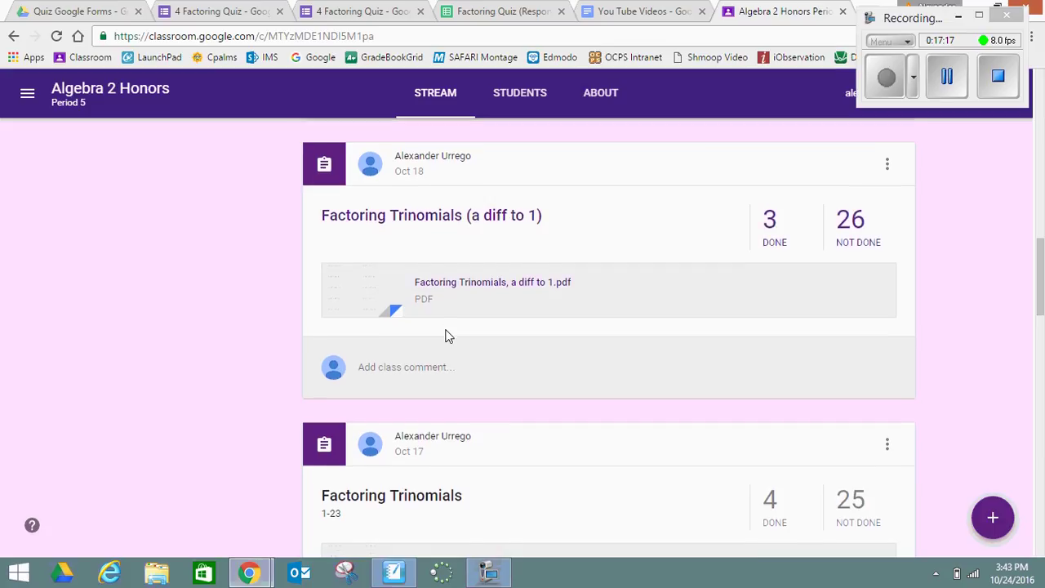
{"action": "scroll", "coordinate": [447, 336], "scroll_direction": "down", "scroll_amount": 4}
{"action": "scroll", "coordinate": [447, 336], "scroll_direction": "down", "scroll_amount": 6}
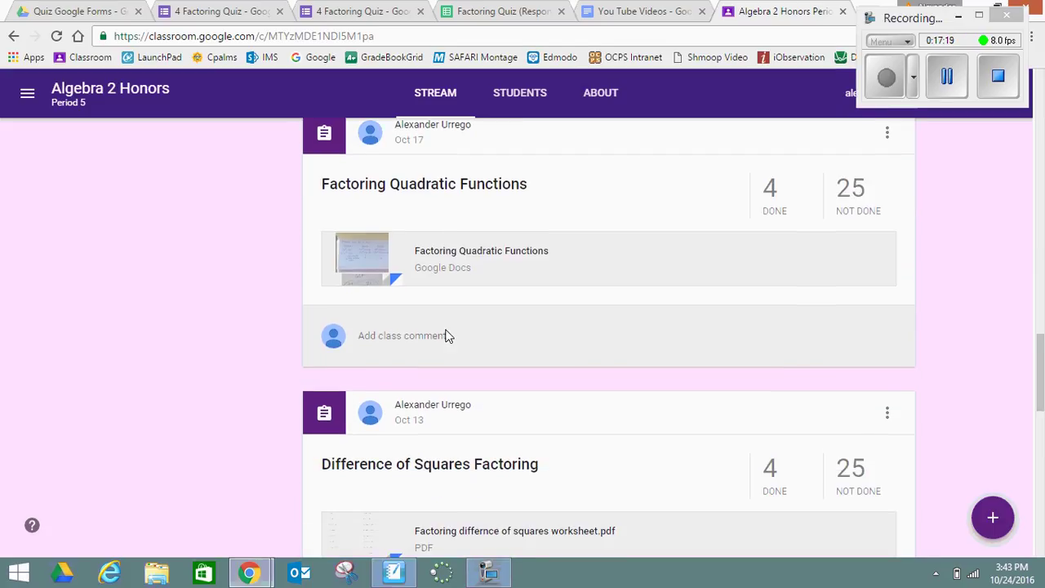
{"action": "scroll", "coordinate": [448, 335], "scroll_direction": "up", "scroll_amount": 2}
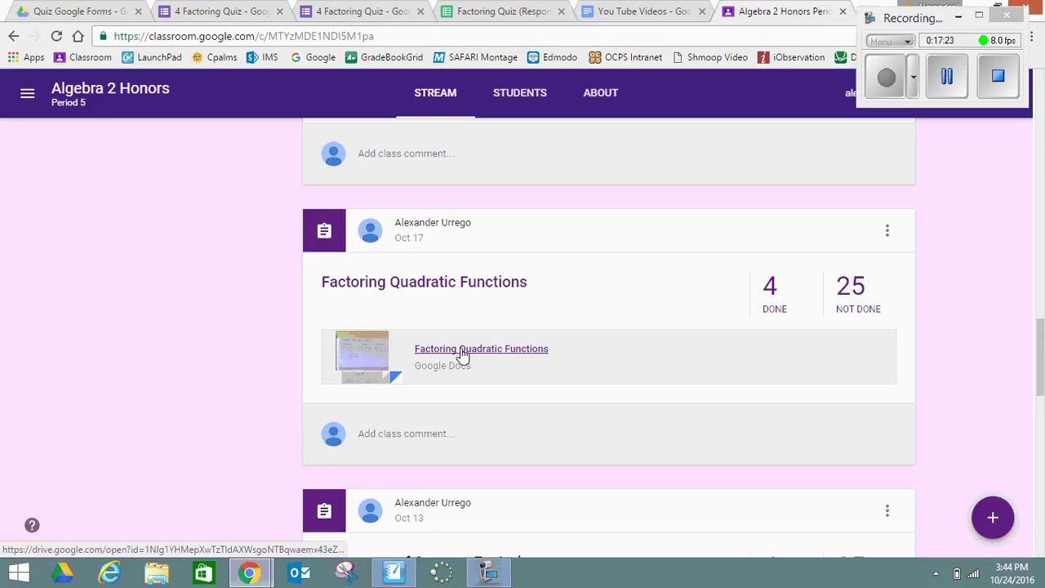
{"action": "scroll", "coordinate": [488, 372], "scroll_direction": "down", "scroll_amount": 8}
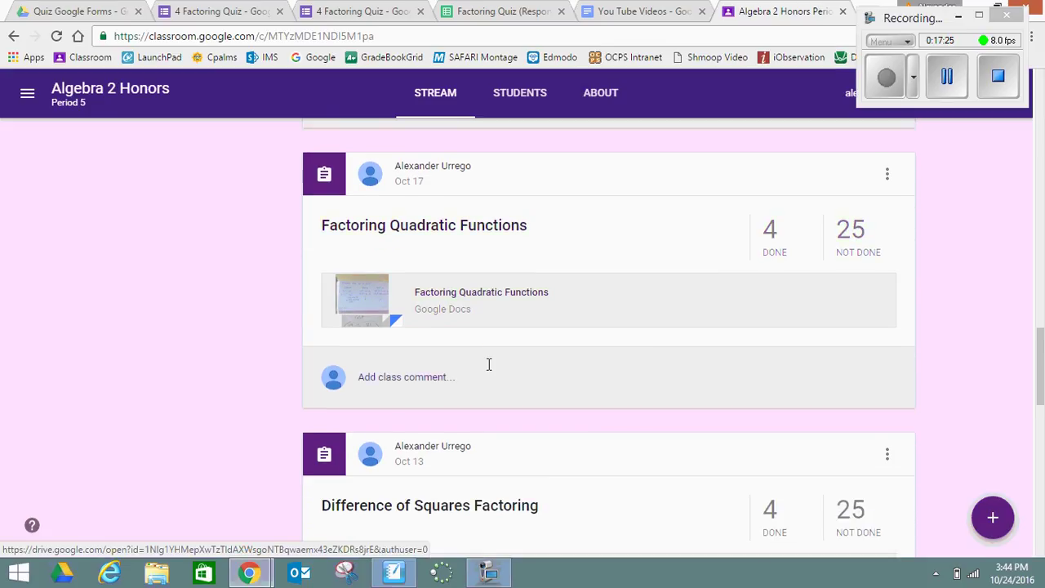
{"action": "scroll", "coordinate": [488, 371], "scroll_direction": "down", "scroll_amount": 4}
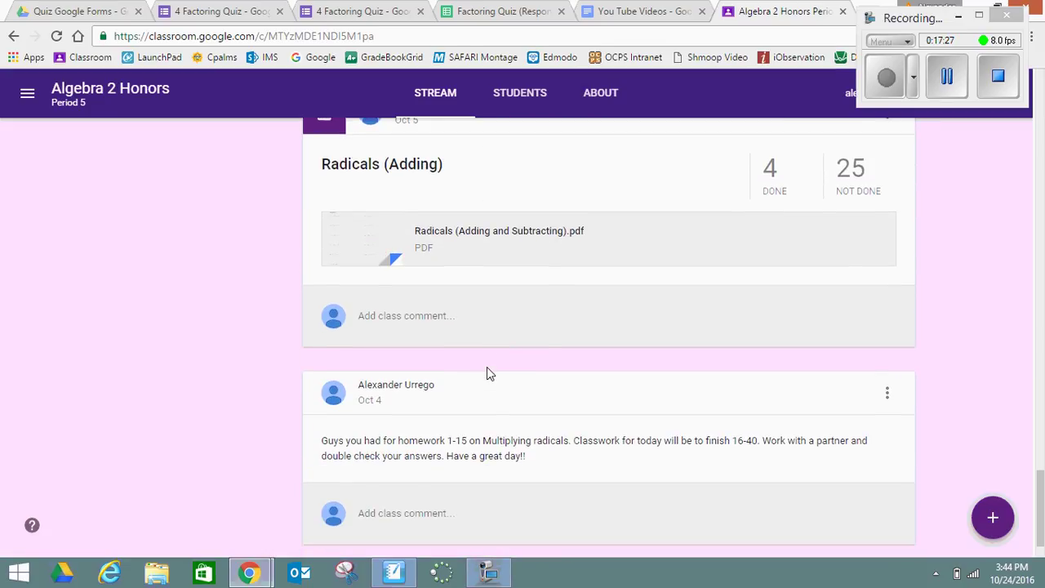
{"action": "scroll", "coordinate": [489, 371], "scroll_direction": "up", "scroll_amount": 8}
{"action": "scroll", "coordinate": [487, 372], "scroll_direction": "up", "scroll_amount": 20}
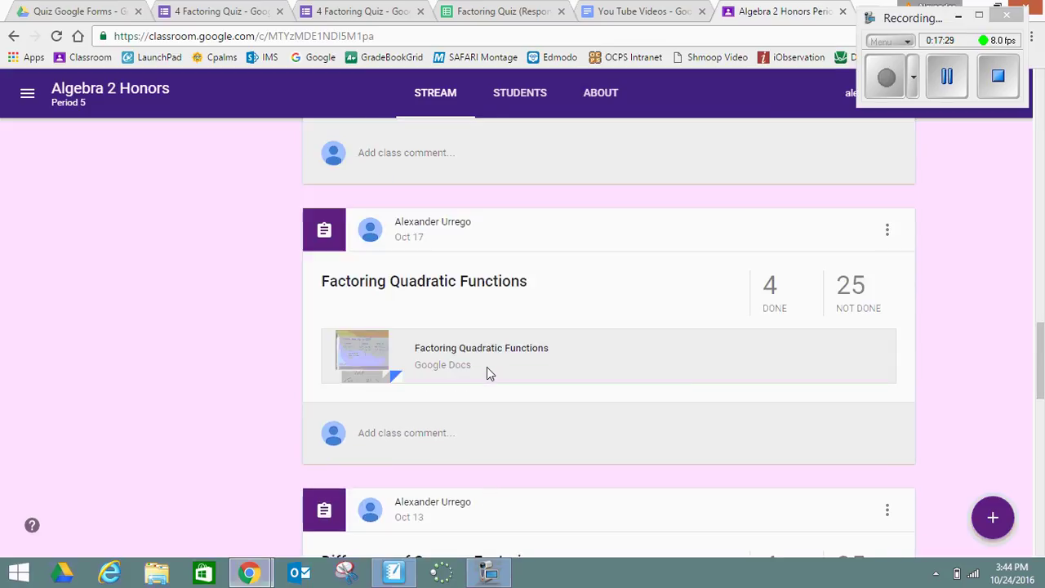
{"action": "scroll", "coordinate": [487, 374], "scroll_direction": "up", "scroll_amount": 3}
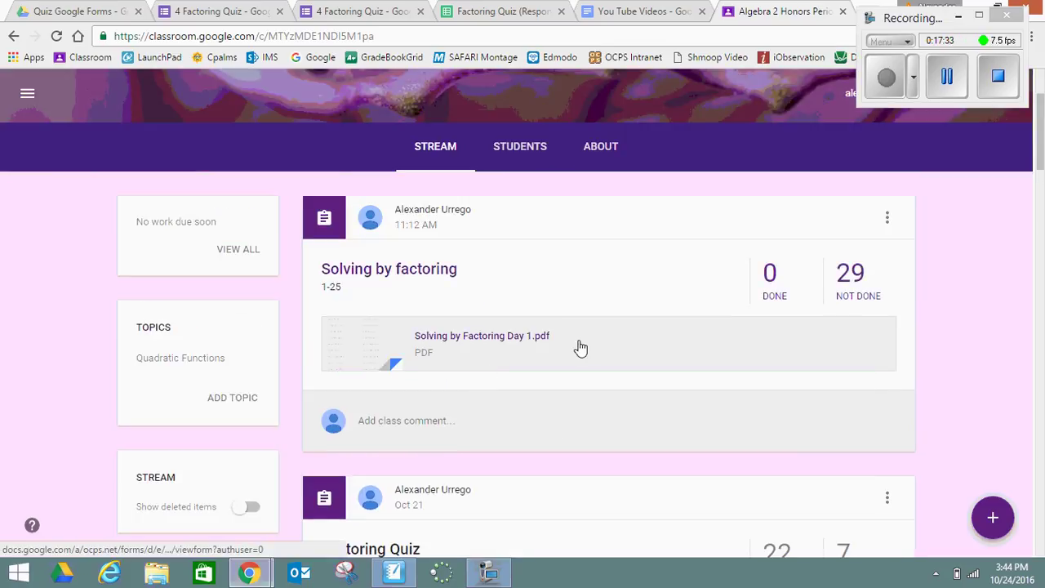
{"action": "scroll", "coordinate": [578, 349], "scroll_direction": "down", "scroll_amount": 3}
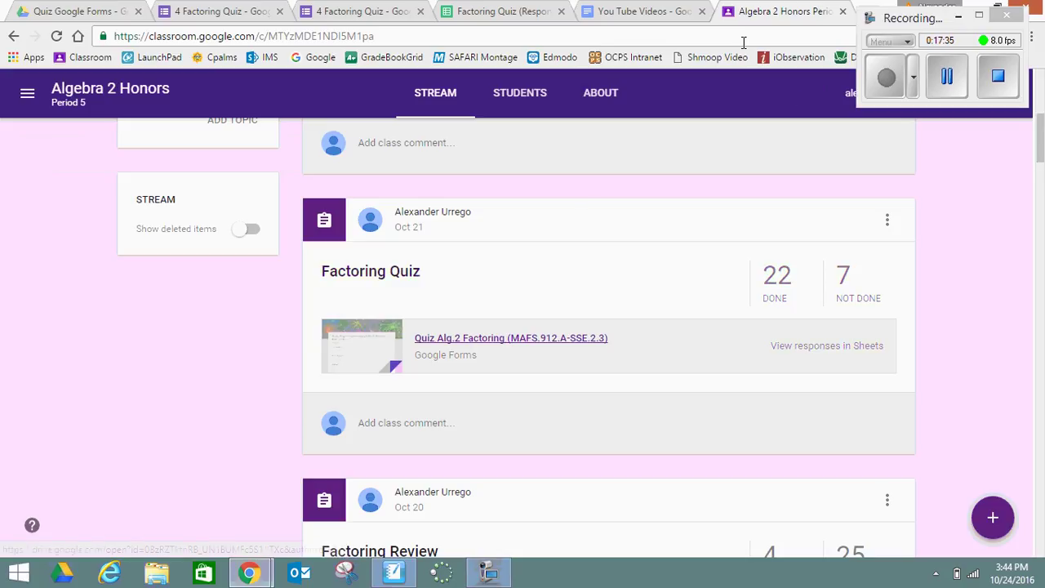
{"action": "scroll", "coordinate": [575, 203], "scroll_direction": "up", "scroll_amount": 2}
{"action": "scroll", "coordinate": [574, 203], "scroll_direction": "up", "scroll_amount": 3}
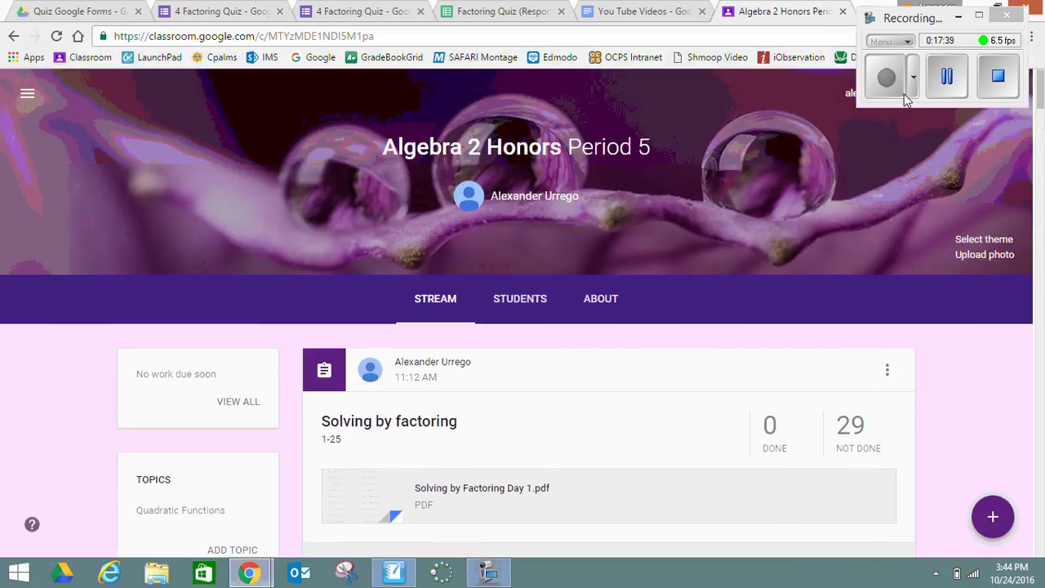
{"action": "left_click", "coordinate": [945, 72]}
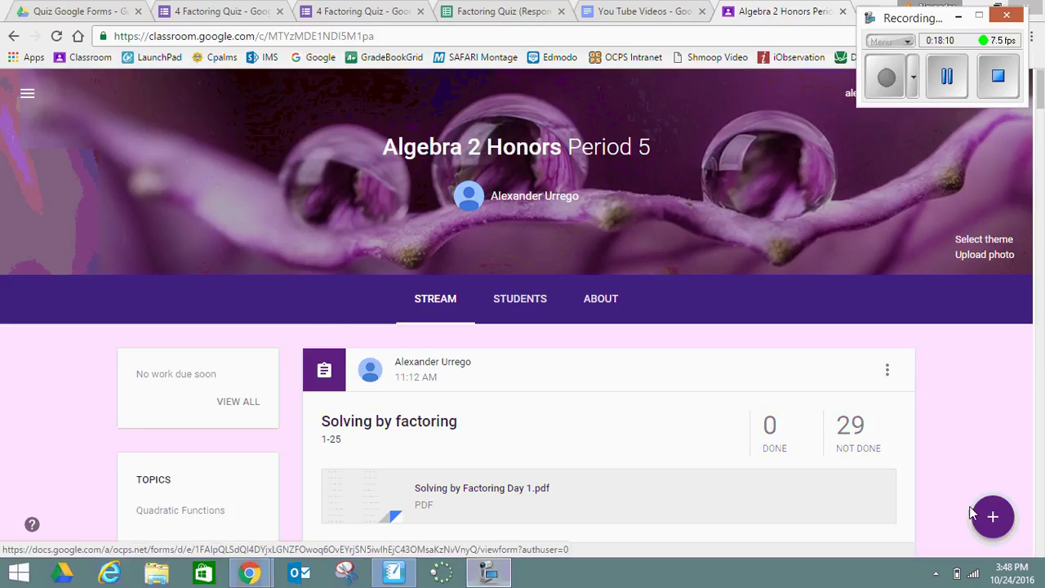
Create a new assignment for Algebra 2 Honors Period 5 and title it "Factoring Quiz".
{"action": "mouse_move", "coordinate": [990, 514]}
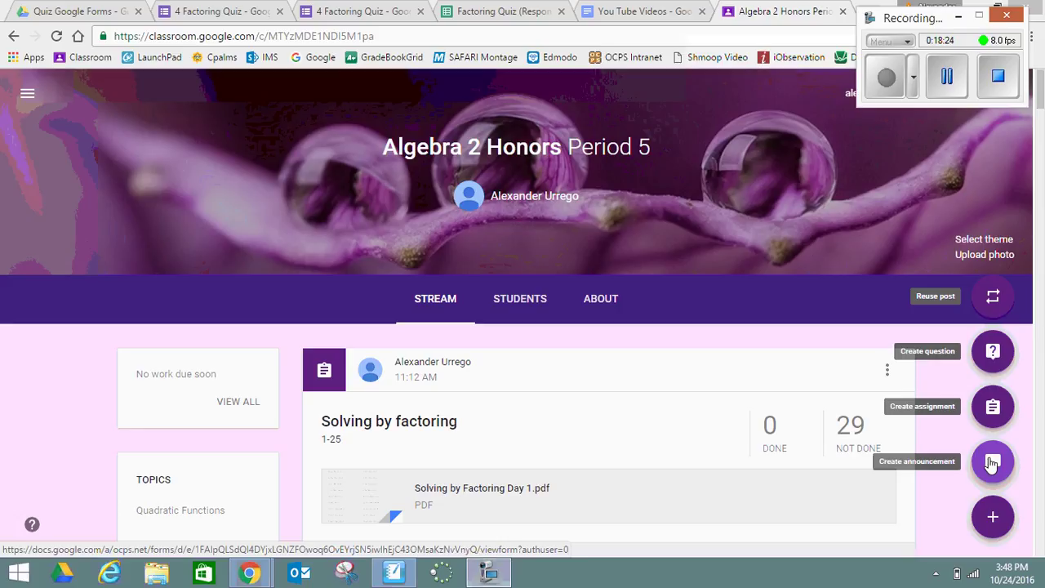
{"action": "left_click", "coordinate": [993, 407]}
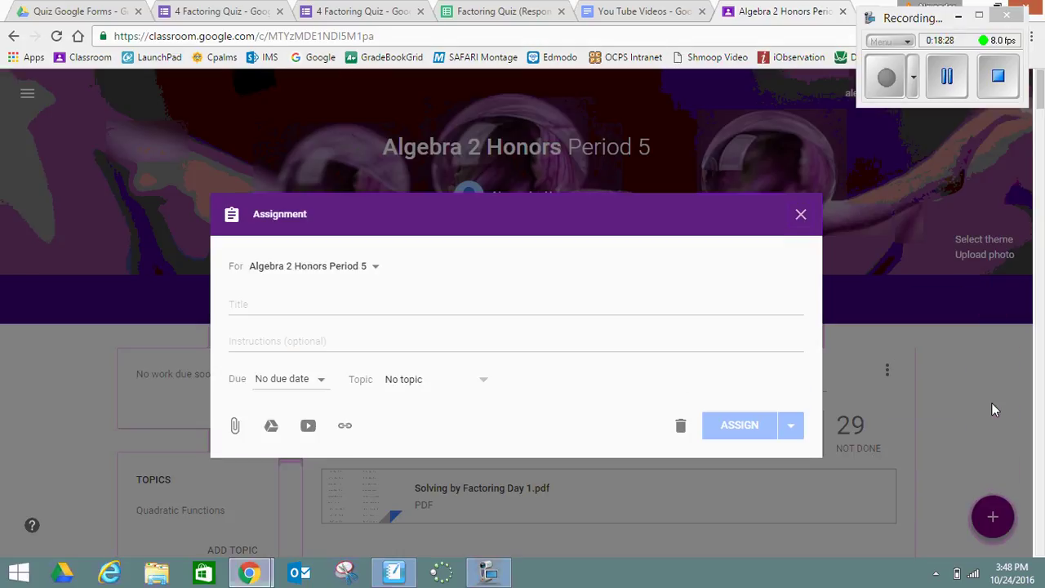
{"action": "left_click", "coordinate": [289, 305]}
{"action": "type", "text": "Q"}
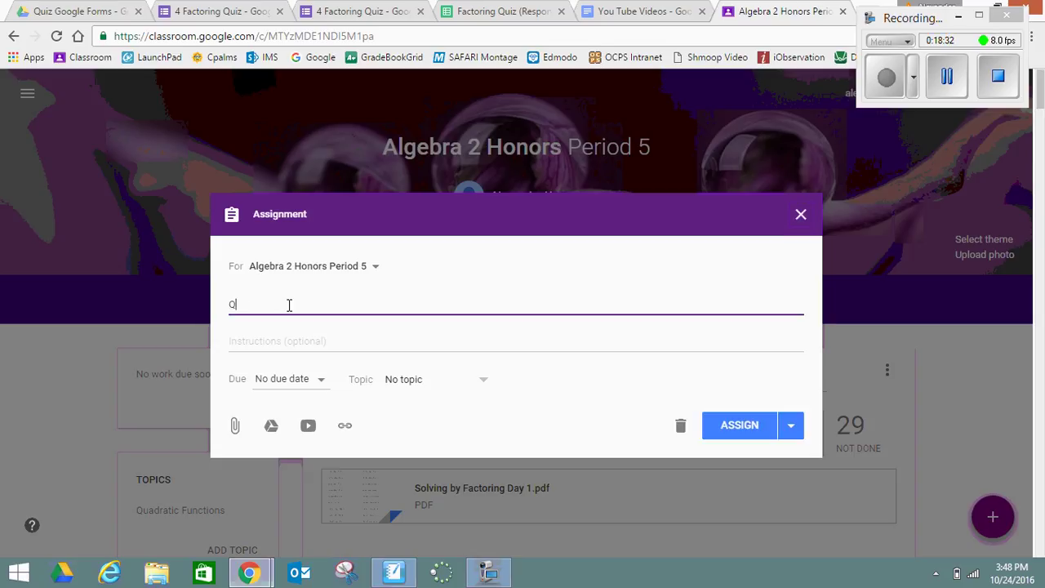
{"action": "type", "text": "uiz"}
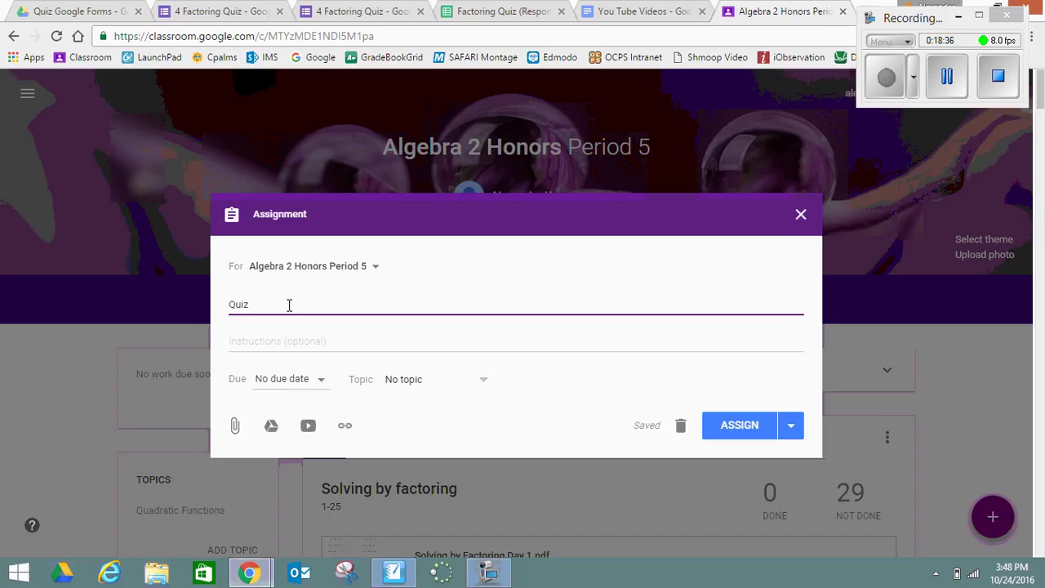
{"action": "type", "text": " Fa"}
{"action": "key", "text": "BackSpace"}
{"action": "key", "text": "BackSpace"}
{"action": "key", "text": "Home"}
{"action": "type", "text": "Factoring"}
Enter "solve everything" as the instructions of the Factoring Quiz assignment.
{"action": "left_click", "coordinate": [241, 337]}
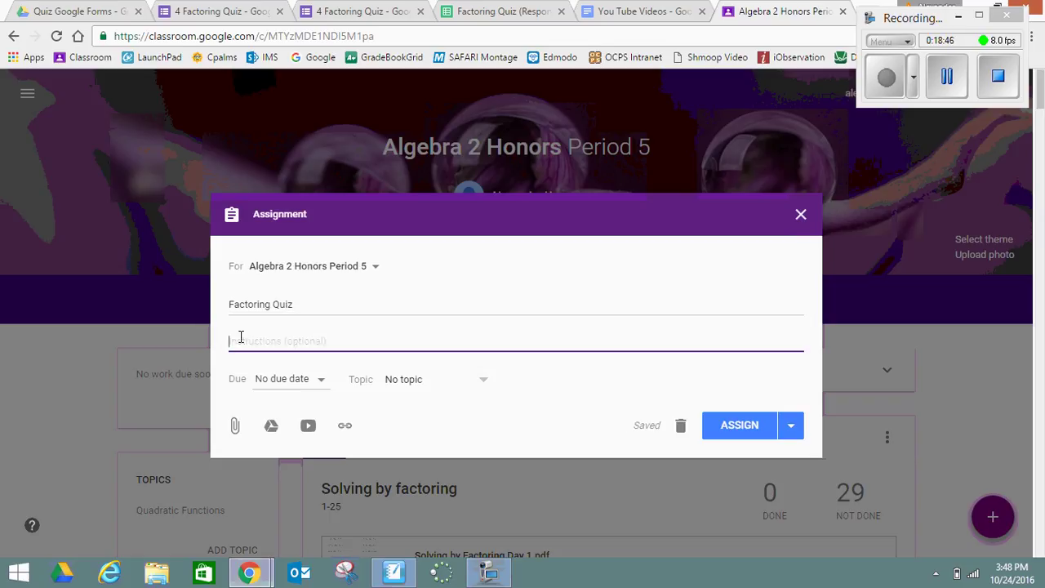
{"action": "type", "text": "solve ever"}
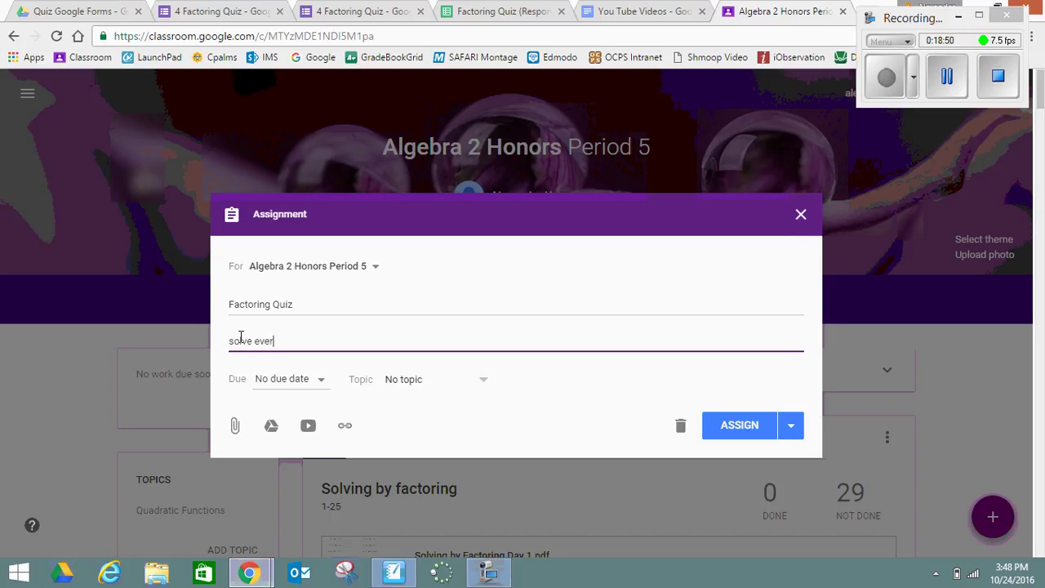
{"action": "type", "text": "ything"}
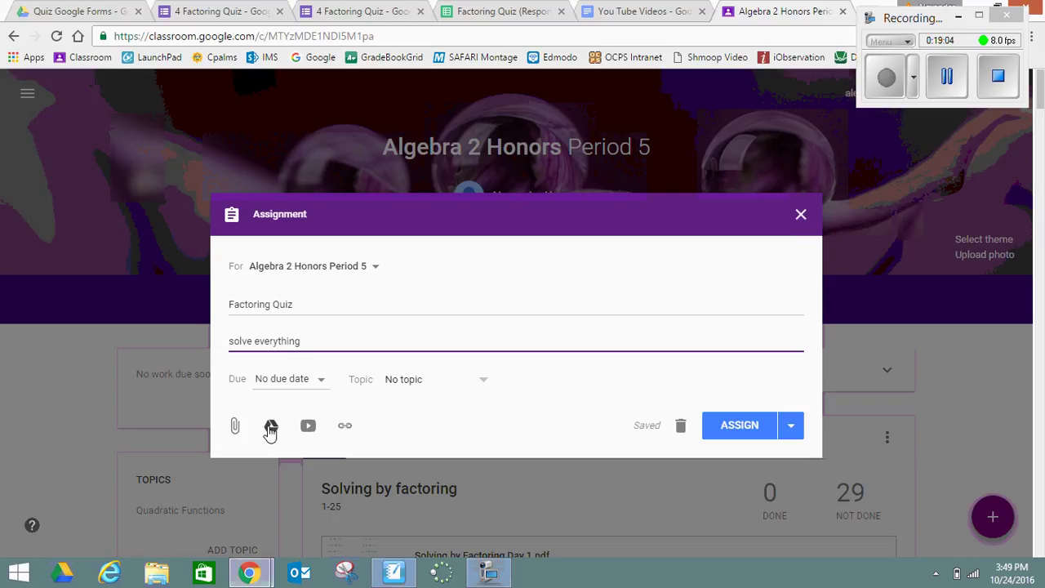
Start adding a link to the assignment, and get the shareable link of 4 Factoring Quiz from the Quiz Google Forms folder in Google Drive.
{"action": "left_click", "coordinate": [345, 426]}
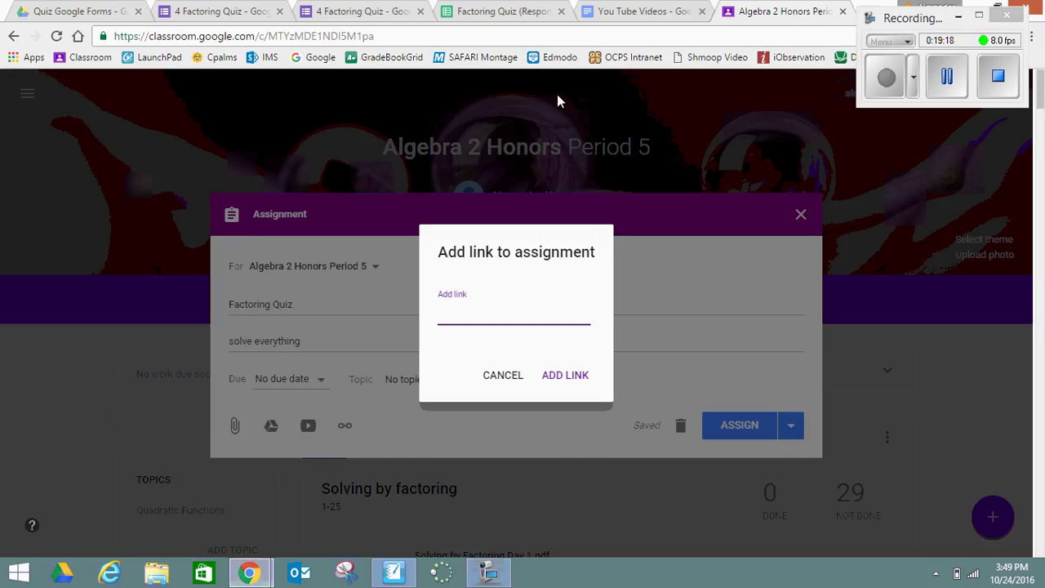
{"action": "left_click", "coordinate": [99, 15]}
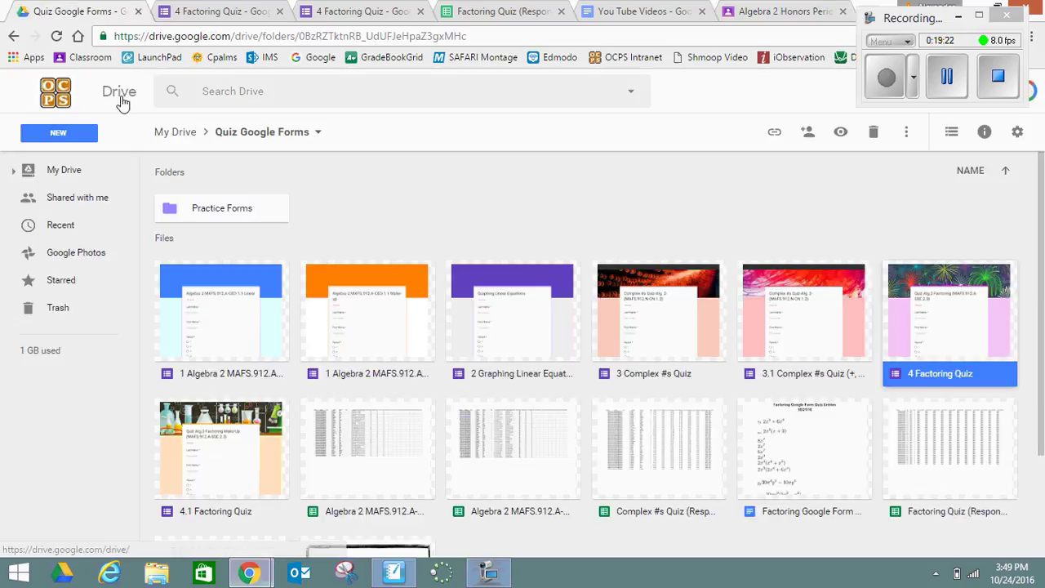
{"action": "left_click", "coordinate": [174, 132]}
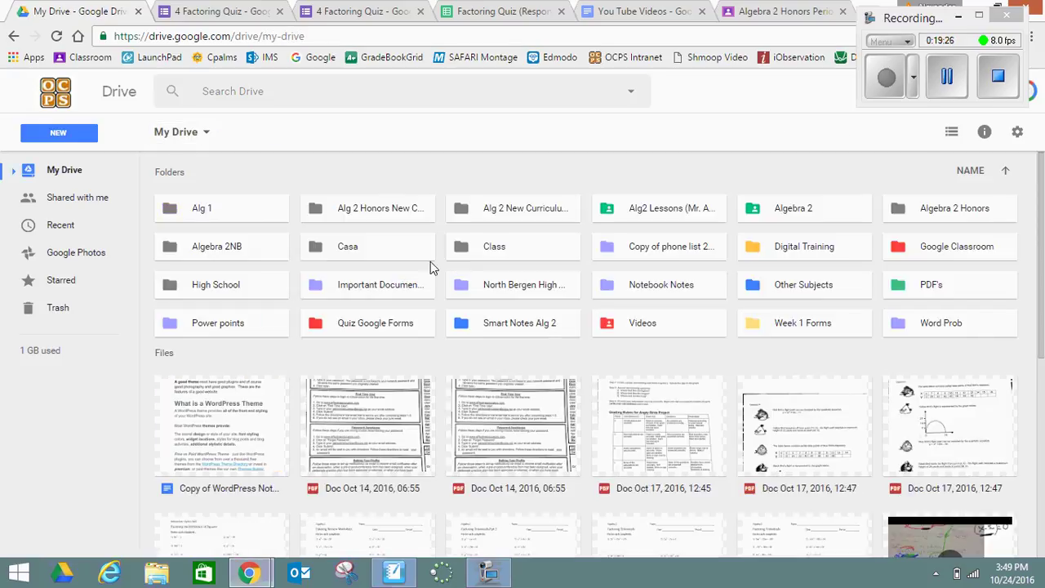
{"action": "double_click", "coordinate": [370, 333]}
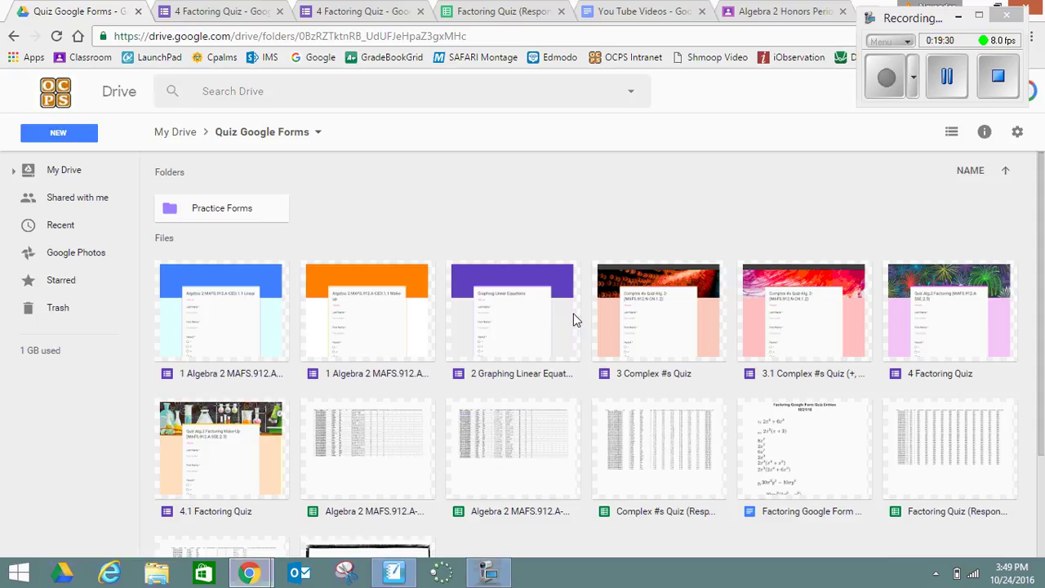
{"action": "scroll", "coordinate": [574, 320], "scroll_direction": "down", "scroll_amount": 2}
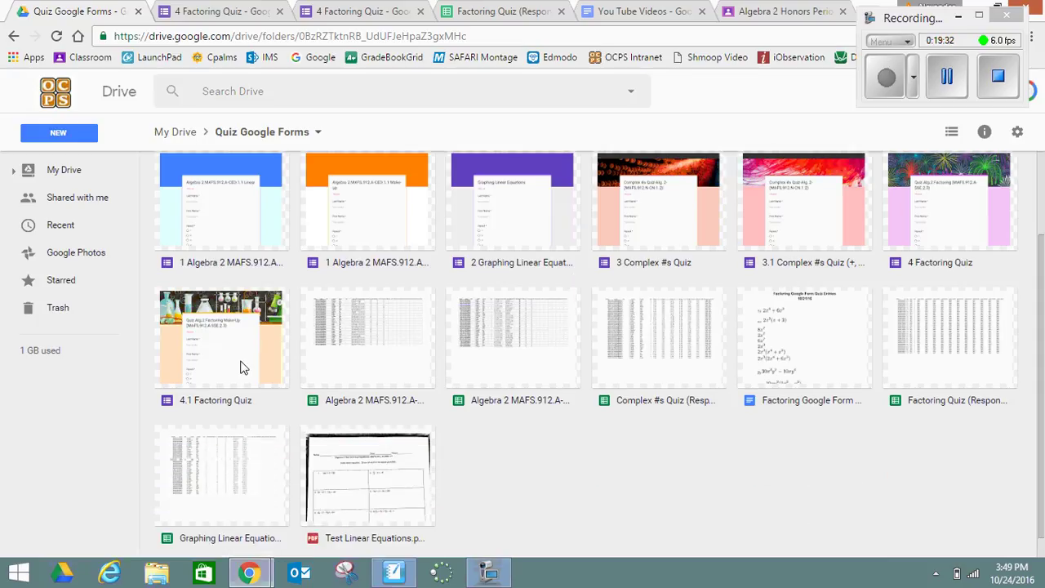
{"action": "left_click", "coordinate": [936, 205]}
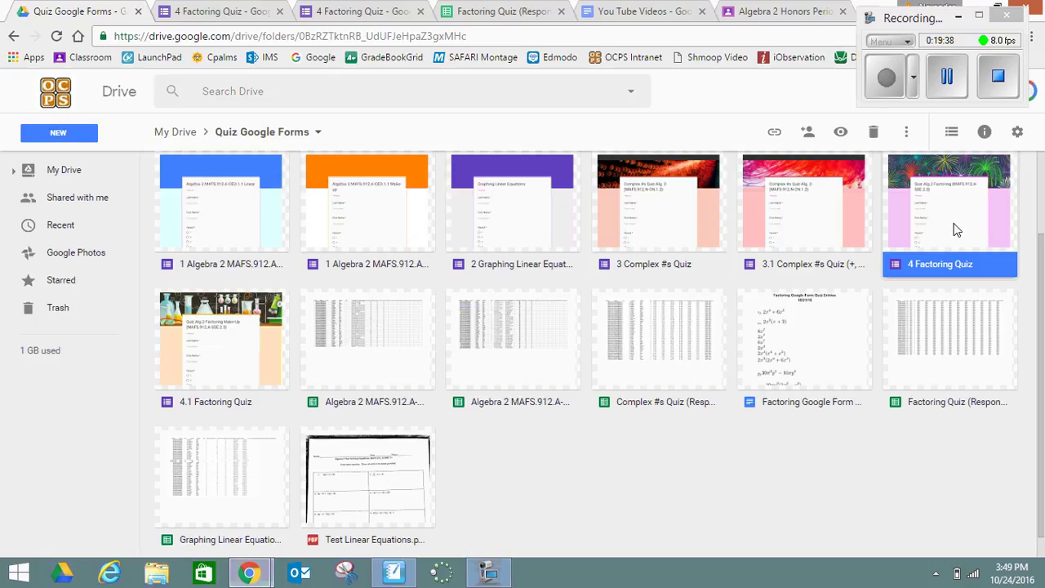
{"action": "right_click", "coordinate": [957, 230]}
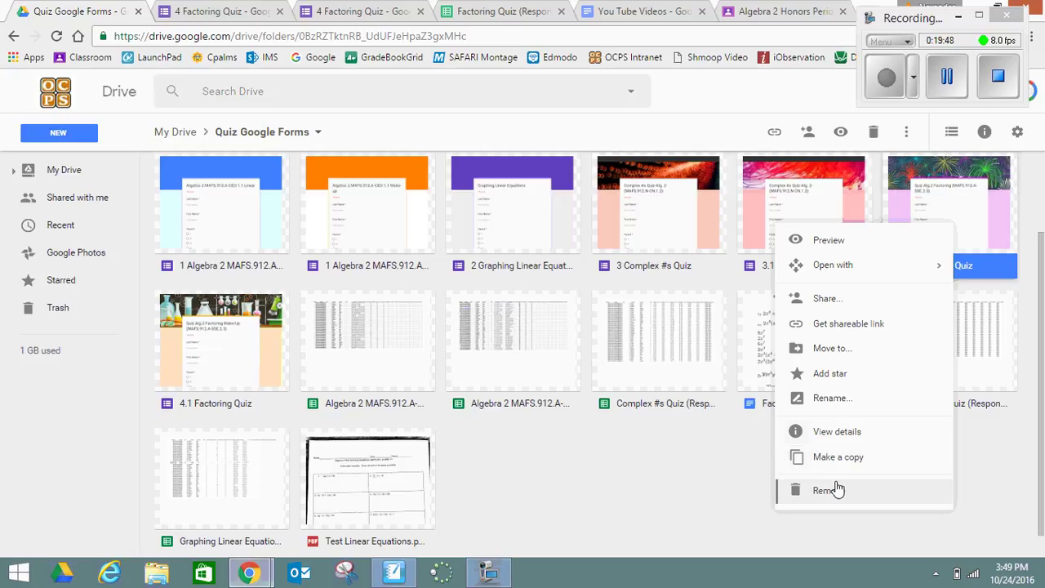
{"action": "left_click", "coordinate": [842, 327]}
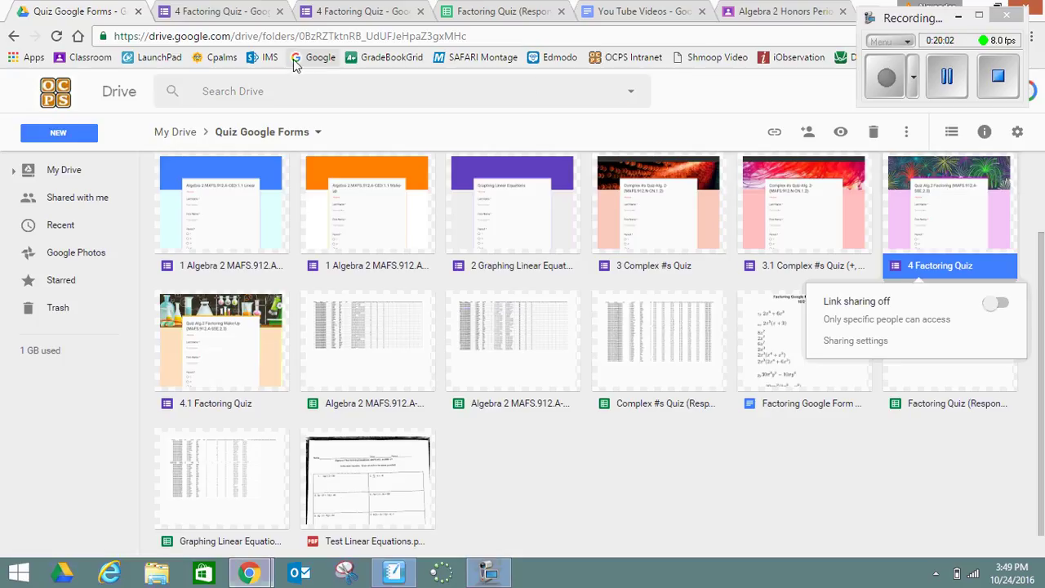
Return to Google Classroom, attach the copied quiz link to the Factoring Quiz assignment, and assign it to the class.
{"action": "left_click", "coordinate": [218, 15]}
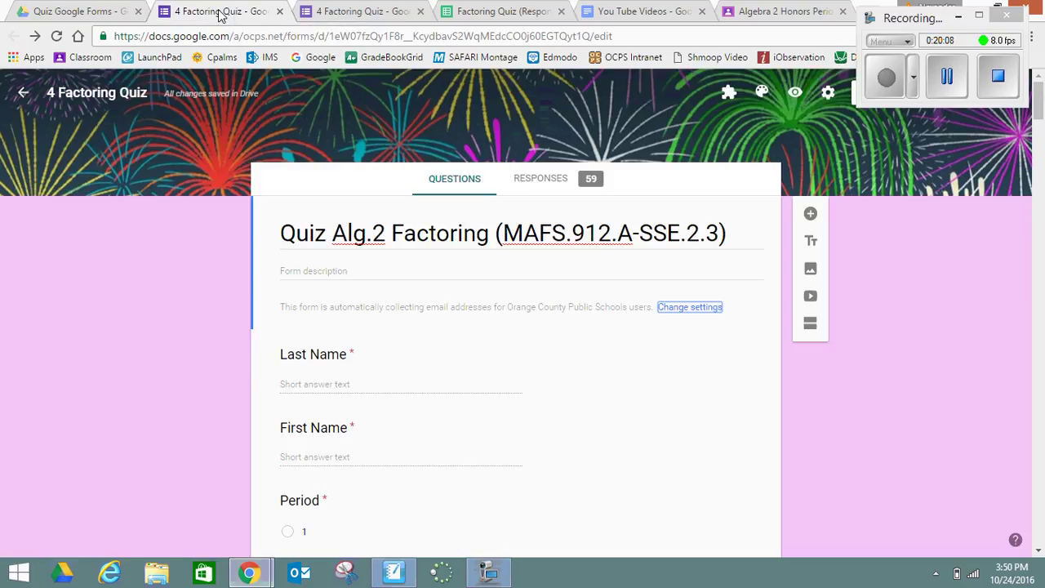
{"action": "left_click", "coordinate": [353, 13]}
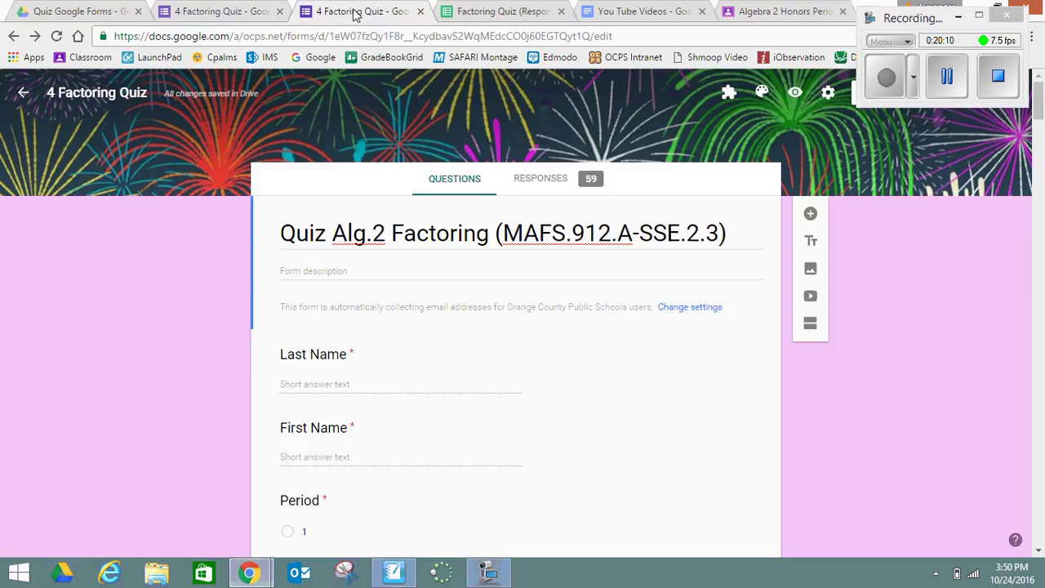
{"action": "left_click", "coordinate": [774, 13]}
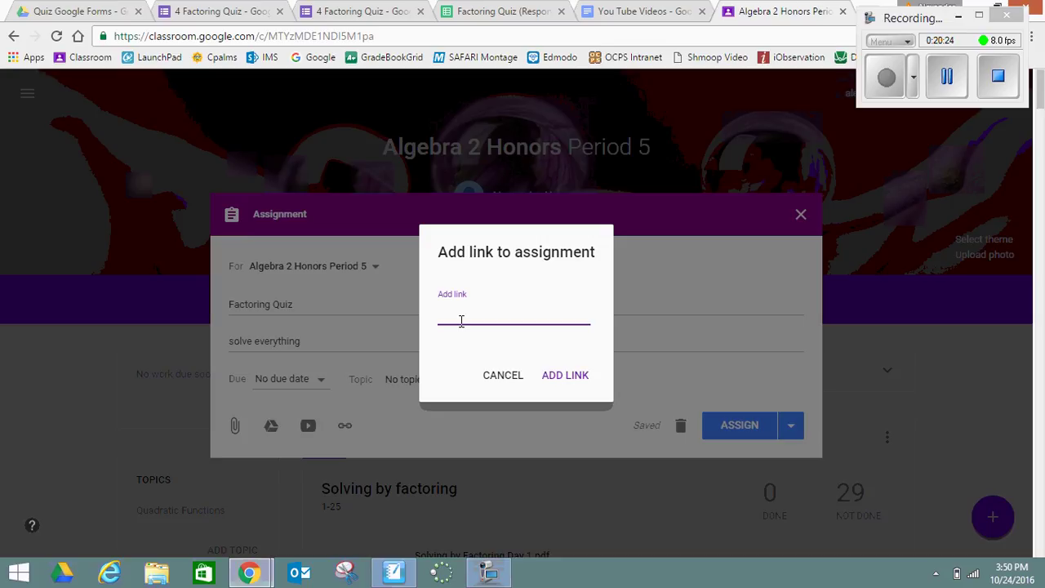
{"action": "key", "text": "ctrl+v"}
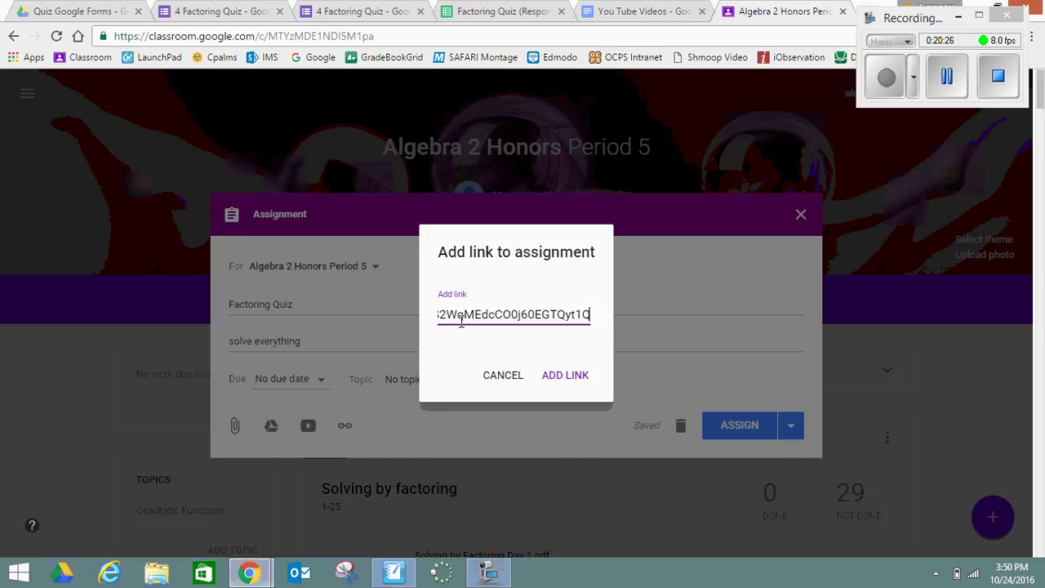
{"action": "left_click", "coordinate": [567, 382]}
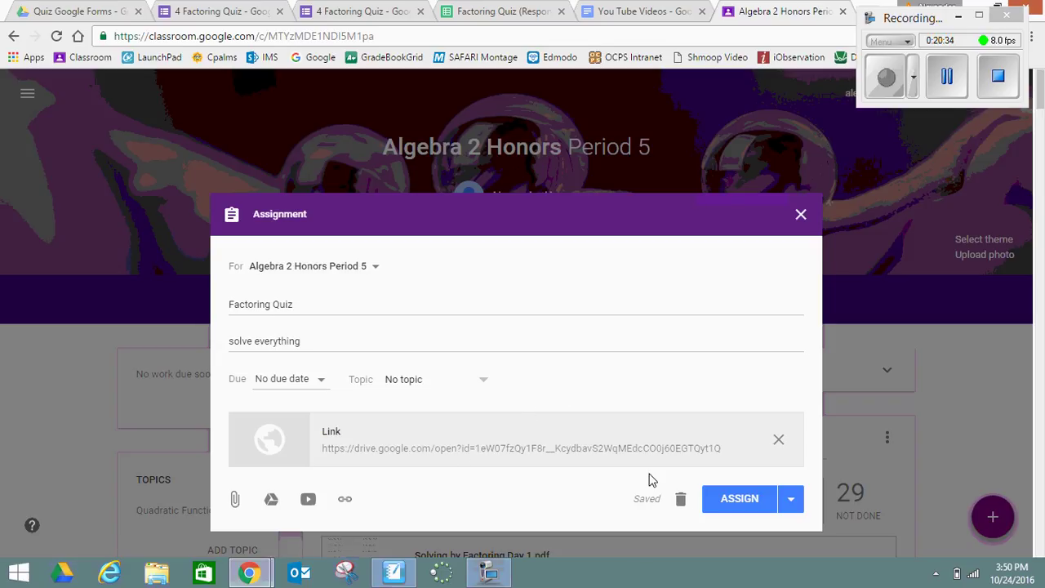
{"action": "left_click", "coordinate": [731, 500]}
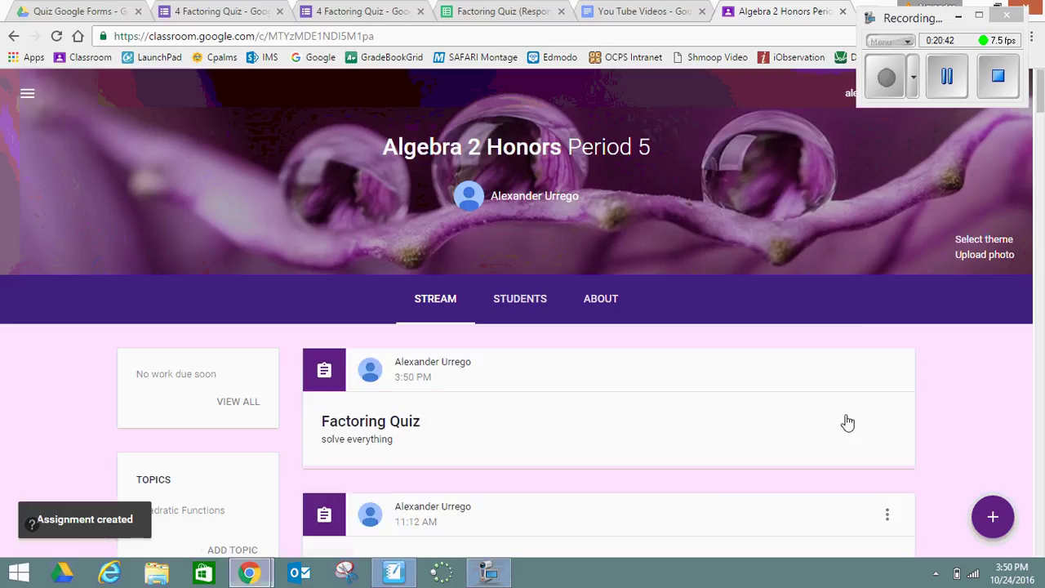
Open the quiz form attached to the posted Factoring Quiz assignment to check it.
{"action": "scroll", "coordinate": [753, 437], "scroll_direction": "down", "scroll_amount": 1}
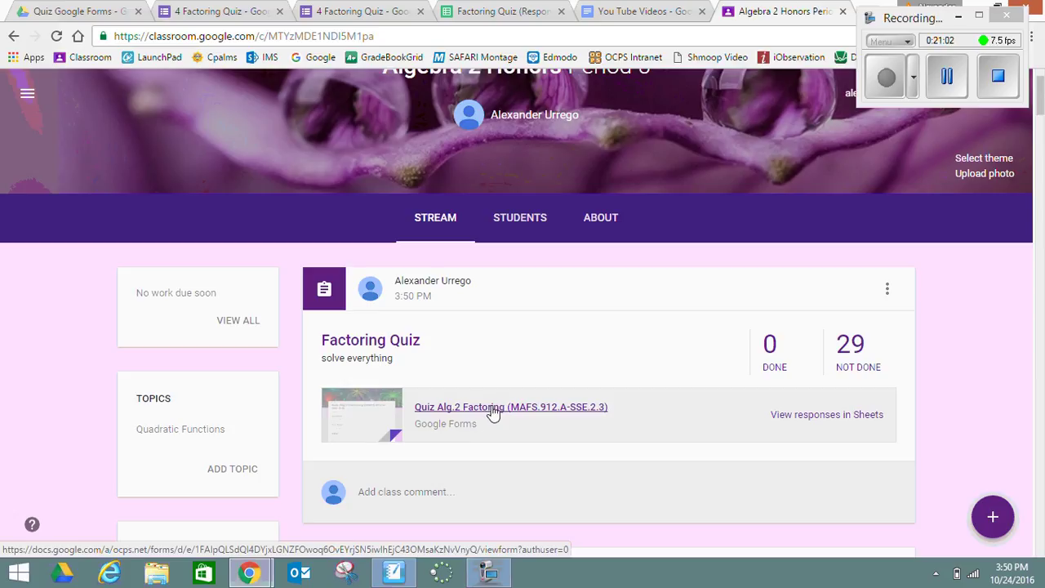
{"action": "left_click", "coordinate": [492, 409]}
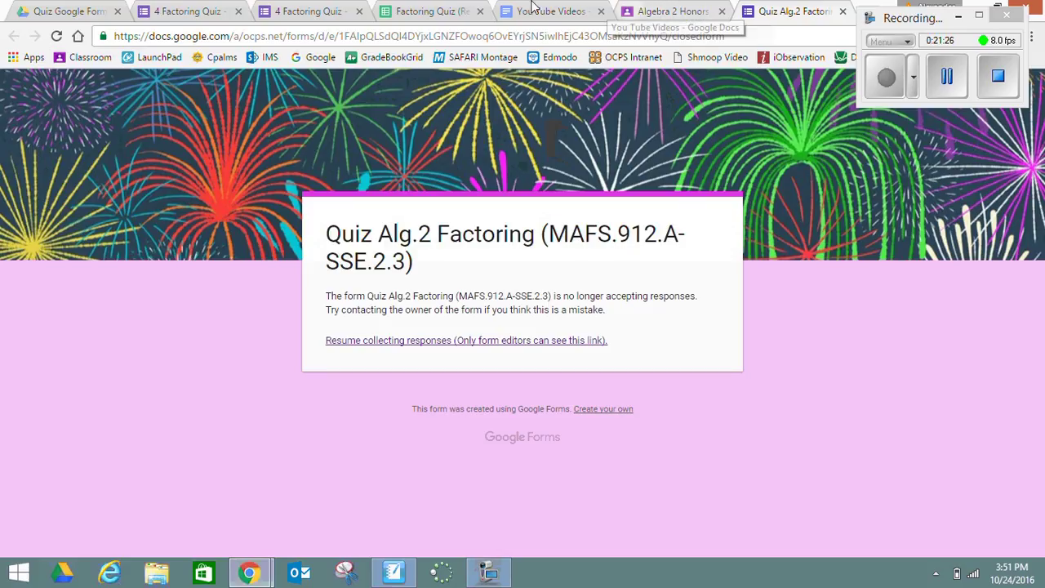
Return to My Drive in Google Drive and create a new blank Google Form.
{"action": "left_click", "coordinate": [211, 11]}
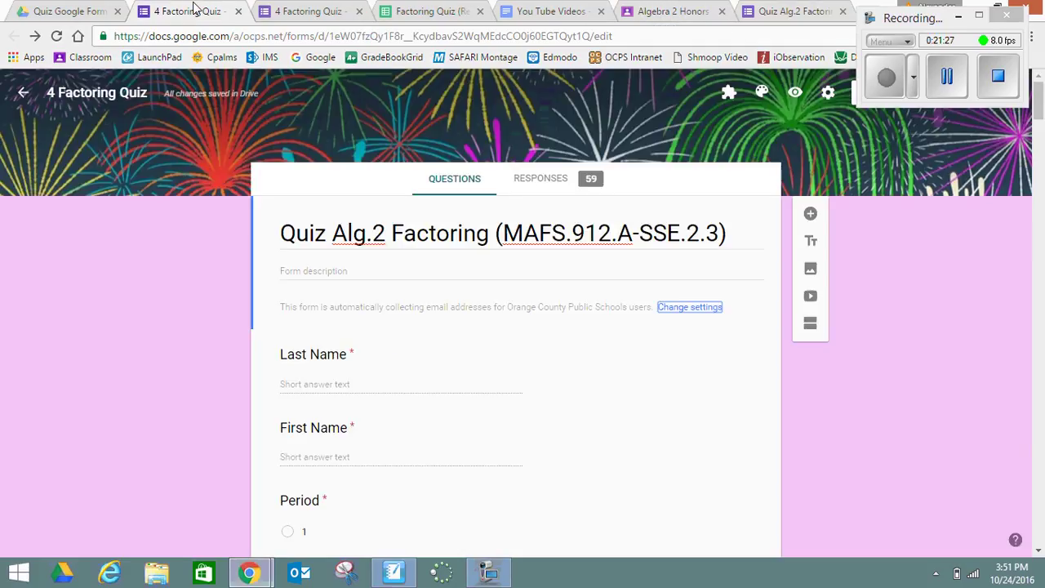
{"action": "left_click", "coordinate": [296, 15]}
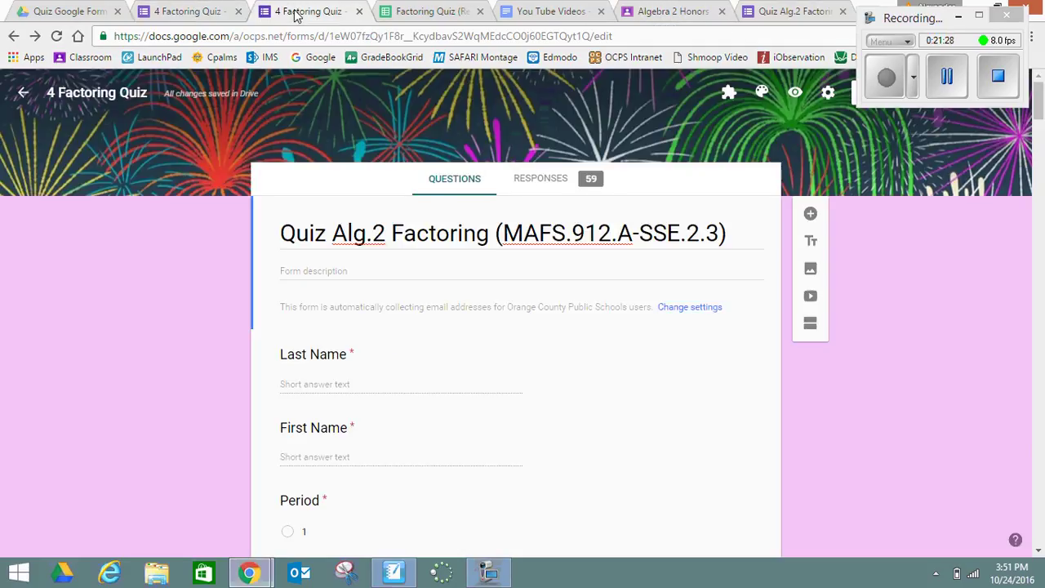
{"action": "left_click", "coordinate": [72, 12]}
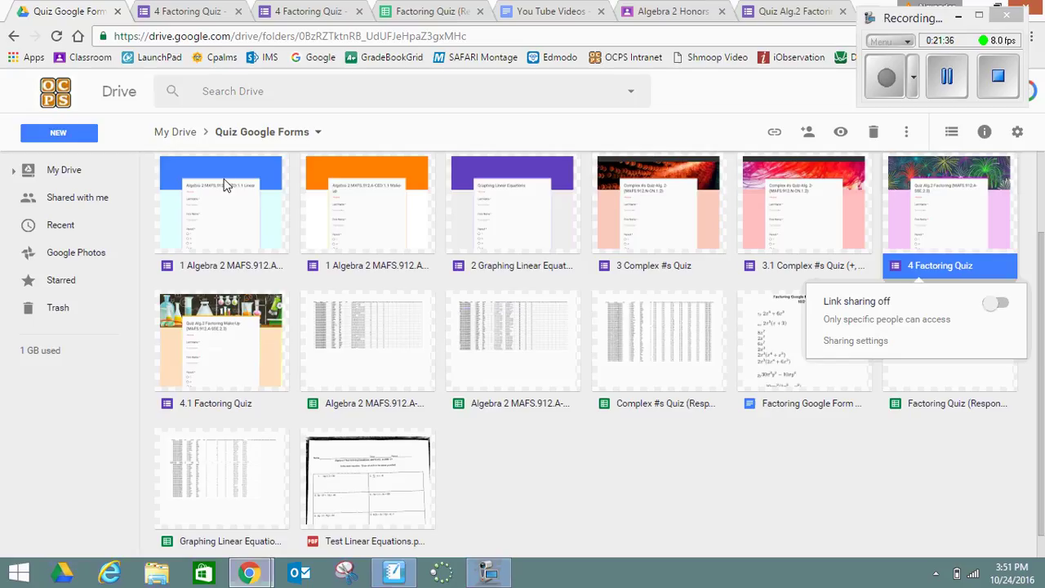
{"action": "left_click", "coordinate": [184, 135]}
{"action": "left_click", "coordinate": [947, 82]}
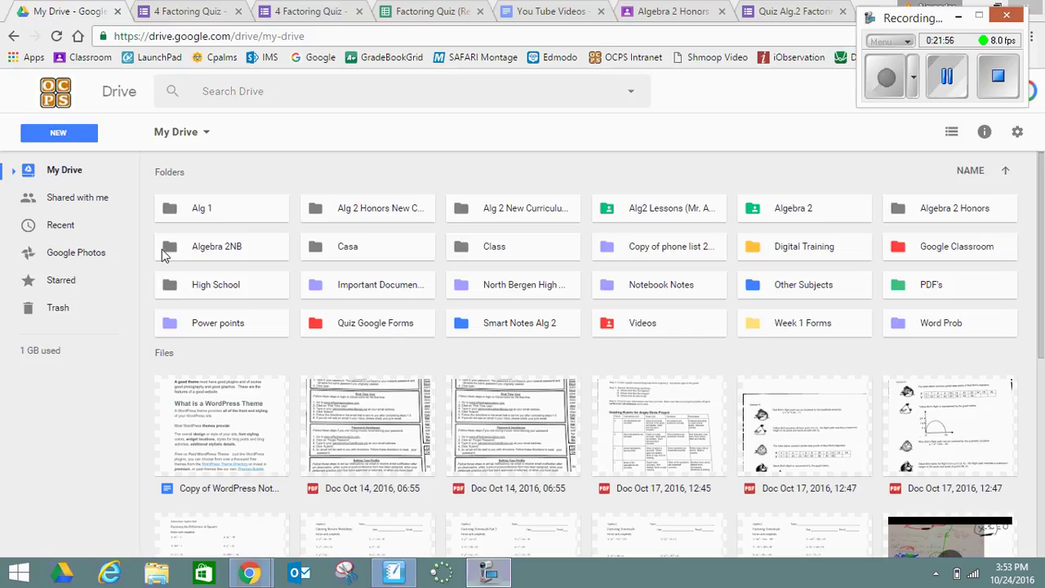
{"action": "mouse_move", "coordinate": [57, 343]}
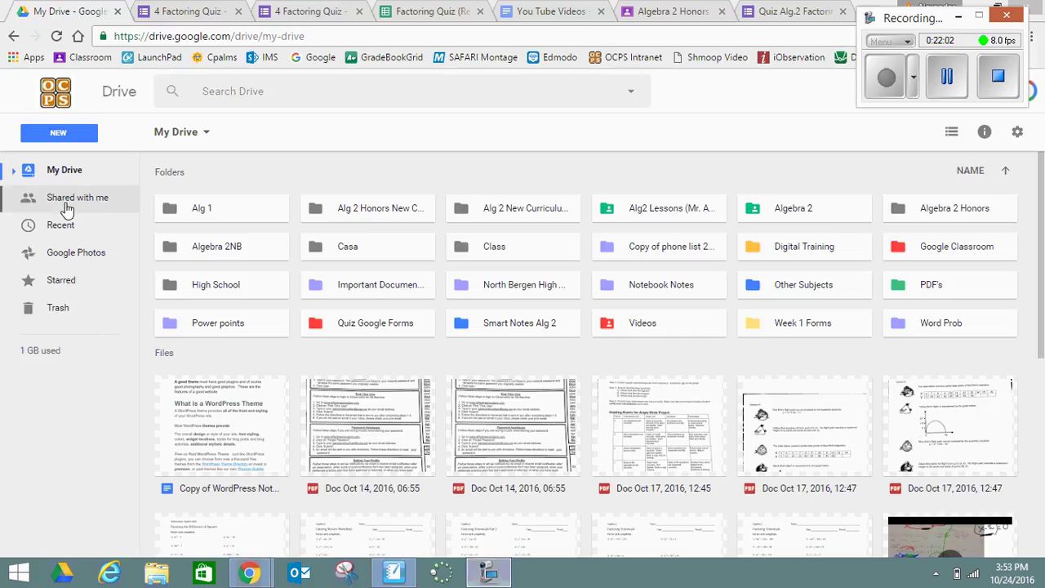
{"action": "left_click", "coordinate": [61, 133]}
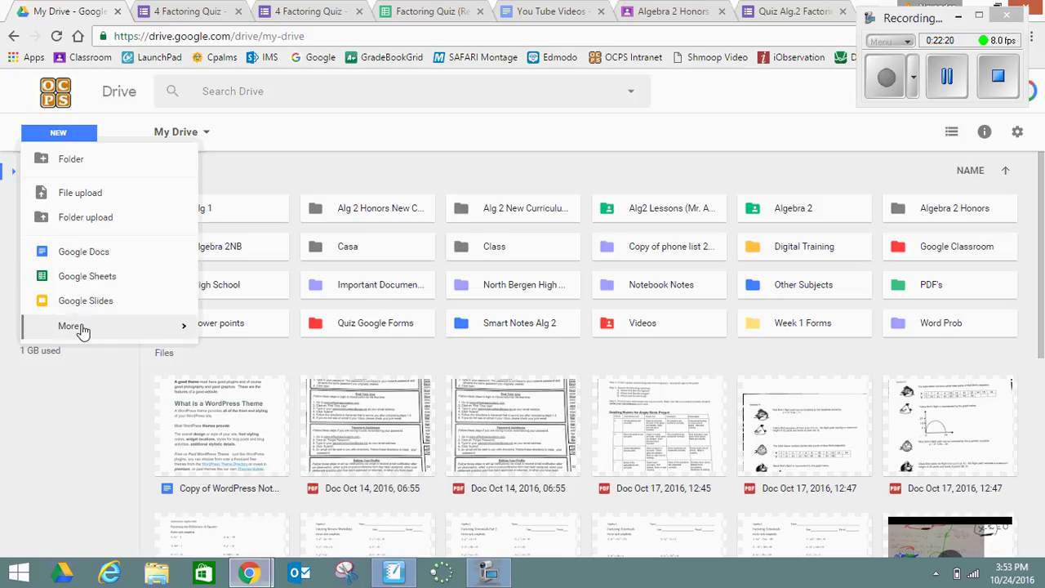
{"action": "mouse_move", "coordinate": [83, 329]}
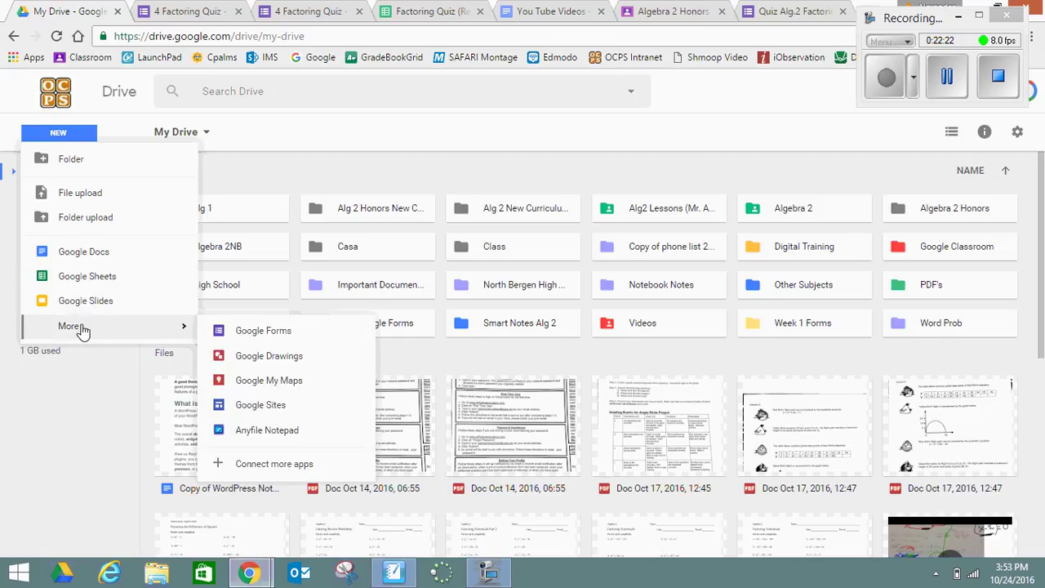
{"action": "left_click", "coordinate": [247, 338]}
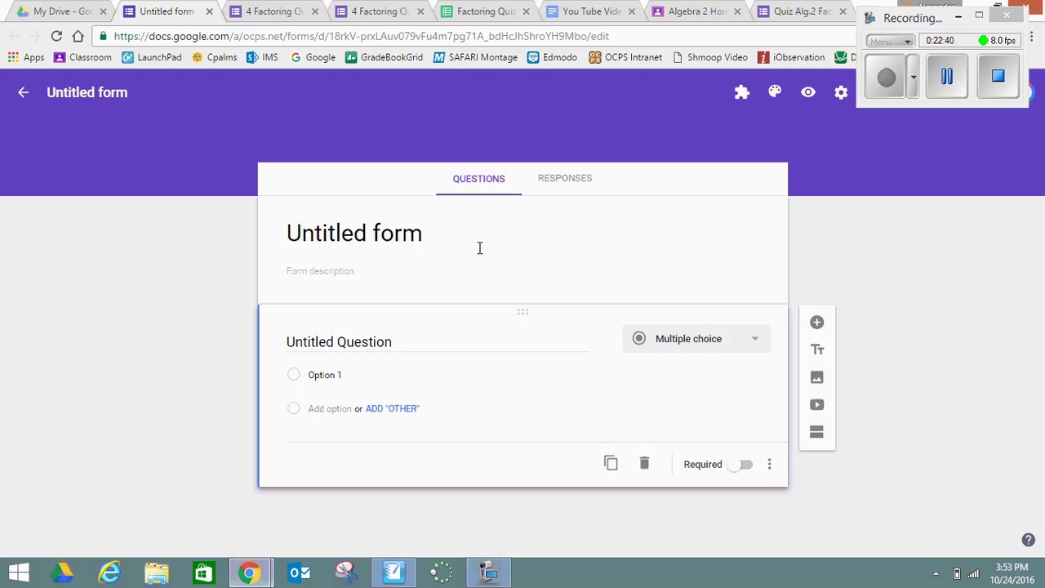
Title the new form "Quiz" and leave its description empty.
{"action": "left_click", "coordinate": [386, 236]}
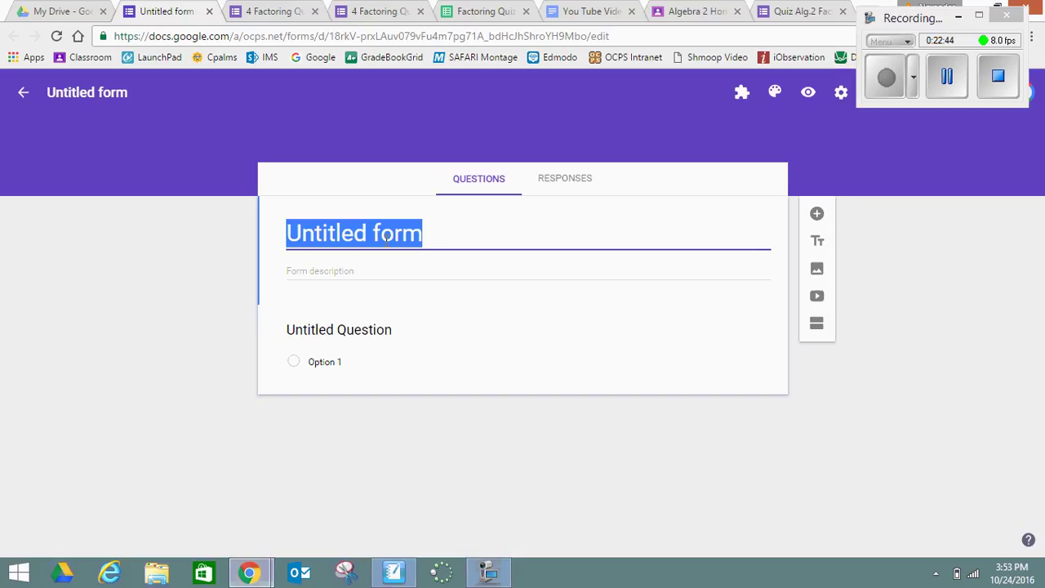
{"action": "type", "text": "Quiz"}
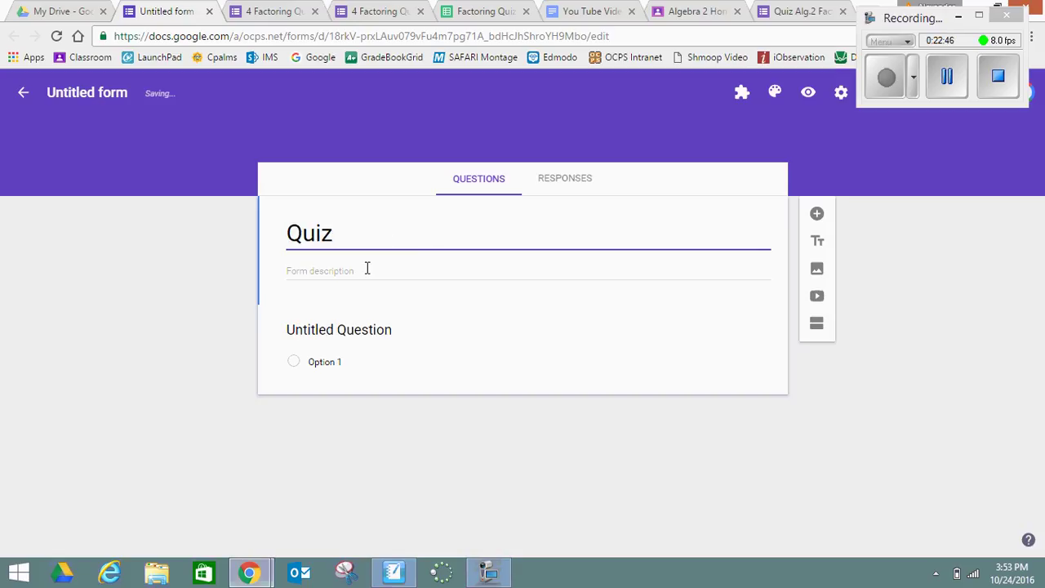
{"action": "left_click", "coordinate": [357, 271]}
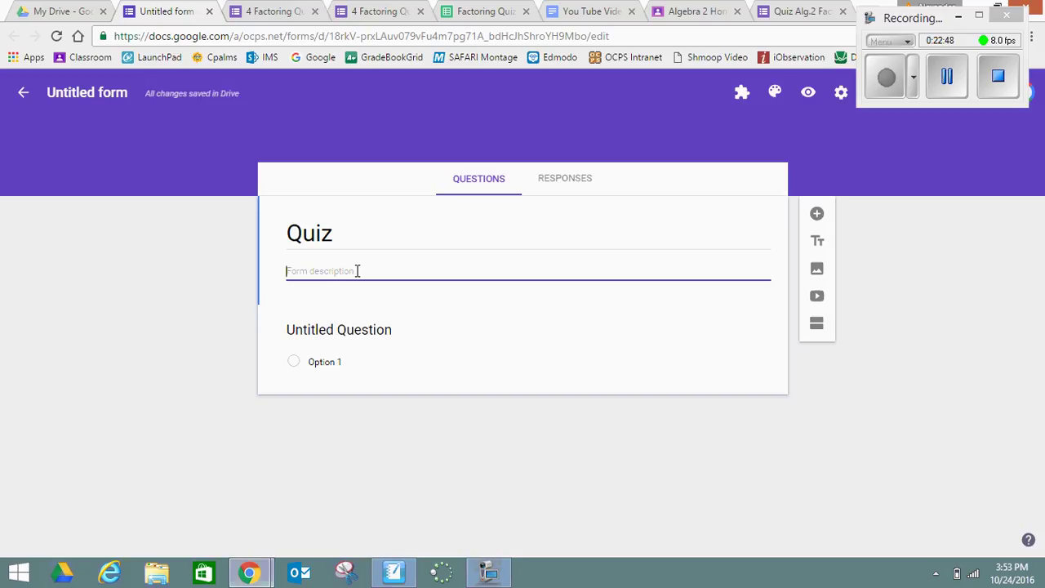
Enter "Simplify (2 + 3i) + (4 - 7i)" as the text of the first question.
{"action": "left_click", "coordinate": [352, 332]}
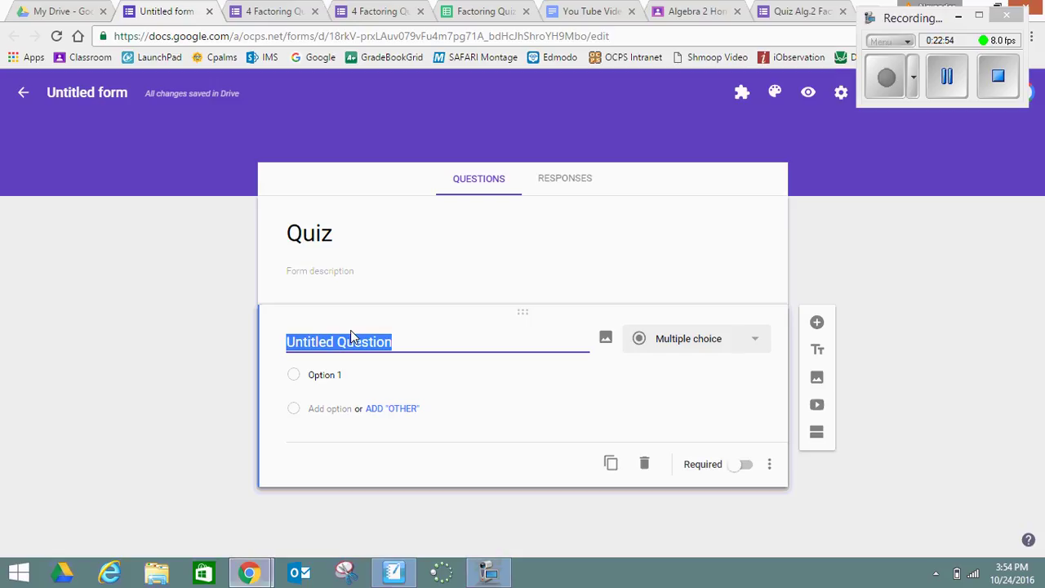
{"action": "type", "text": "Simplify"}
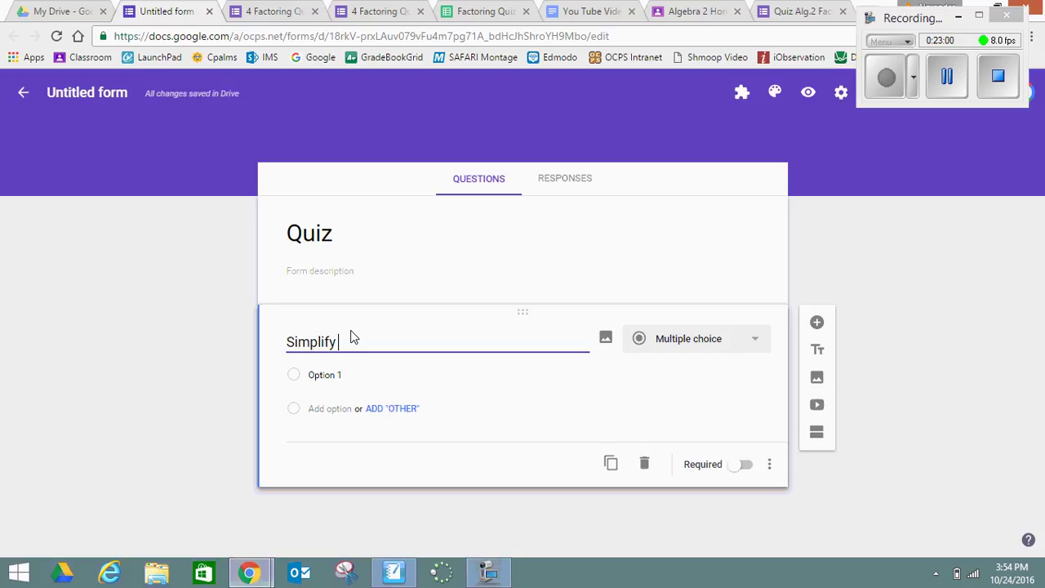
{"action": "type", "text": " (2 + 3i)"}
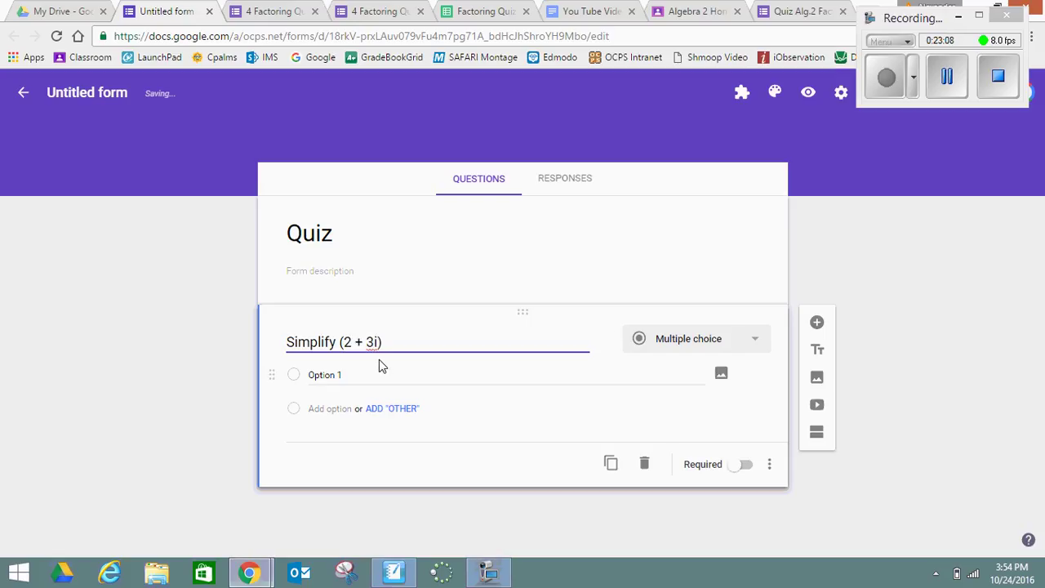
{"action": "type", "text": " _"}
{"action": "key", "text": "BackSpace"}
{"action": "key", "text": "BackSpace"}
{"action": "type", "text": "+ (4 _"}
{"action": "key", "text": "BackSpace"}
{"action": "type", "text": "- 7i)"}
Replace the word "Simplify" at the start of the question with "Add:".
{"action": "left_click", "coordinate": [338, 343]}
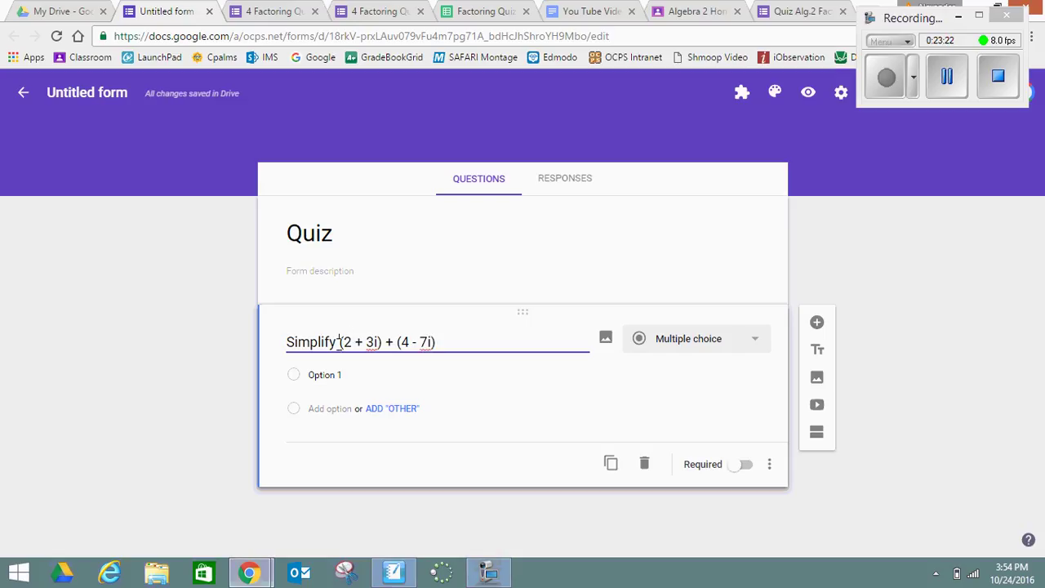
{"action": "key", "text": "BackSpace"}
{"action": "key", "text": "BackSpace"}
{"action": "key", "text": "BackSpace"}
{"action": "key", "text": "BackSpace"}
{"action": "key", "text": "BackSpace"}
{"action": "key", "text": "BackSpace"}
{"action": "key", "text": "BackSpace"}
{"action": "key", "text": "BackSpace"}
{"action": "key", "text": "BackSpace"}
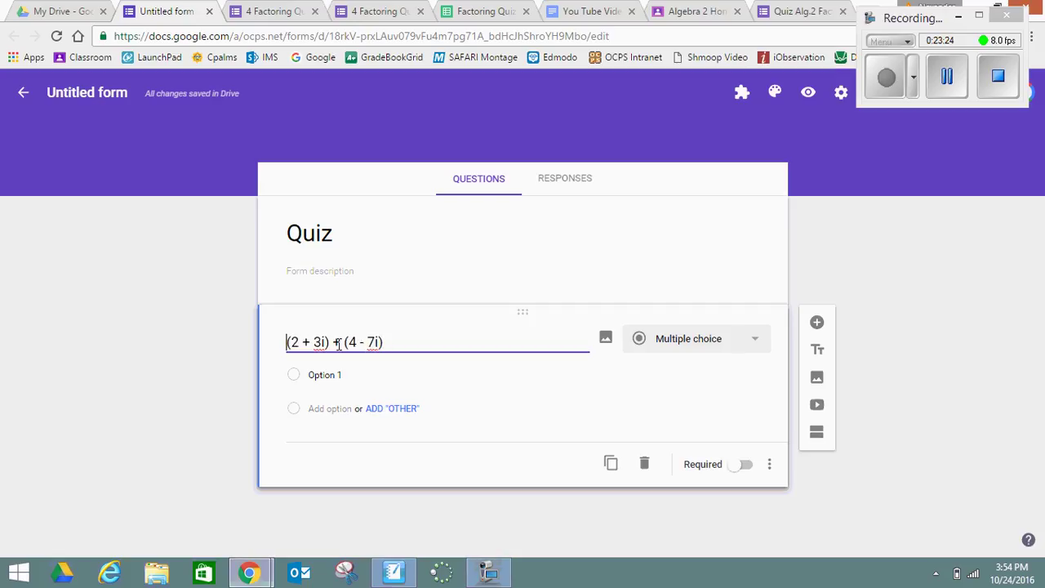
{"action": "type", "text": "Add"}
{"action": "key", "text": "BackSpace"}
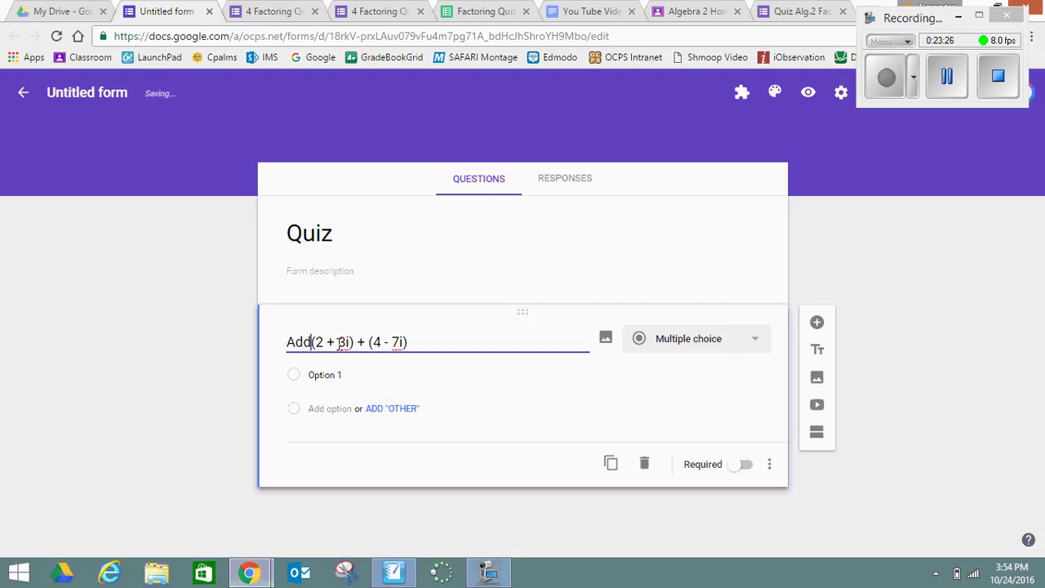
{"action": "type", "text": ":"}
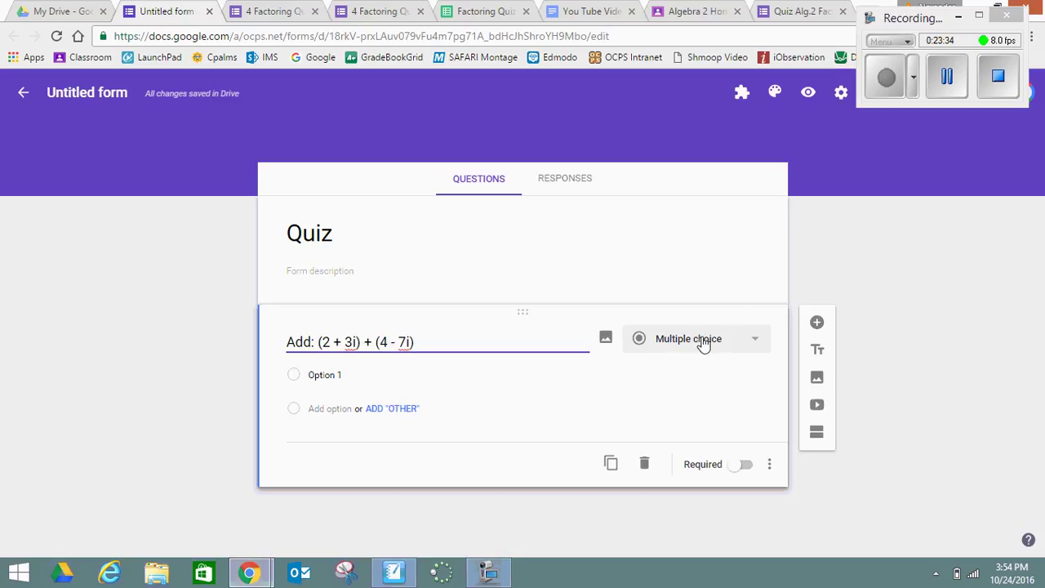
Look through the available question types, keep Multiple choice, and view the options for inserting an image into the question.
{"action": "left_click", "coordinate": [757, 344]}
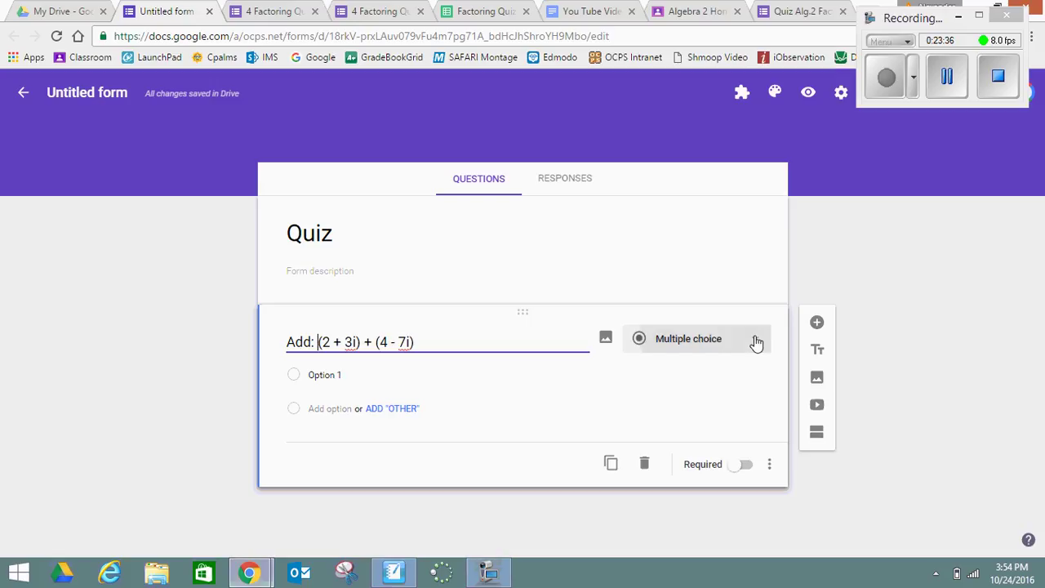
{"action": "left_click", "coordinate": [896, 268]}
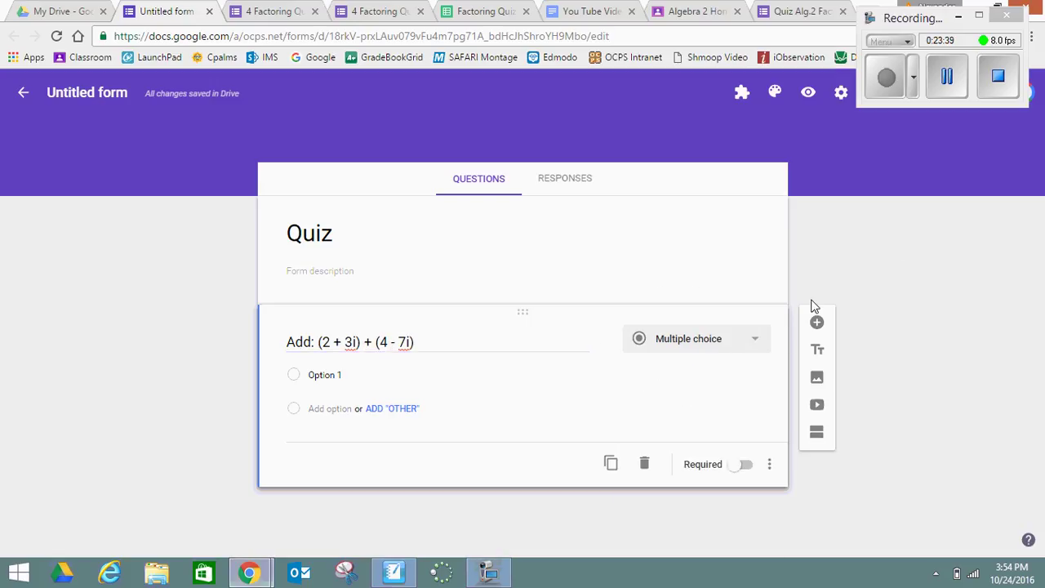
{"action": "left_click", "coordinate": [755, 343]}
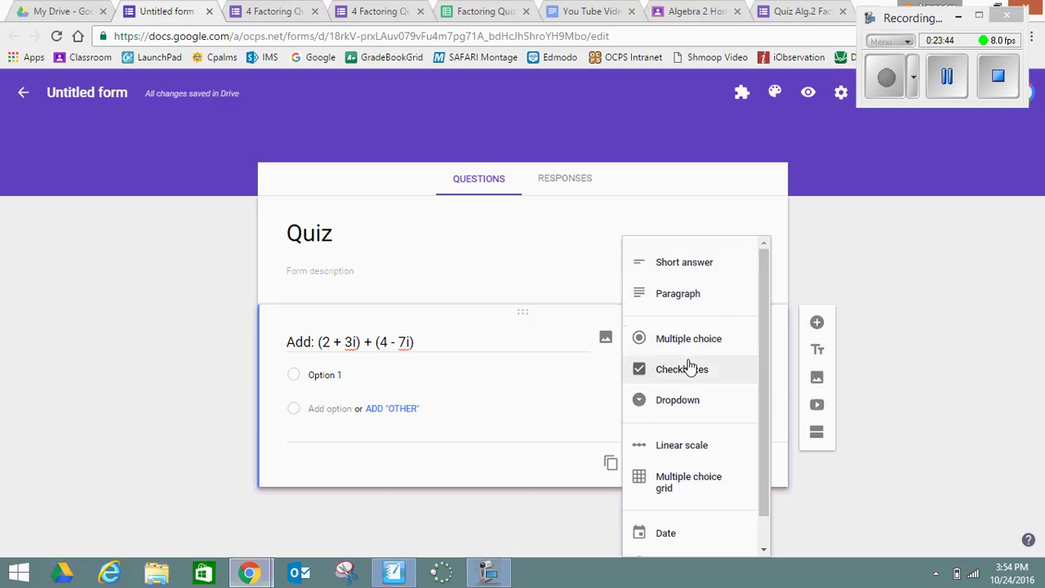
{"action": "scroll", "coordinate": [683, 439], "scroll_direction": "down", "scroll_amount": 1}
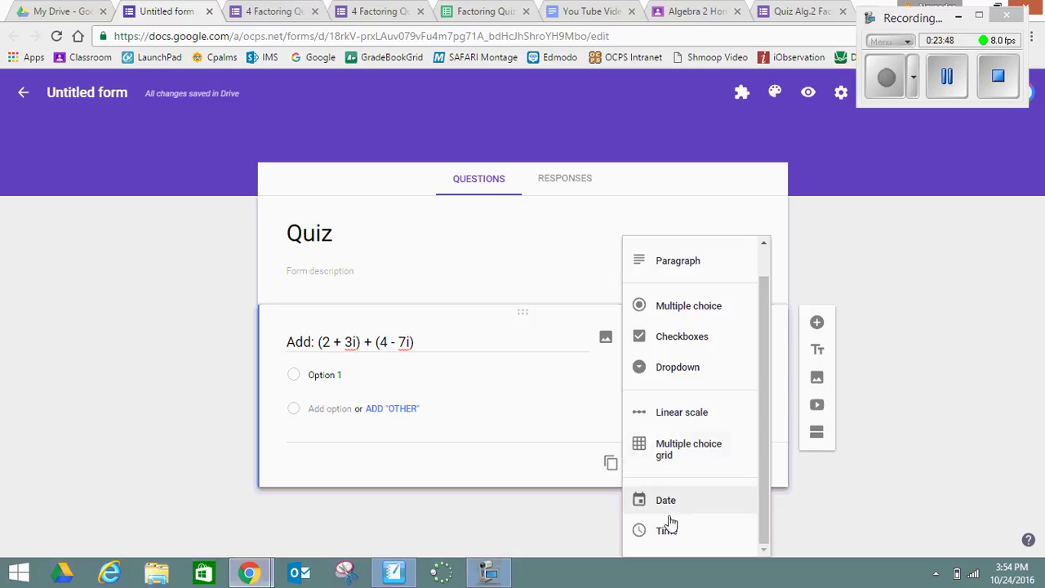
{"action": "left_click", "coordinate": [684, 311]}
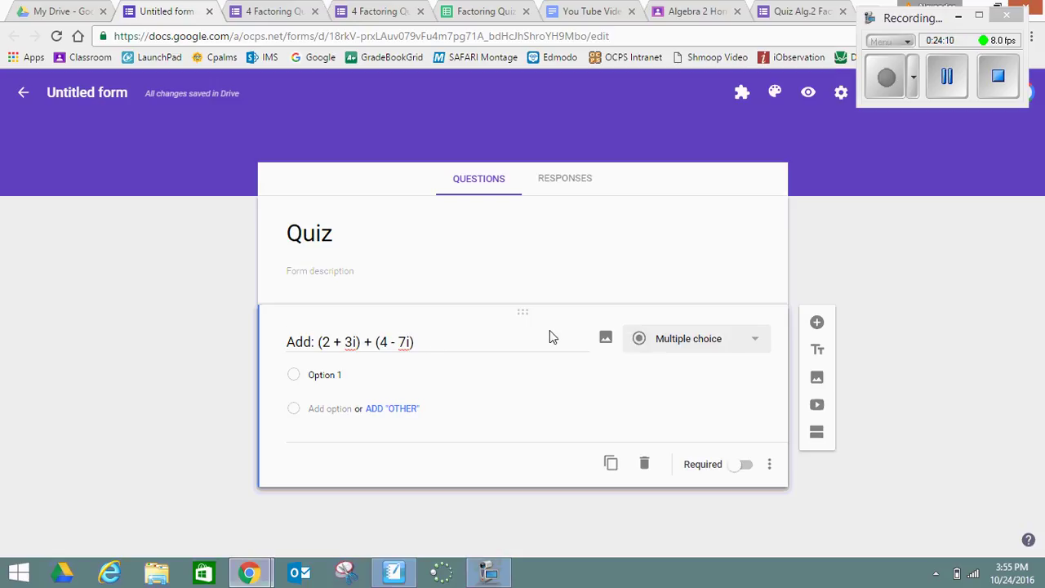
{"action": "left_click", "coordinate": [606, 340]}
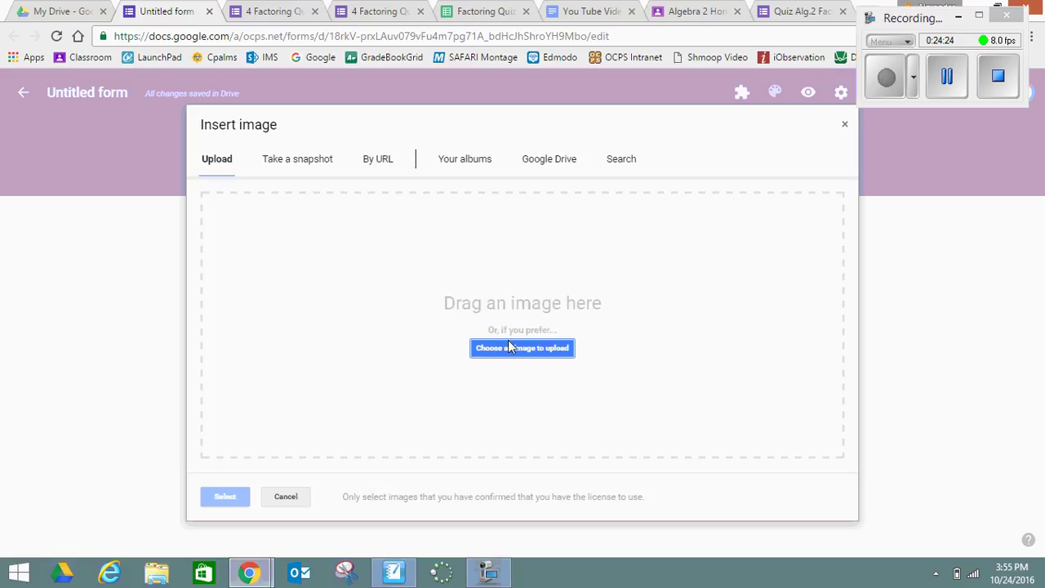
{"action": "left_click", "coordinate": [286, 497]}
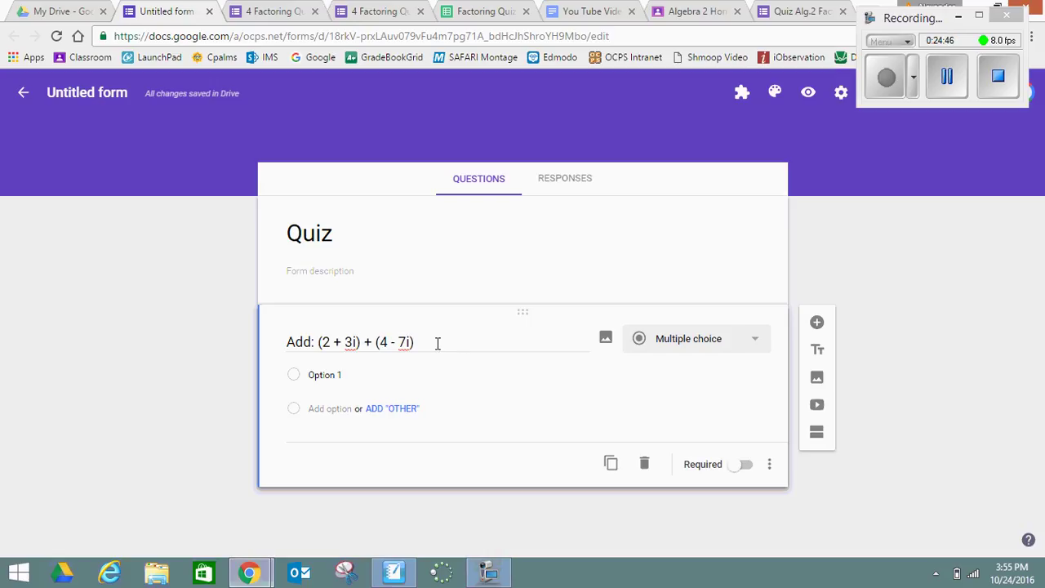
Enter "(6 -4i)" as the first answer choice of the question.
{"action": "left_click", "coordinate": [324, 377]}
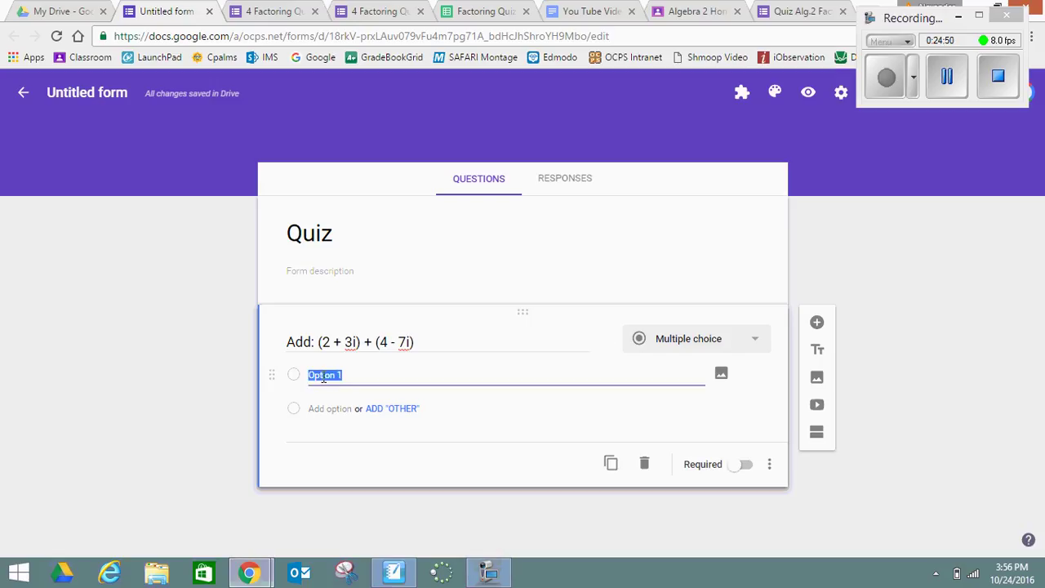
{"action": "type", "text": "(6"}
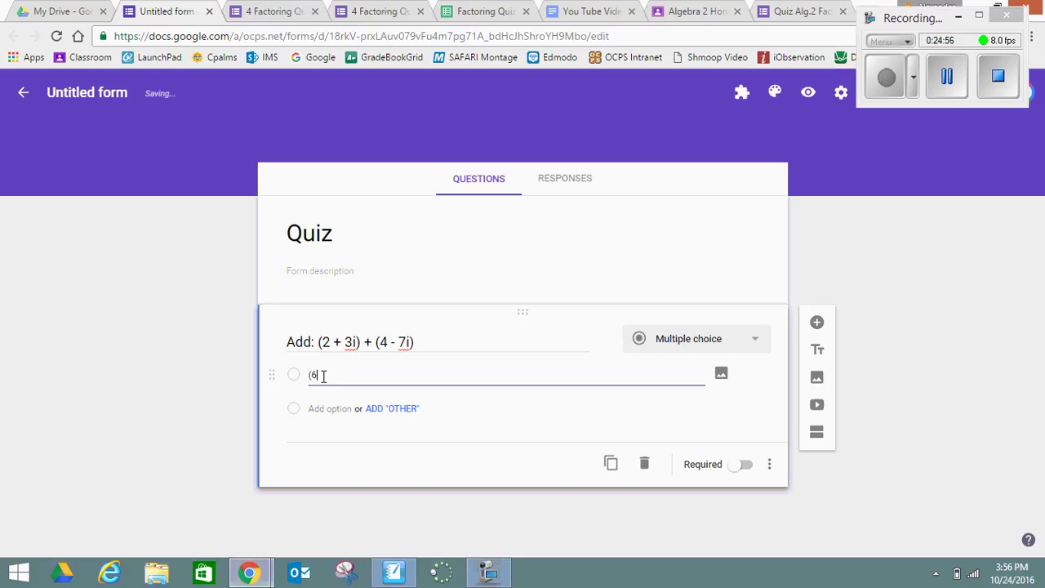
{"action": "type", "text": " +"}
{"action": "key", "text": "BackSpace"}
{"action": "key", "text": "BackSpace"}
{"action": "type", "text": "-"}
{"action": "type", "text": " 10"}
{"action": "key", "text": "BackSpace"}
{"action": "key", "text": "BackSpace"}
{"action": "type", "text": "4i)"}
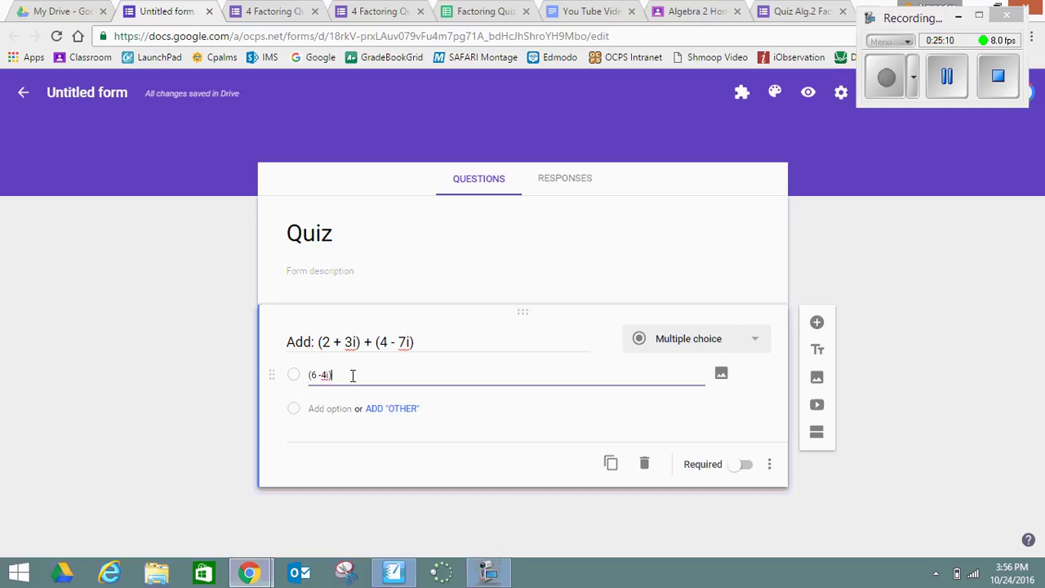
Add "(6 -11i)" and "(8-21i)" as the second and third answer choices, and append a fourth option.
{"action": "left_click", "coordinate": [343, 410]}
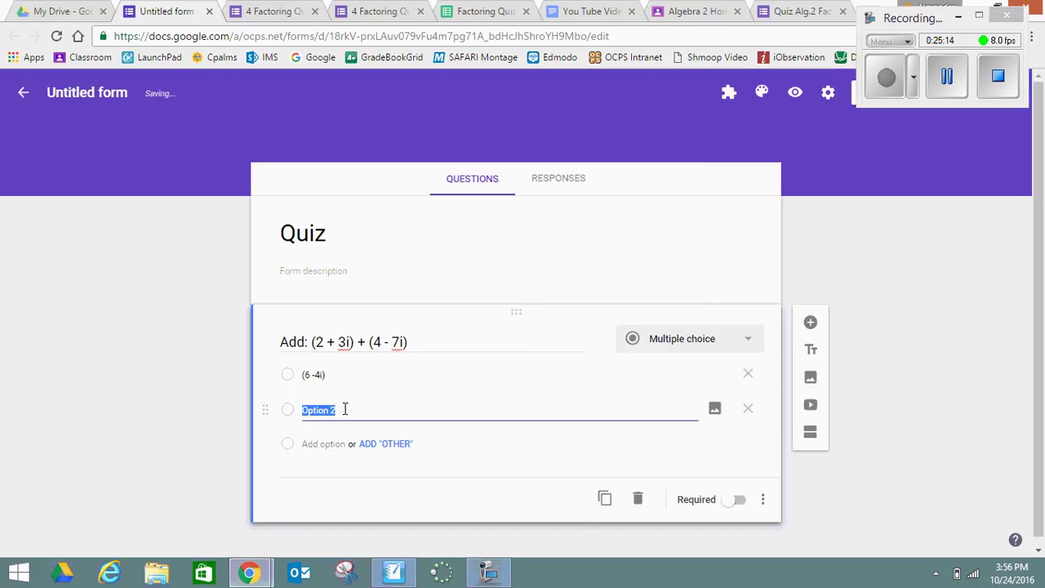
{"action": "type", "text": "(6"}
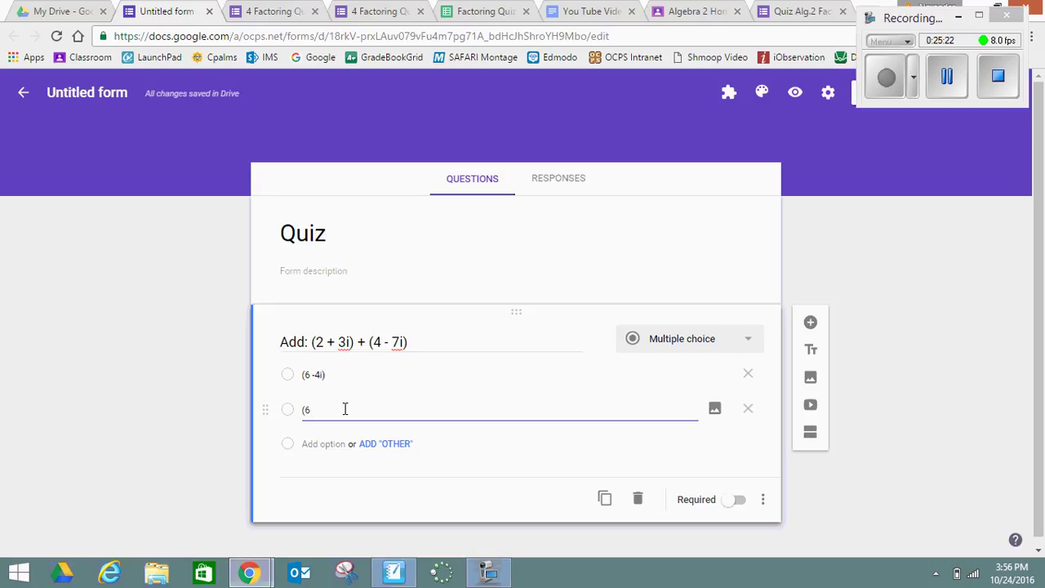
{"action": "type", "text": "-11i)"}
{"action": "left_click", "coordinate": [324, 445]}
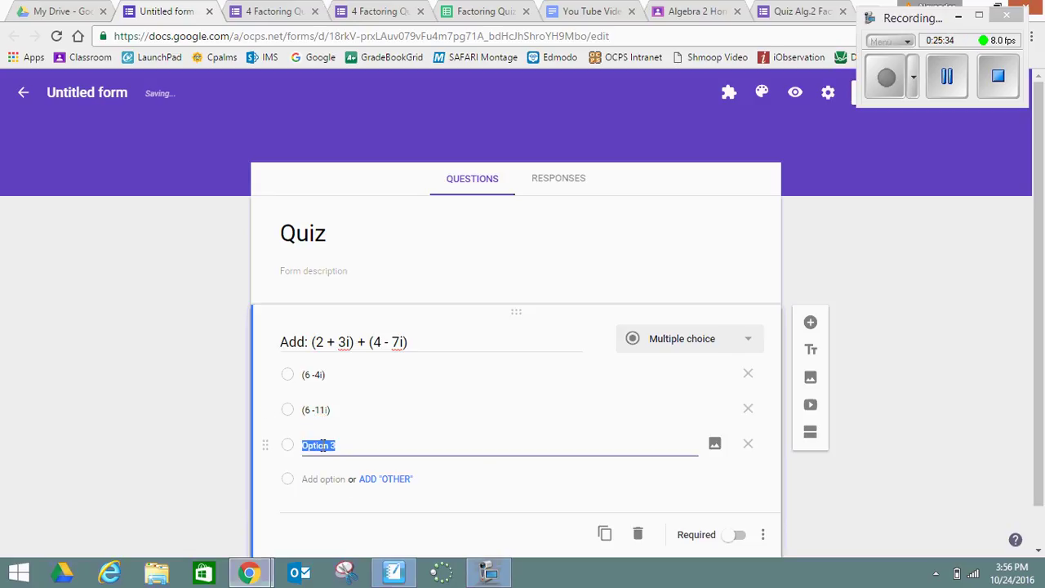
{"action": "type", "text": "("}
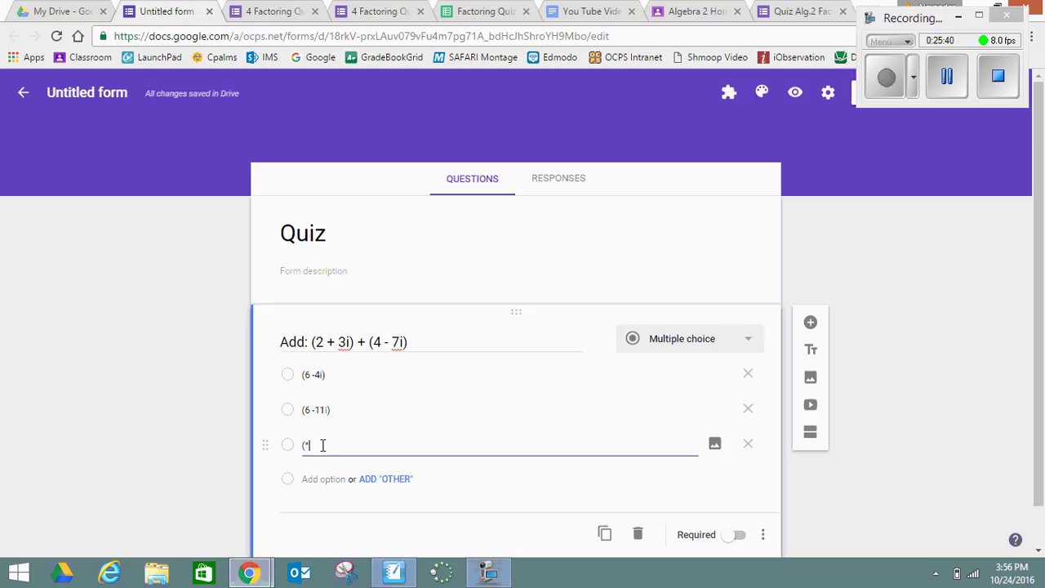
{"action": "type", "text": "8-2i"}
{"action": "left_click", "coordinate": [323, 484]}
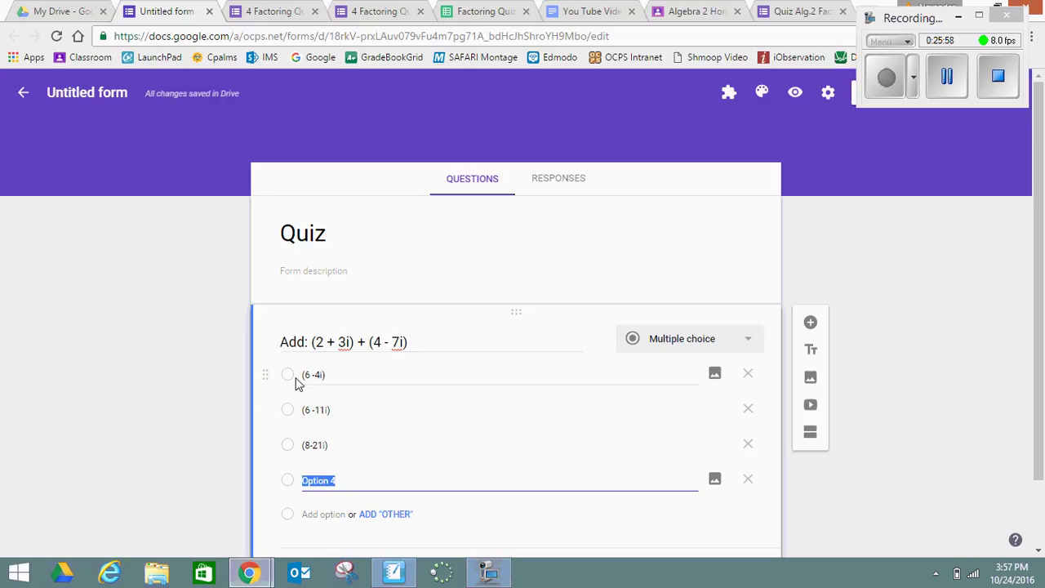
Add a new blank question and move it above the complex-number addition question.
{"action": "scroll", "coordinate": [416, 376], "scroll_direction": "down", "scroll_amount": 1}
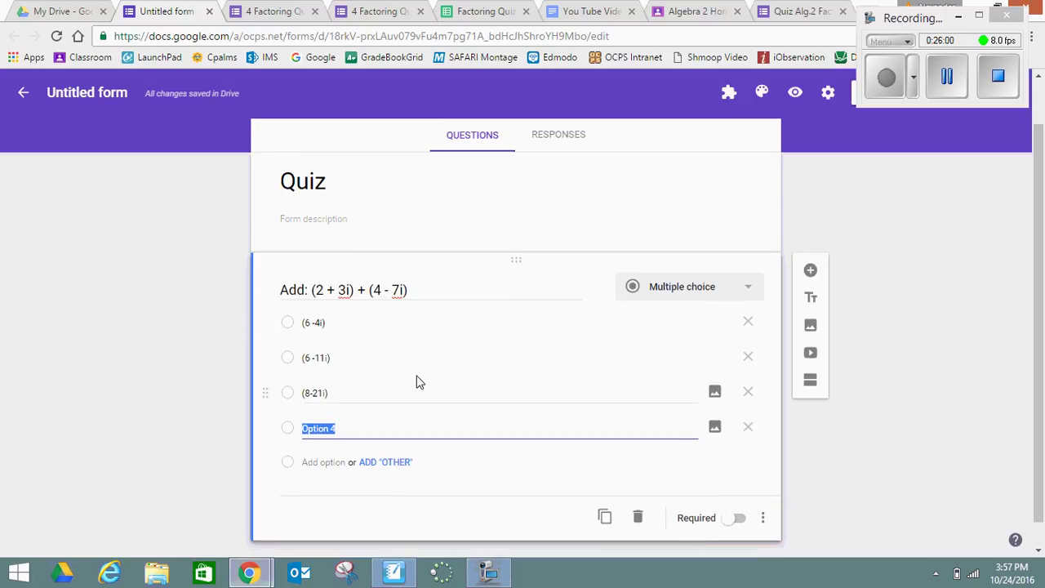
{"action": "scroll", "coordinate": [417, 382], "scroll_direction": "down", "scroll_amount": 1}
{"action": "scroll", "coordinate": [417, 380], "scroll_direction": "up", "scroll_amount": 2}
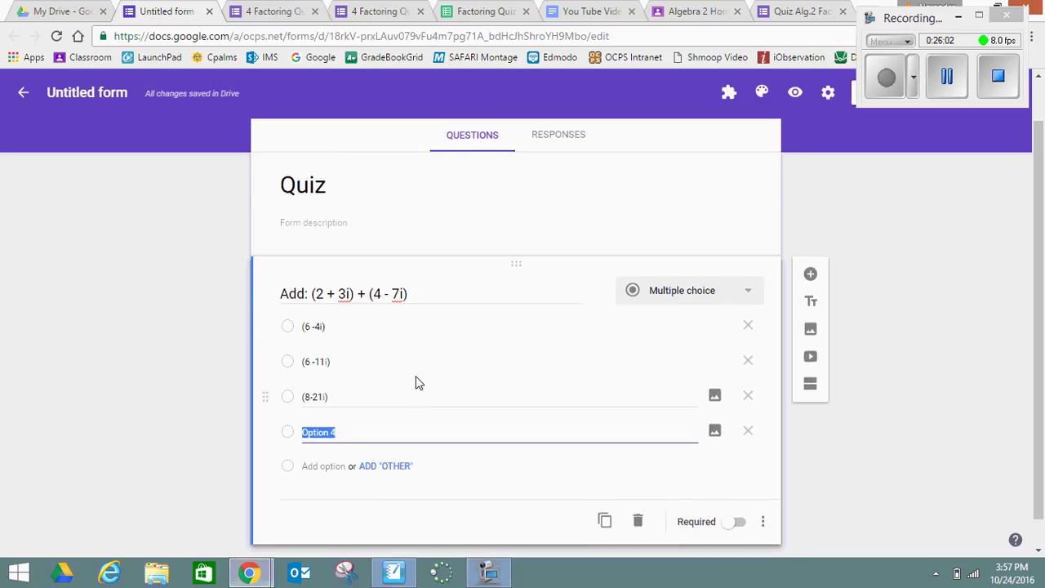
{"action": "scroll", "coordinate": [418, 380], "scroll_direction": "down", "scroll_amount": 1}
{"action": "scroll", "coordinate": [416, 381], "scroll_direction": "up", "scroll_amount": 1}
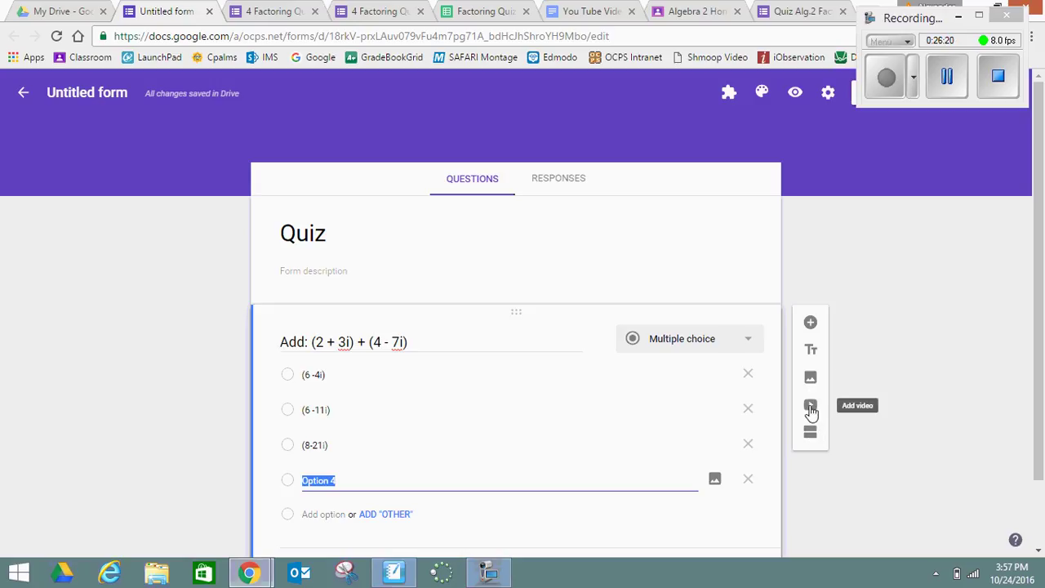
{"action": "left_click", "coordinate": [811, 325]}
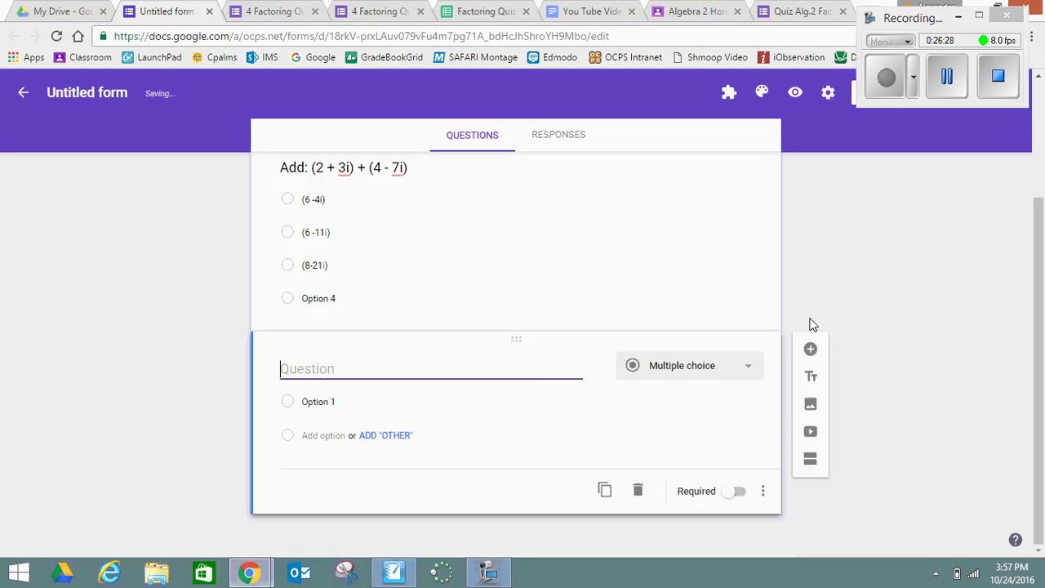
{"action": "scroll", "coordinate": [623, 242], "scroll_direction": "up", "scroll_amount": 2}
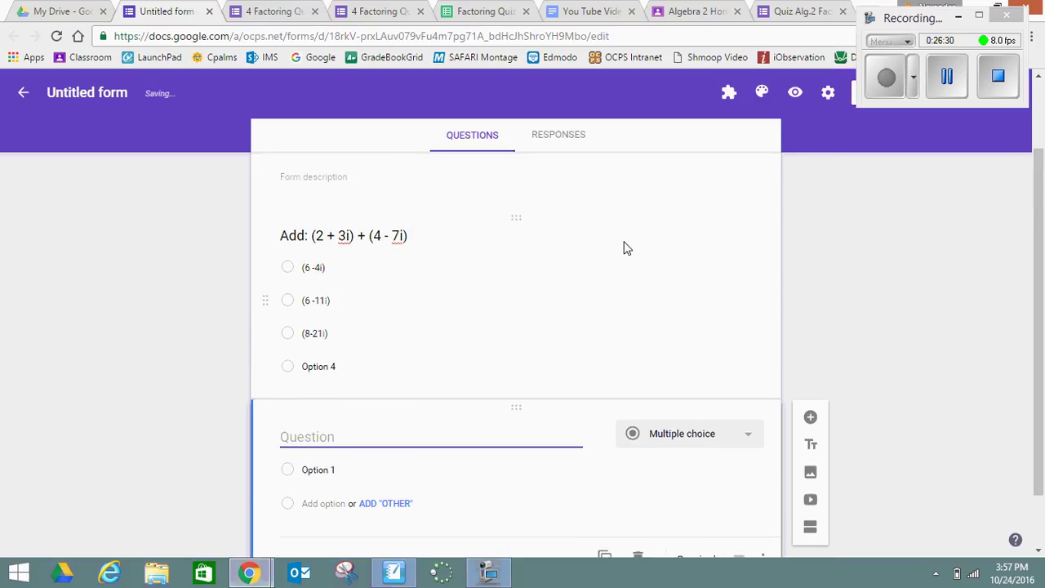
{"action": "scroll", "coordinate": [624, 241], "scroll_direction": "up", "scroll_amount": 1}
{"action": "scroll", "coordinate": [626, 243], "scroll_direction": "down", "scroll_amount": 1}
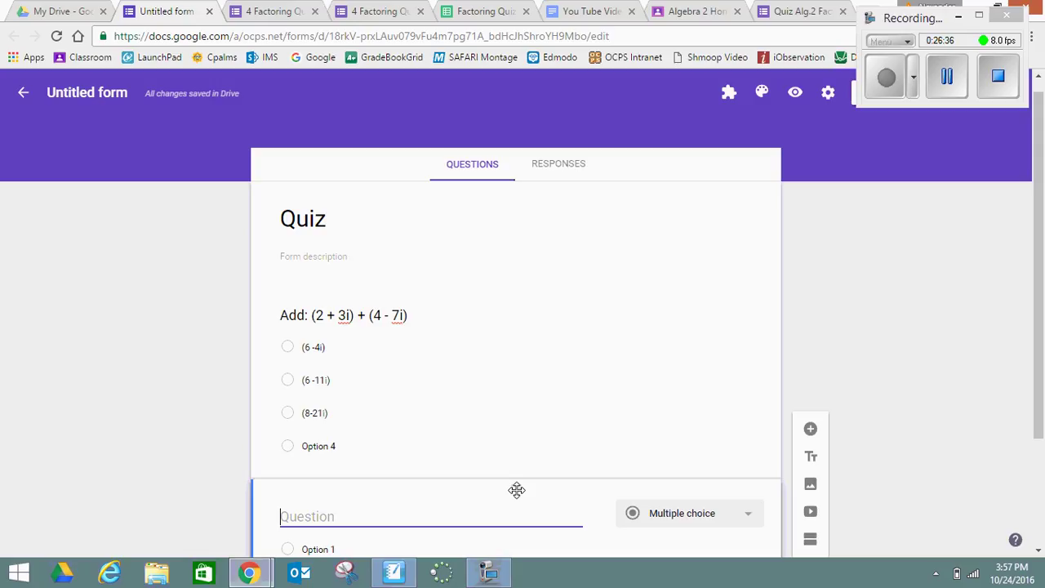
{"action": "left_click_drag", "start_coordinate": [517, 490], "coordinate": [496, 292]}
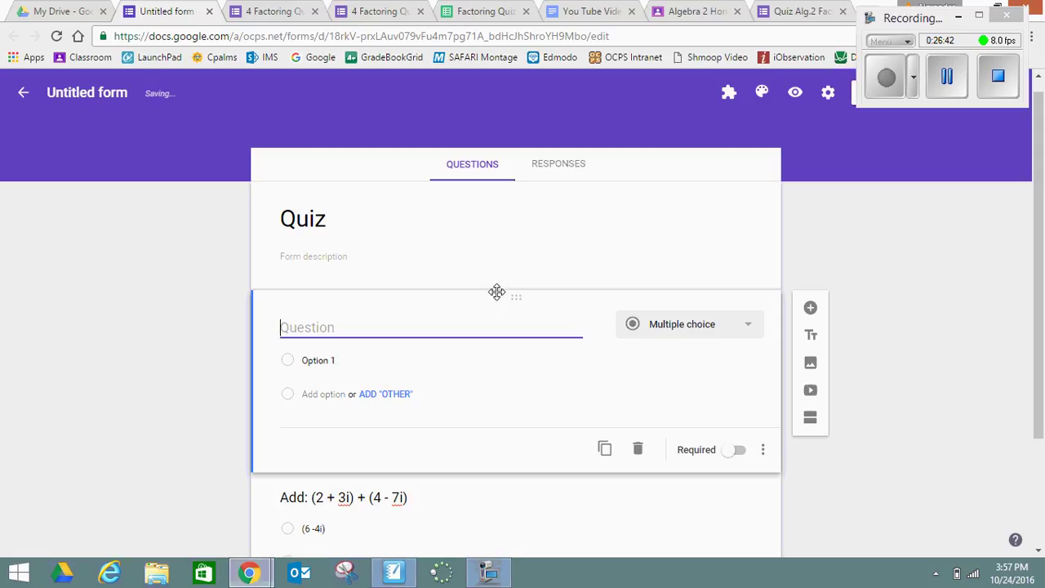
Enter "Last Name" as the title of the new blank question.
{"action": "type", "text": "Jas"}
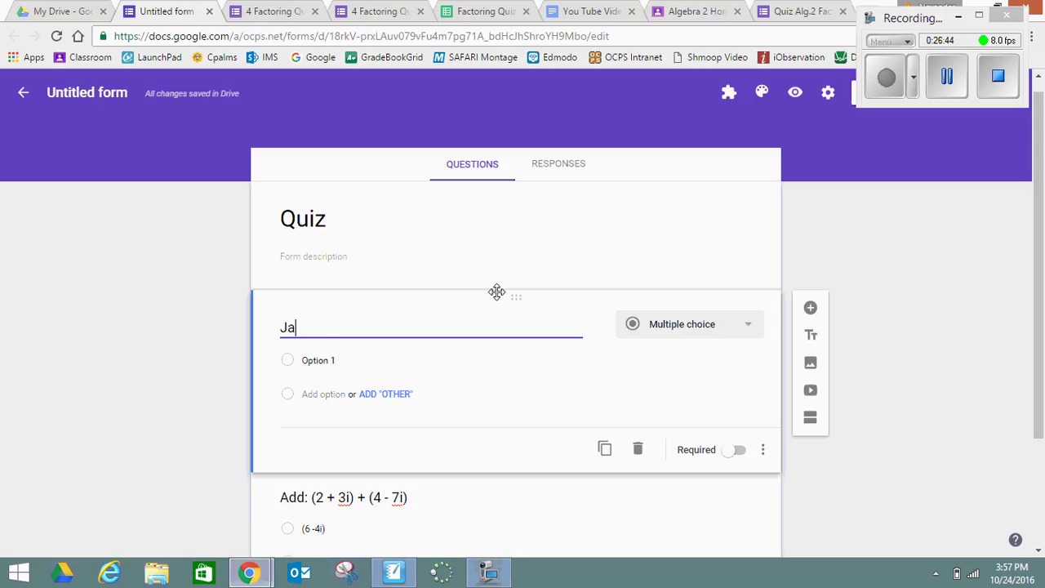
{"action": "key", "text": "BackSpace"}
{"action": "key", "text": "BackSpace"}
{"action": "key", "text": "BackSpace"}
{"action": "type", "text": "L"}
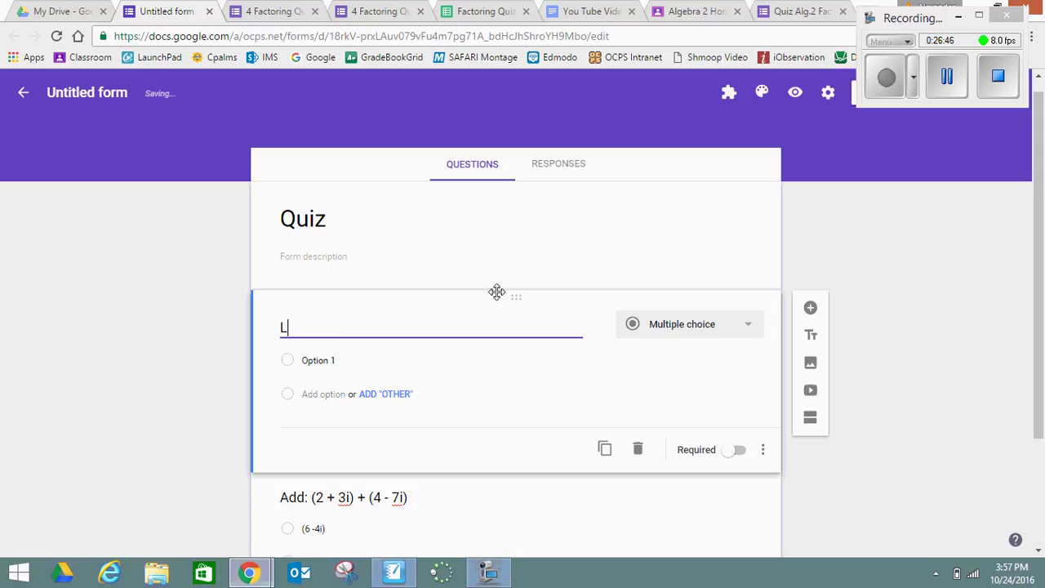
{"action": "type", "text": "ast Name"}
Change the Last Name question's type to Short answer and make it required.
{"action": "left_click", "coordinate": [678, 334]}
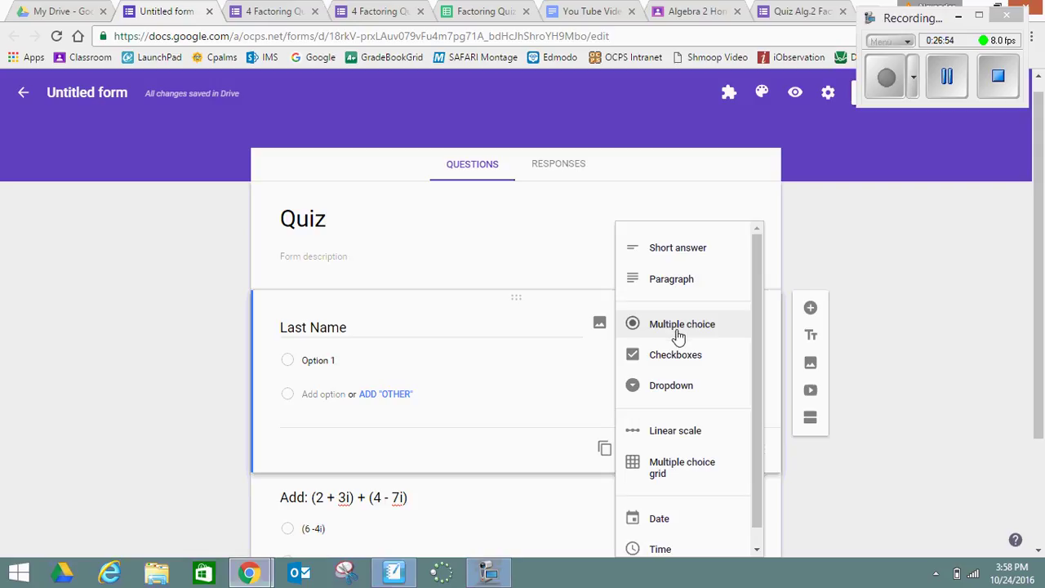
{"action": "left_click", "coordinate": [670, 249]}
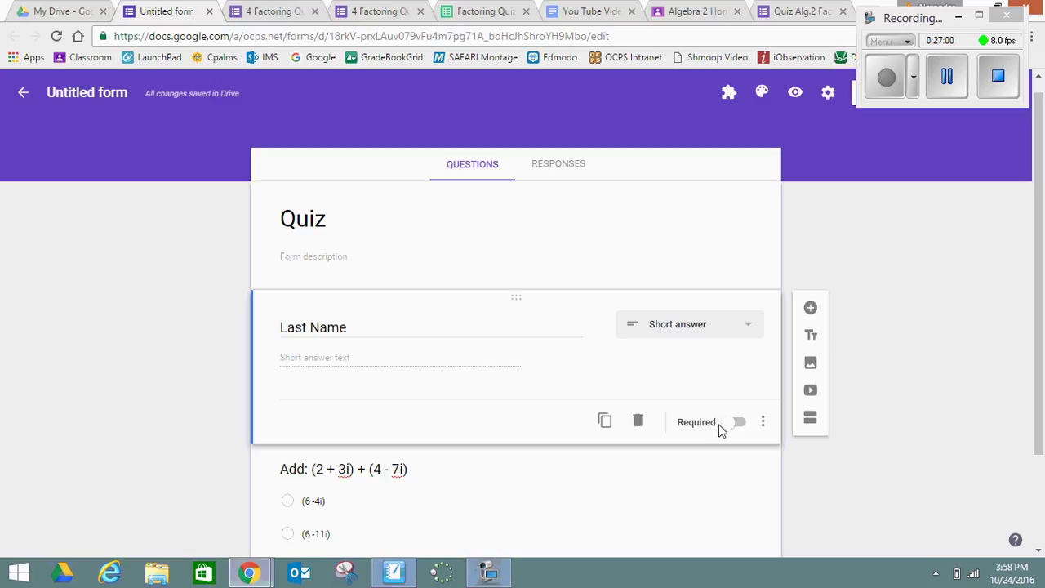
{"action": "left_click", "coordinate": [740, 423]}
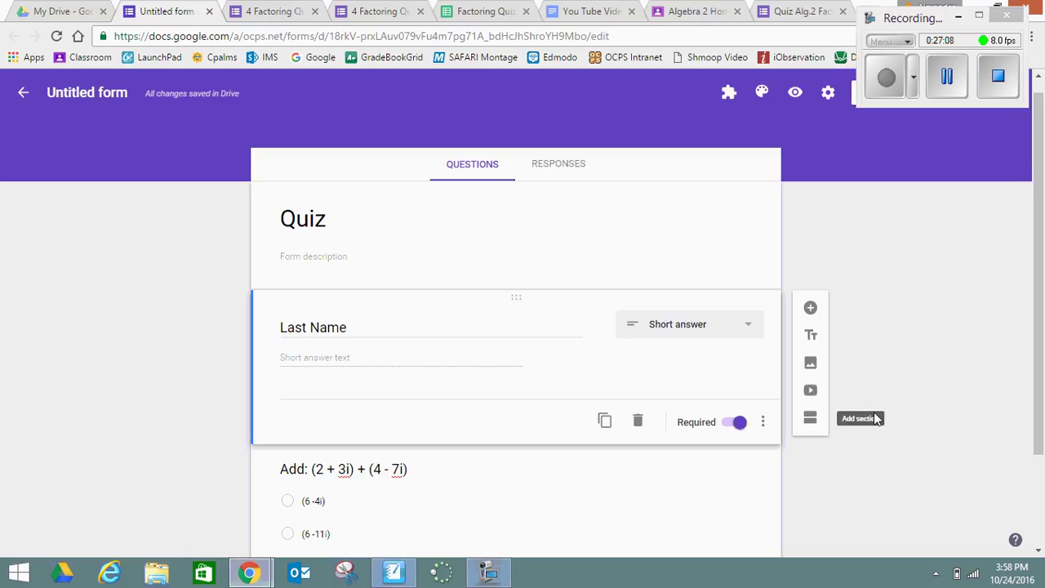
{"action": "scroll", "coordinate": [885, 417], "scroll_direction": "down", "scroll_amount": 1}
{"action": "scroll", "coordinate": [886, 416], "scroll_direction": "up", "scroll_amount": 1}
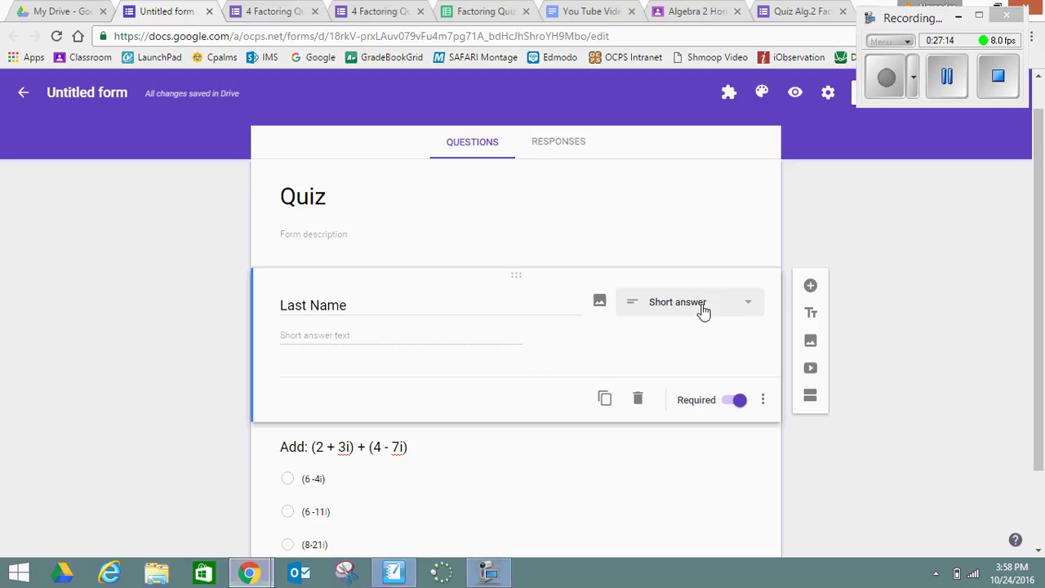
{"action": "left_click", "coordinate": [888, 77]}
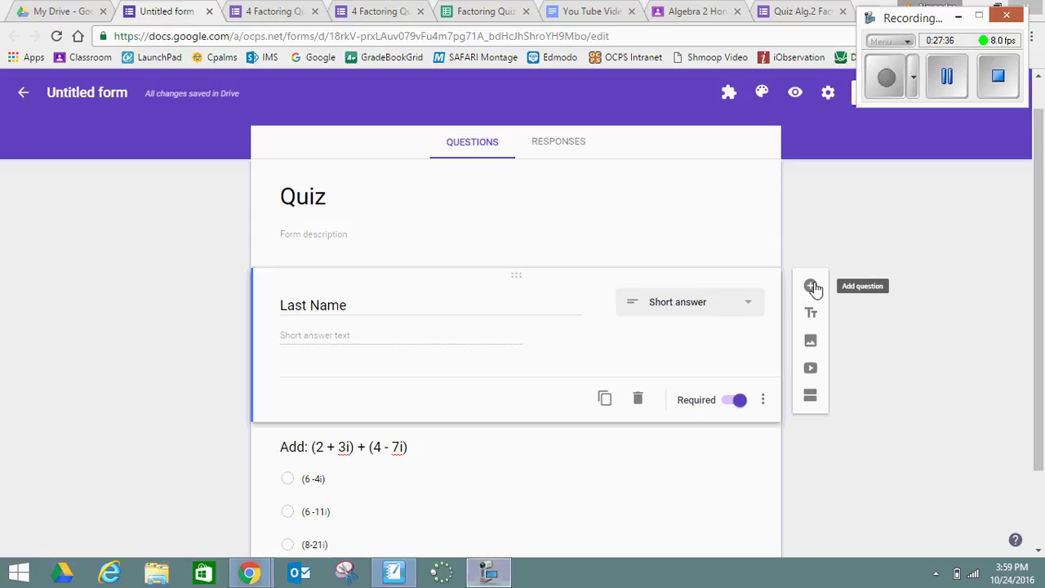
Duplicate the Last Name question and retitle the copy "First Name".
{"action": "left_click", "coordinate": [605, 400]}
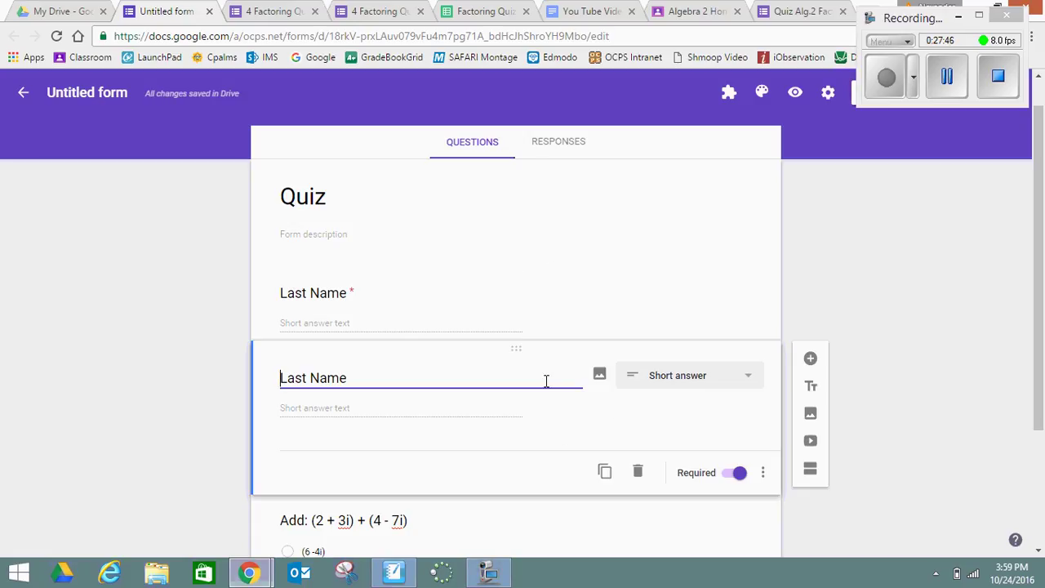
{"action": "key", "text": "Right"}
{"action": "key", "text": "Right"}
{"action": "key", "text": "Delete"}
{"action": "key", "text": "Delete"}
{"action": "type", "text": "Fir"}
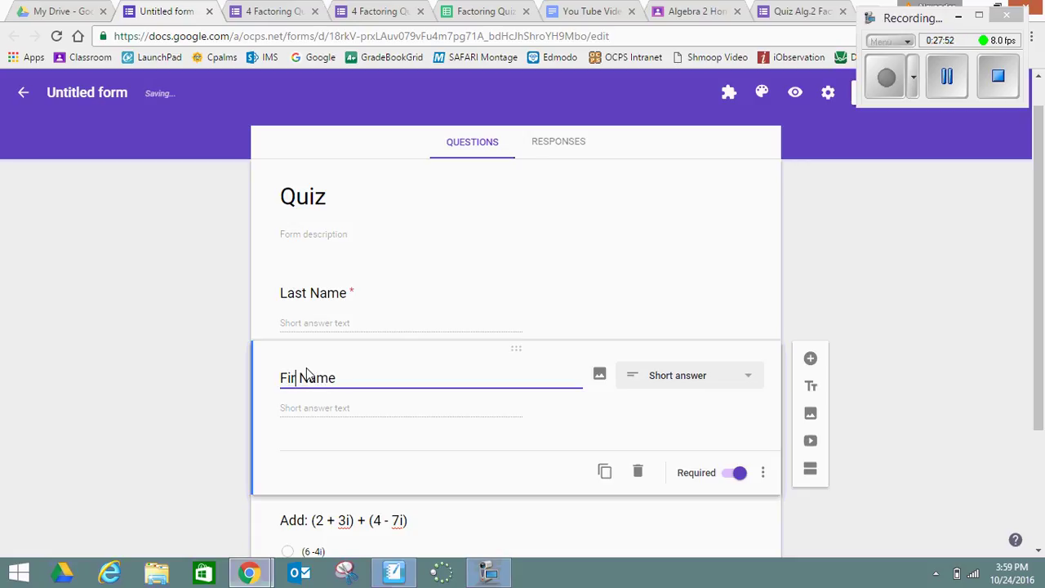
{"action": "type", "text": "st"}
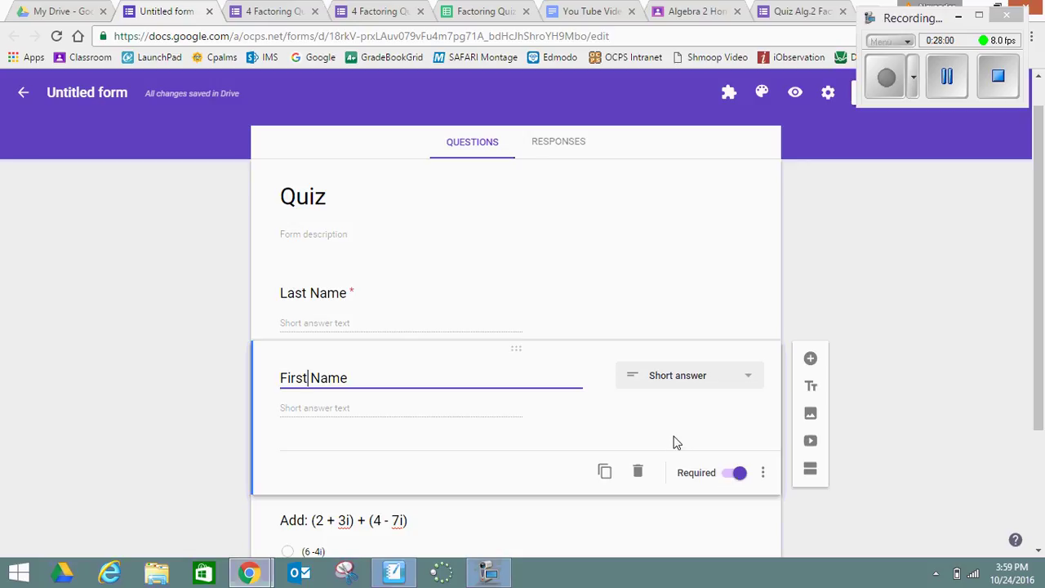
Select the Last Name question and add a new blank question directly below it.
{"action": "left_click_drag", "start_coordinate": [675, 443], "coordinate": [347, 293]}
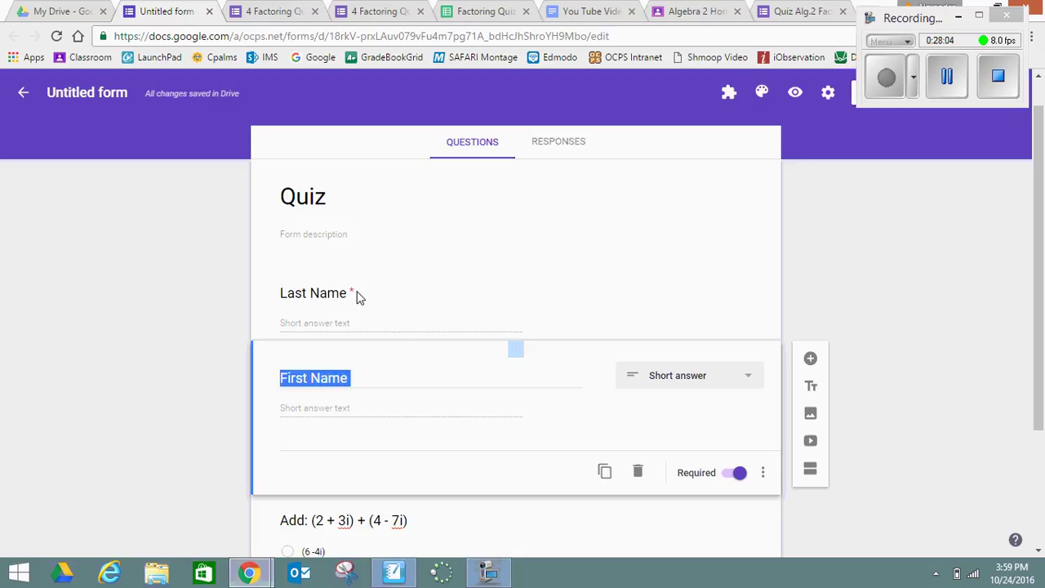
{"action": "left_click", "coordinate": [424, 301]}
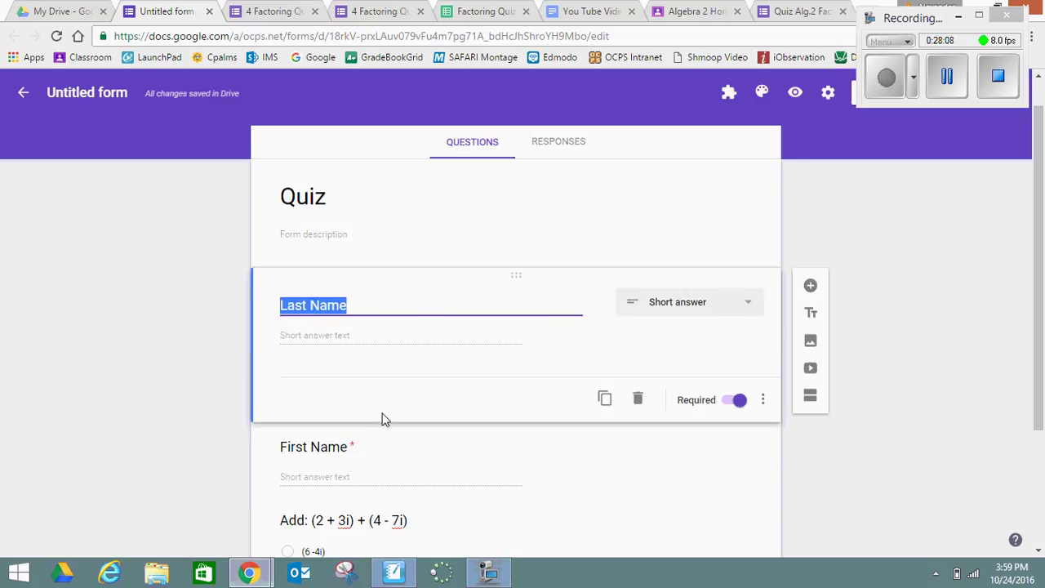
{"action": "scroll", "coordinate": [271, 490], "scroll_direction": "down", "scroll_amount": 1}
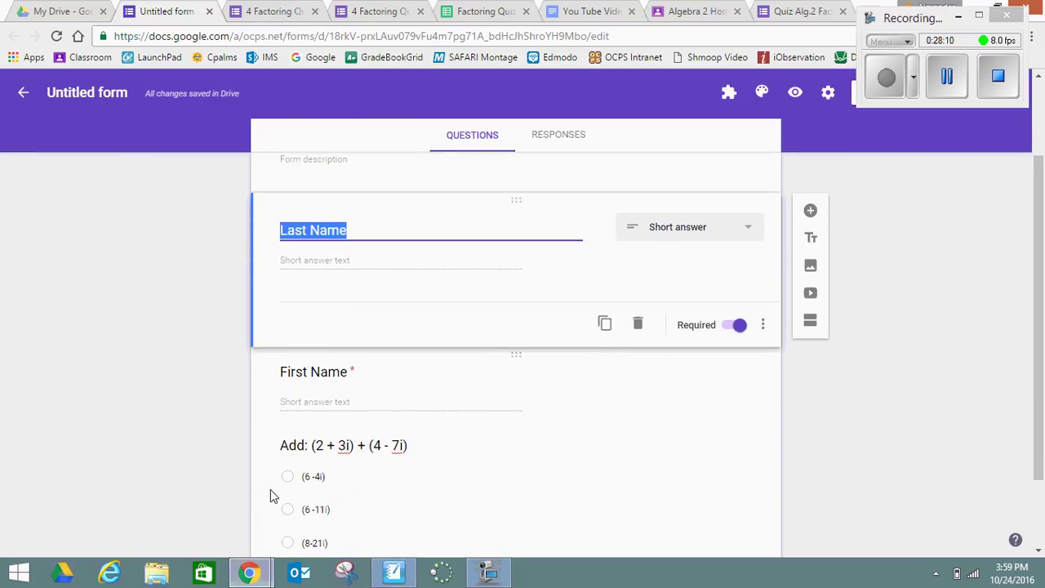
{"action": "scroll", "coordinate": [271, 490], "scroll_direction": "down", "scroll_amount": 1}
{"action": "scroll", "coordinate": [271, 490], "scroll_direction": "up", "scroll_amount": 1}
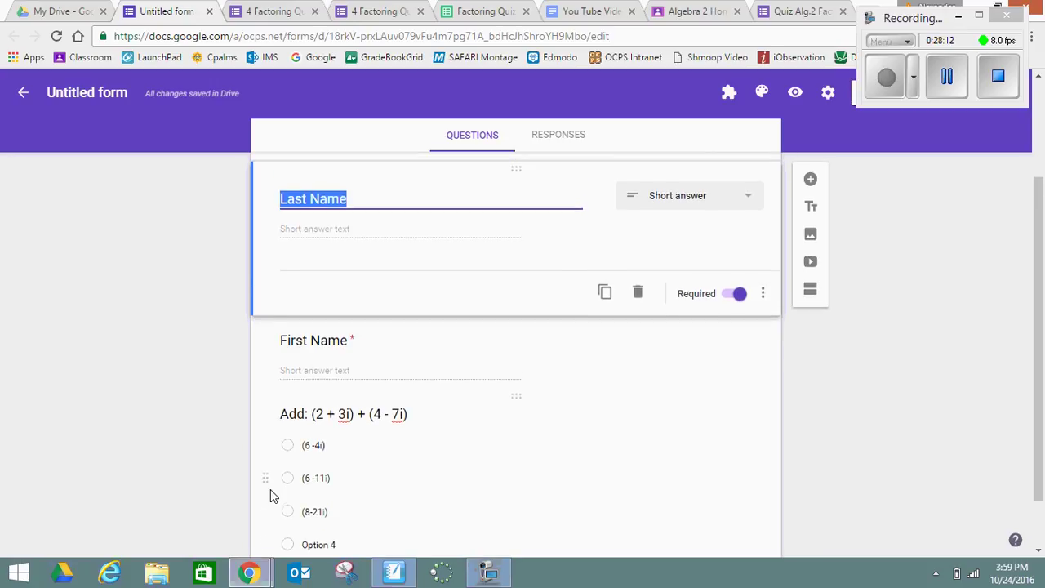
{"action": "scroll", "coordinate": [270, 490], "scroll_direction": "up", "scroll_amount": 1}
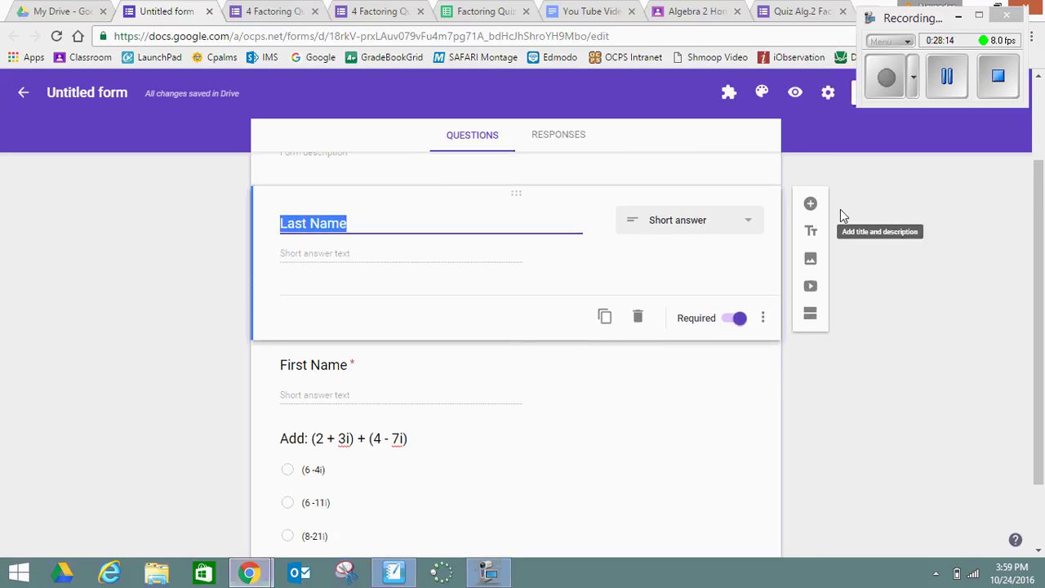
{"action": "left_click", "coordinate": [811, 205]}
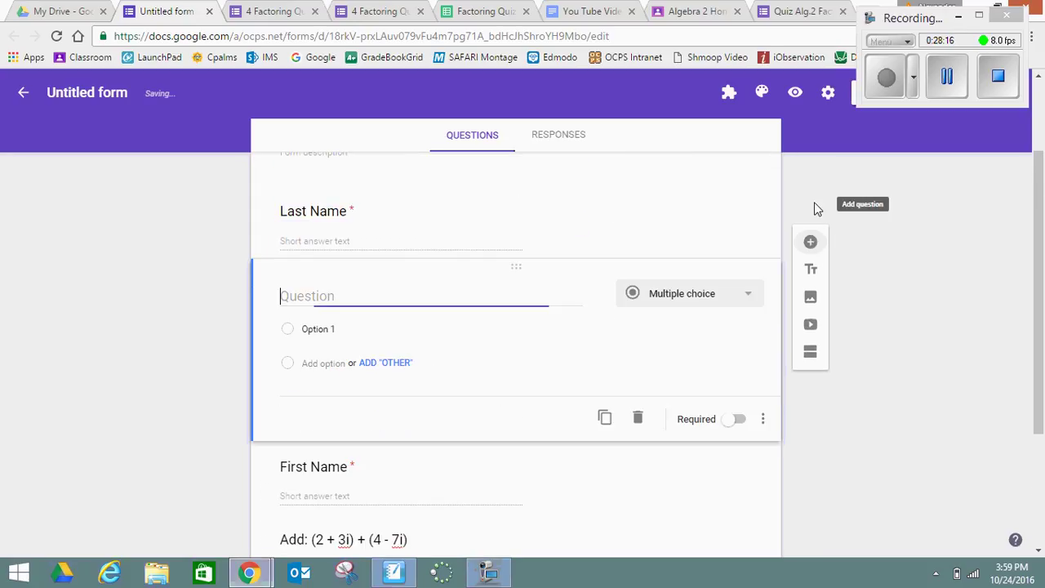
Move the blank question so that it sits between First Name and the complex-number addition question.
{"action": "scroll", "coordinate": [619, 205], "scroll_direction": "up", "scroll_amount": 1}
{"action": "scroll", "coordinate": [619, 206], "scroll_direction": "up", "scroll_amount": 1}
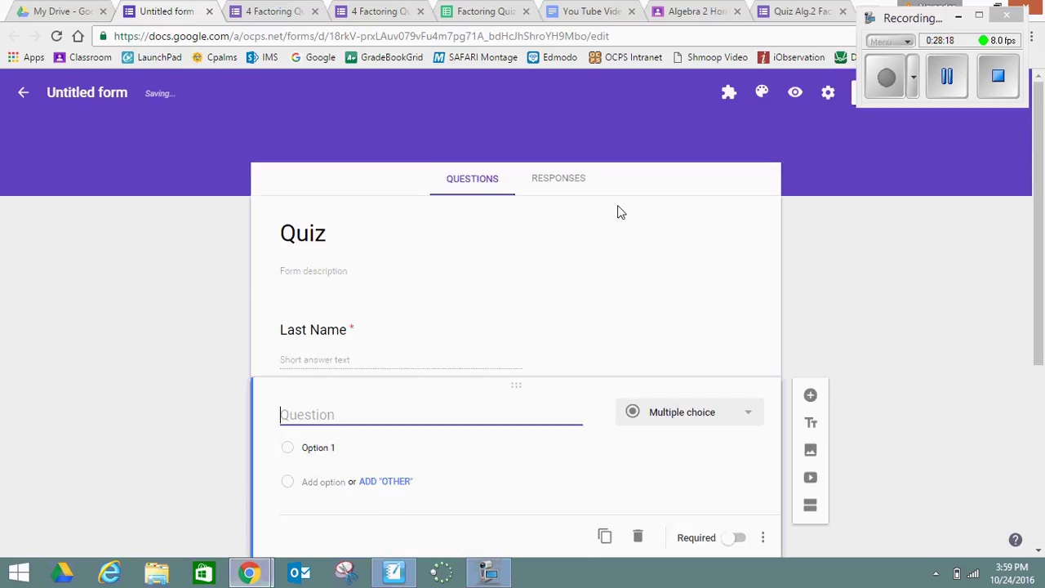
{"action": "scroll", "coordinate": [618, 206], "scroll_direction": "down", "scroll_amount": 2}
{"action": "scroll", "coordinate": [619, 213], "scroll_direction": "down", "scroll_amount": 1}
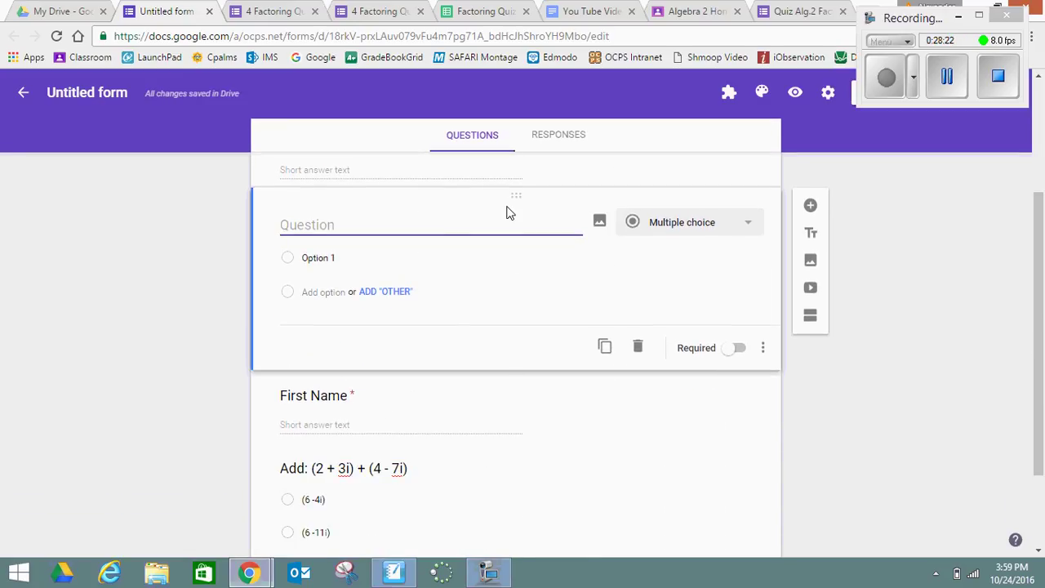
{"action": "left_click_drag", "start_coordinate": [515, 197], "coordinate": [525, 479]}
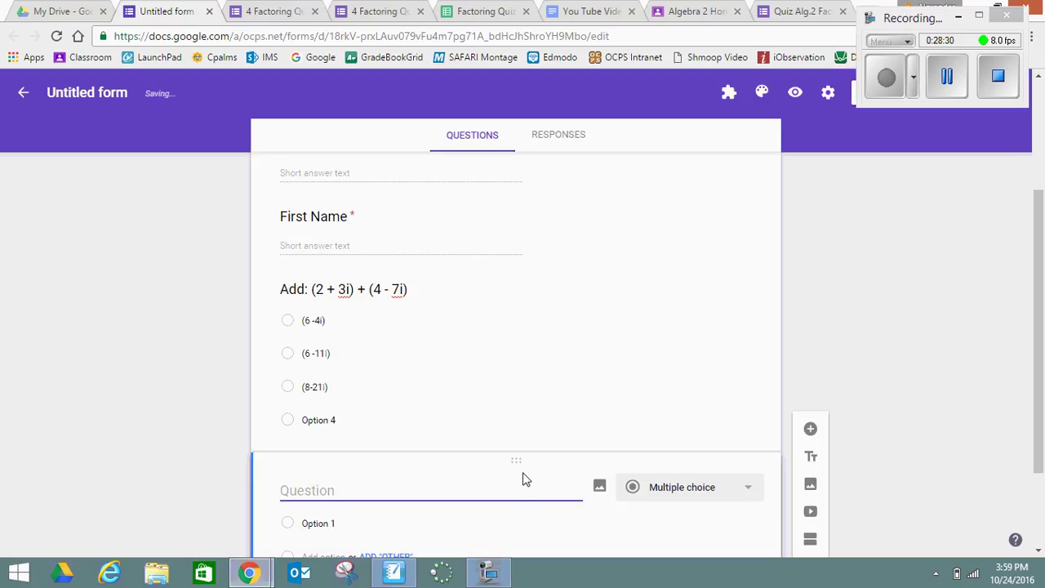
{"action": "left_click_drag", "start_coordinate": [517, 463], "coordinate": [502, 246]}
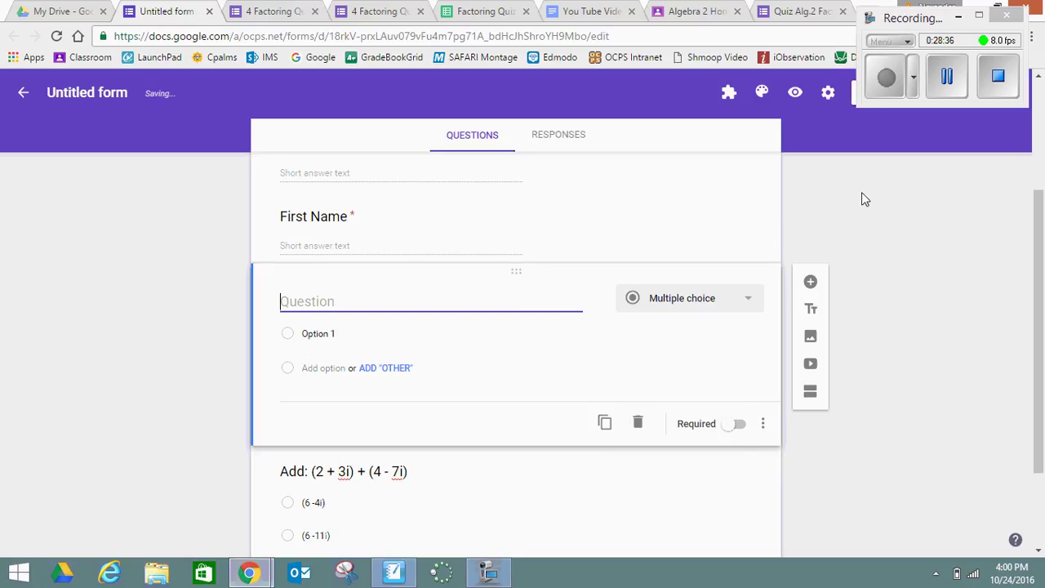
{"action": "scroll", "coordinate": [862, 199], "scroll_direction": "up", "scroll_amount": 3}
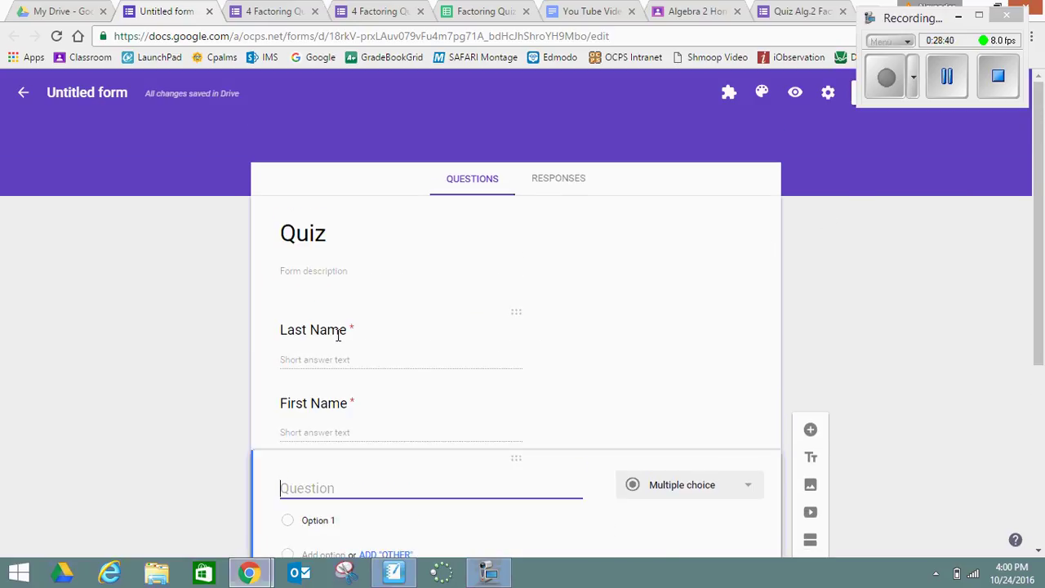
Title the blank question "Period", try the Checkboxes type, and set it back to Multiple choice.
{"action": "scroll", "coordinate": [338, 335], "scroll_direction": "down", "scroll_amount": 2}
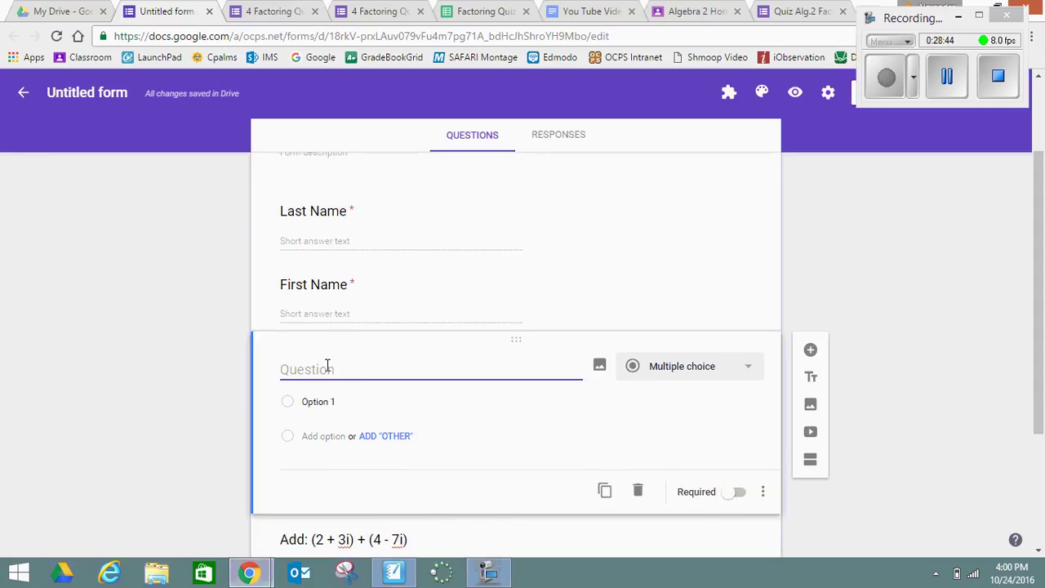
{"action": "type", "text": "Period"}
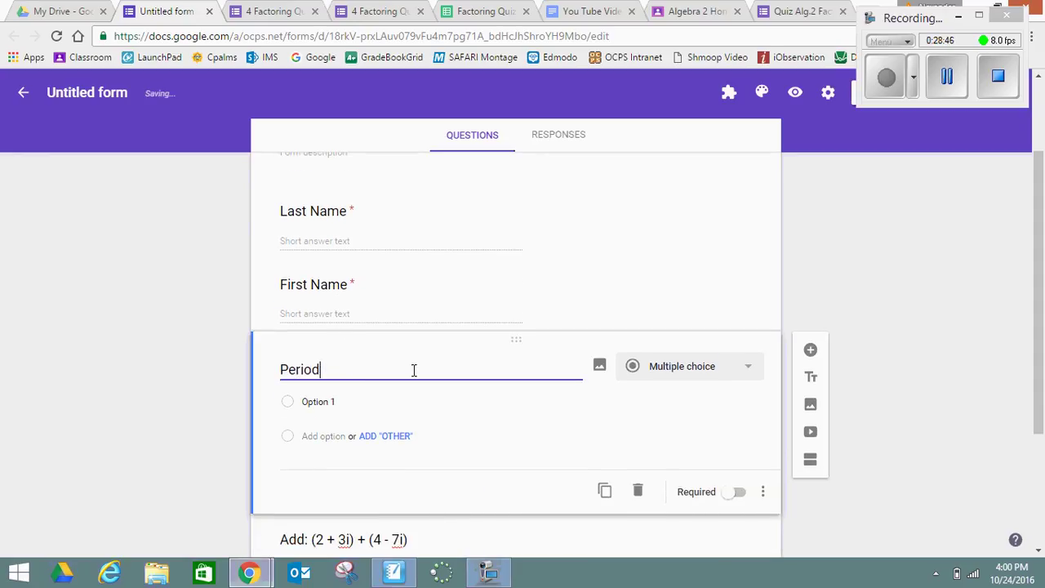
{"action": "left_click", "coordinate": [693, 370]}
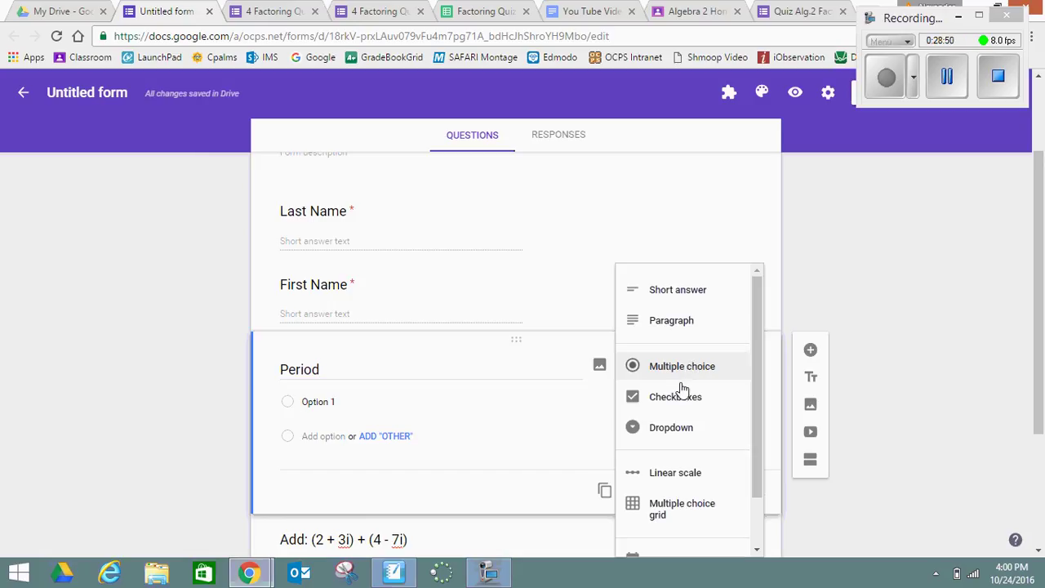
{"action": "left_click", "coordinate": [681, 397]}
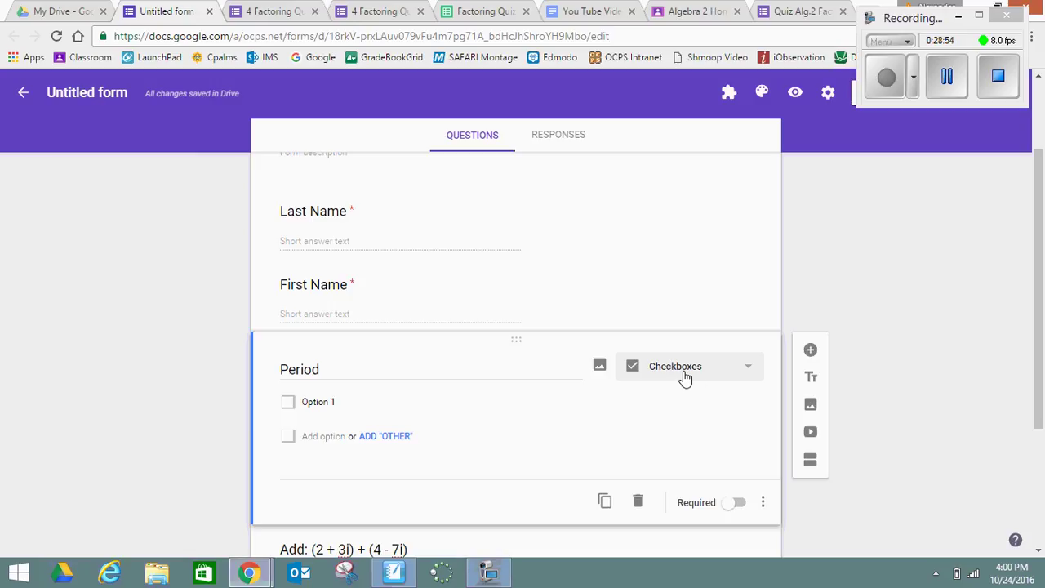
{"action": "left_click", "coordinate": [685, 379]}
{"action": "left_click", "coordinate": [674, 346]}
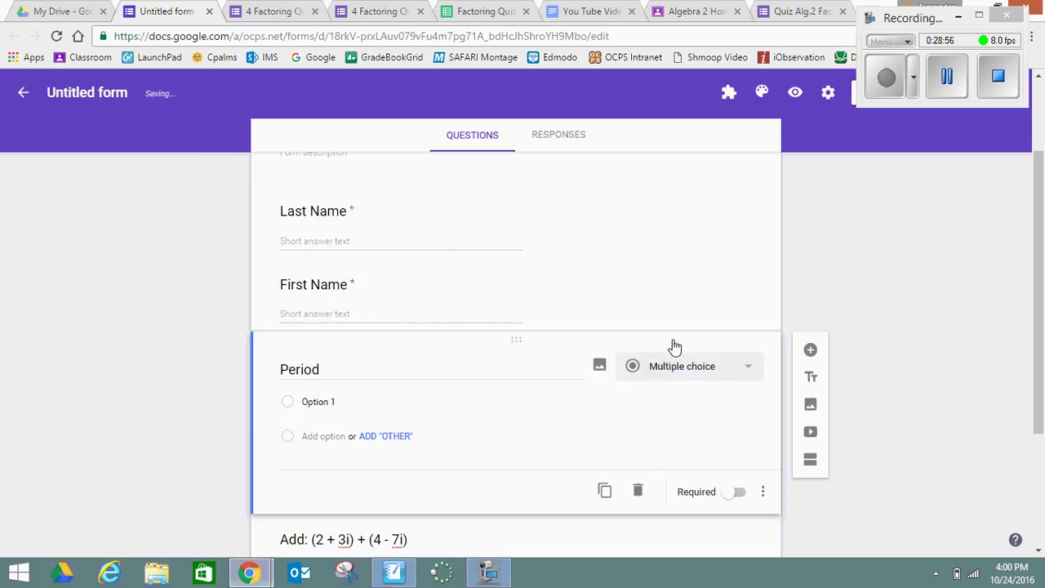
Enter "Period 1" as the first answer choice of the Period question and append a second option.
{"action": "left_click", "coordinate": [324, 401]}
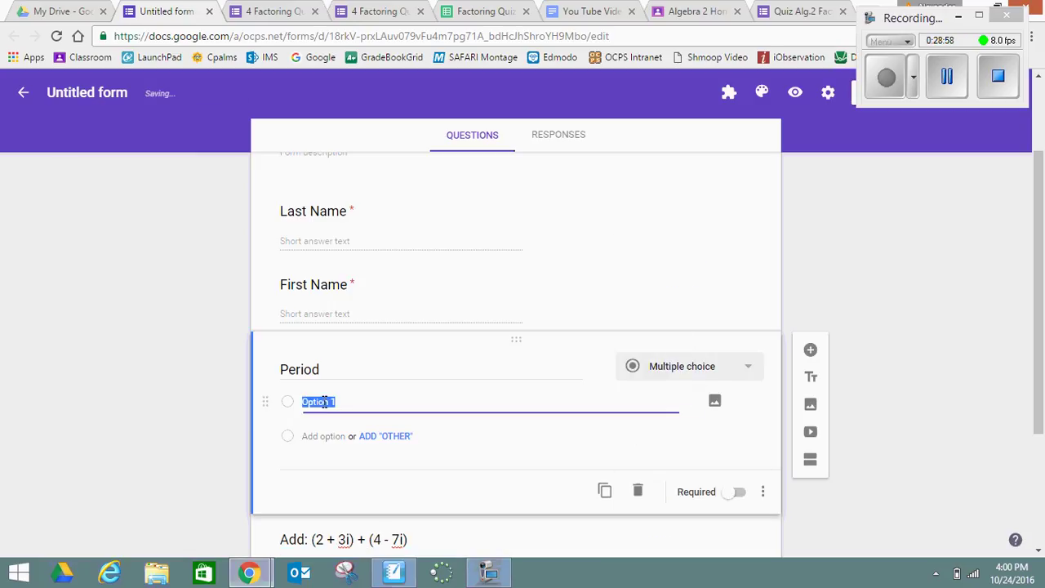
{"action": "type", "text": "Period 1"}
{"action": "left_click", "coordinate": [324, 436]}
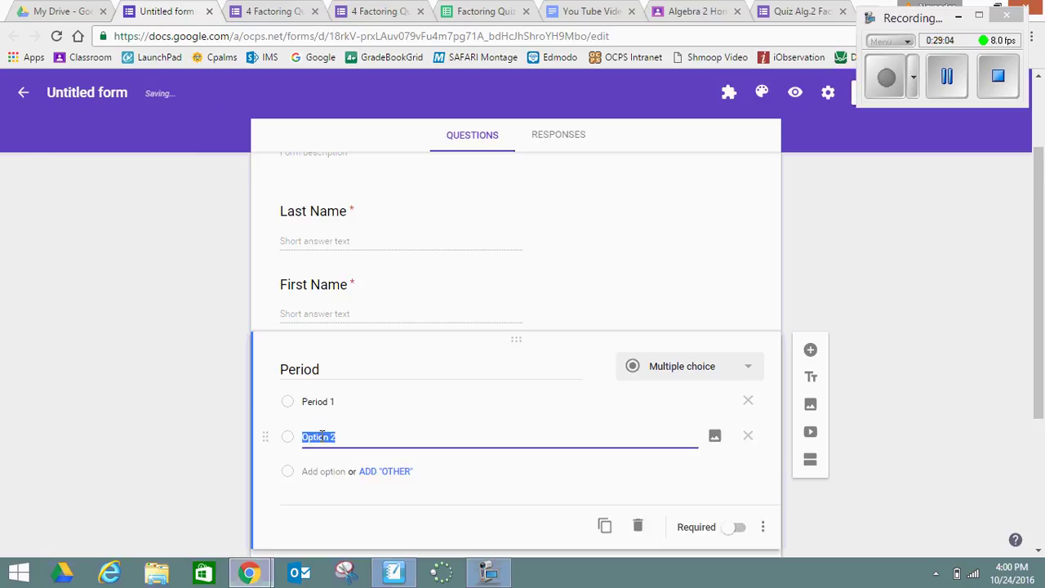
Fill in the Period question's remaining answer choices with "Period 2", "Period 3" and "Period 4".
{"action": "type", "text": "Period"}
{"action": "left_click", "coordinate": [320, 474]}
{"action": "type", "text": "Pe"}
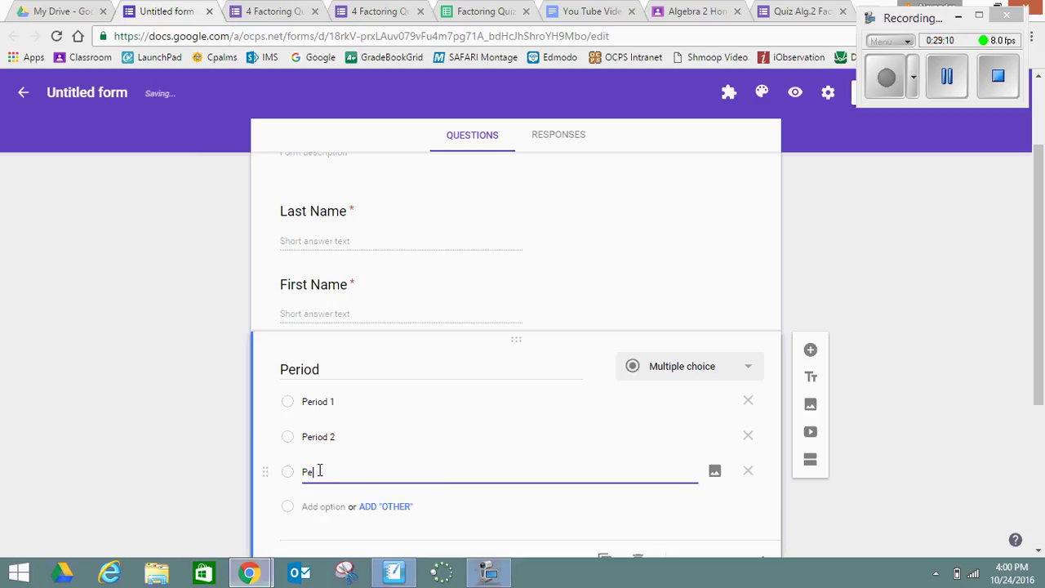
{"action": "type", "text": "riod 3"}
{"action": "left_click", "coordinate": [319, 512]}
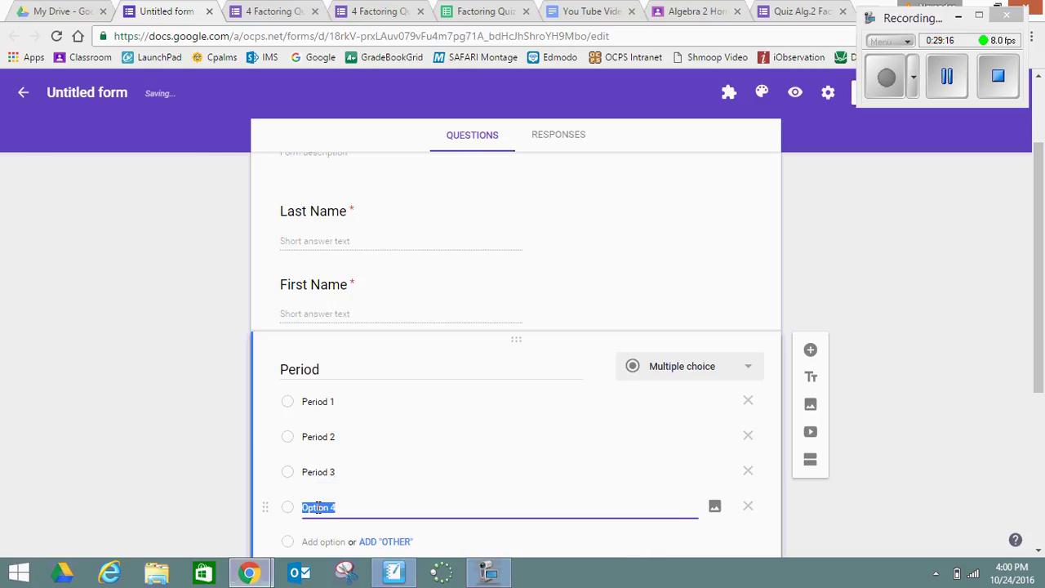
{"action": "type", "text": "Period 4"}
Make both the Period question and the complex-number addition question required.
{"action": "scroll", "coordinate": [338, 466], "scroll_direction": "down", "scroll_amount": 3}
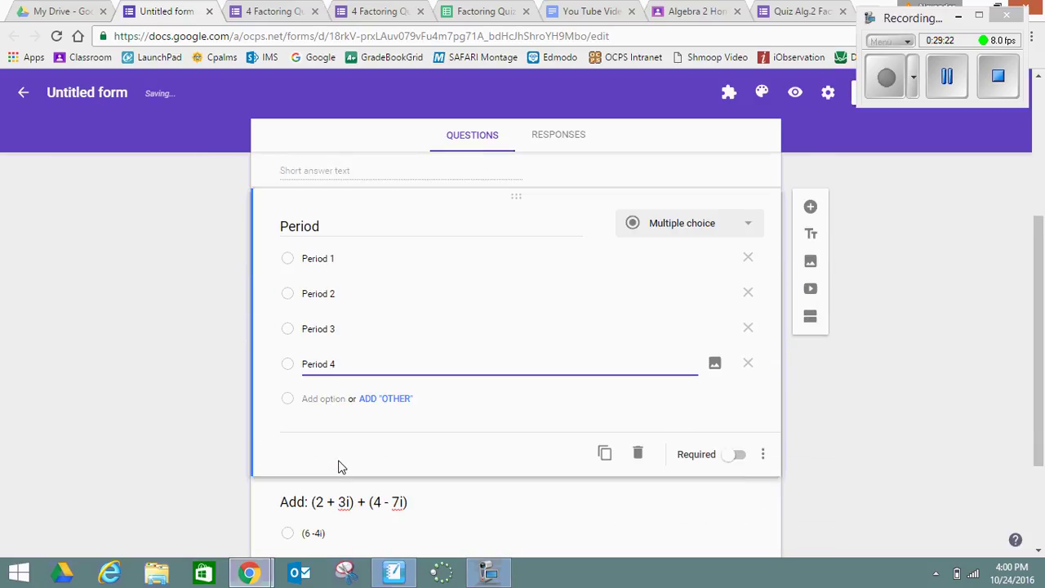
{"action": "left_click", "coordinate": [739, 456]}
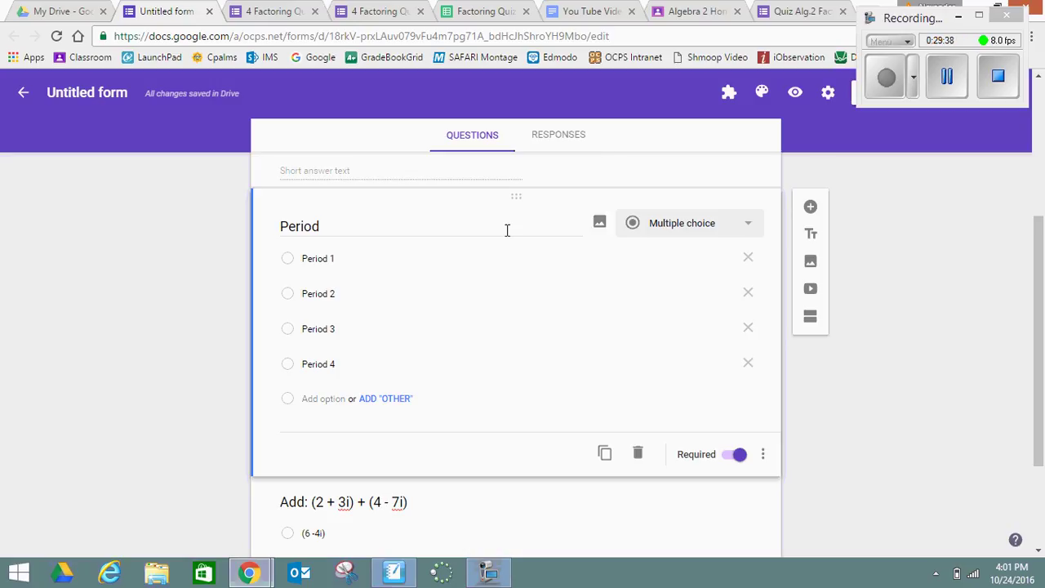
{"action": "scroll", "coordinate": [422, 324], "scroll_direction": "down", "scroll_amount": 1}
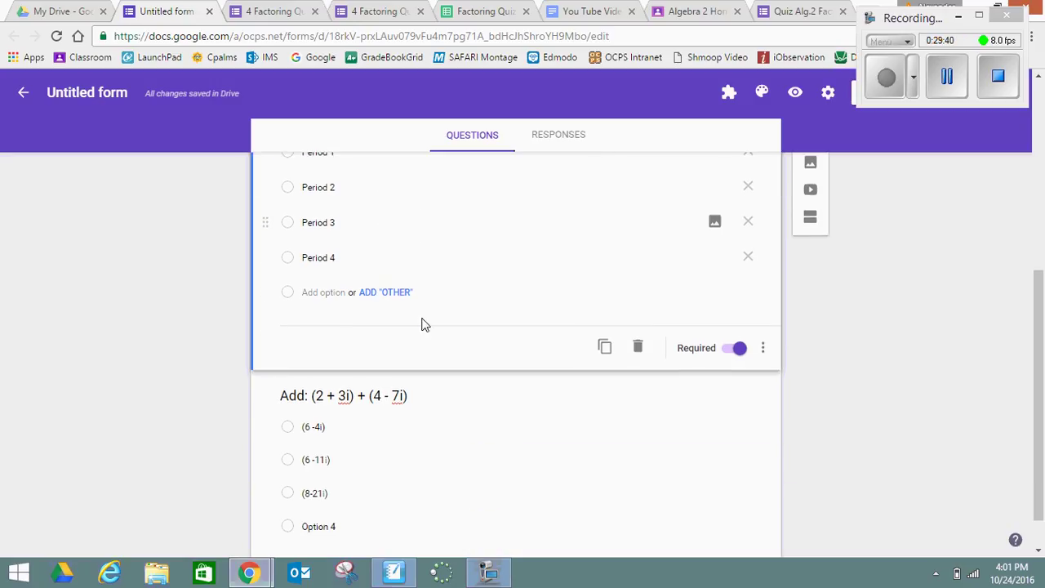
{"action": "scroll", "coordinate": [422, 324], "scroll_direction": "down", "scroll_amount": 1}
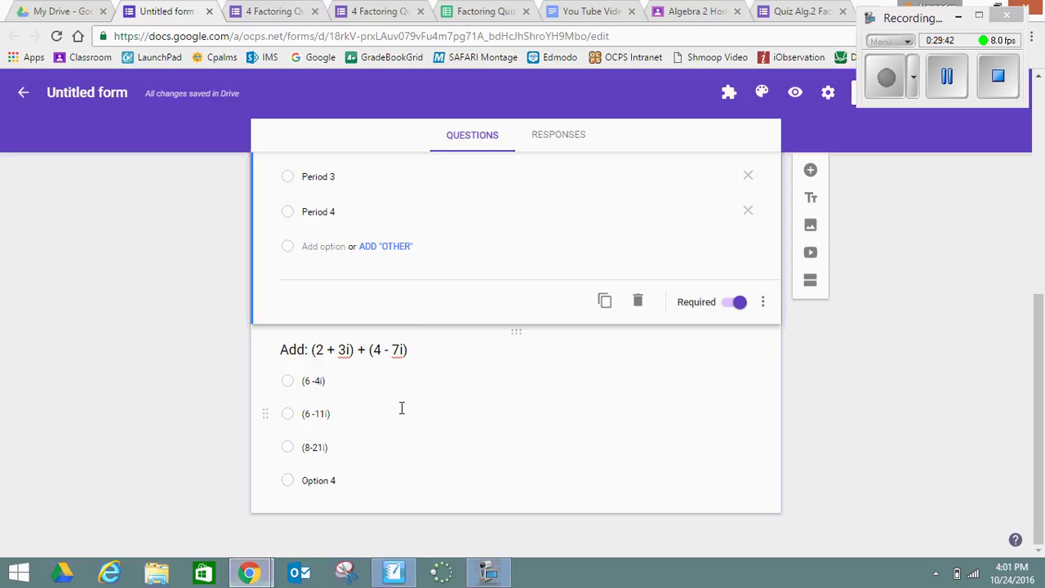
{"action": "left_click", "coordinate": [495, 434]}
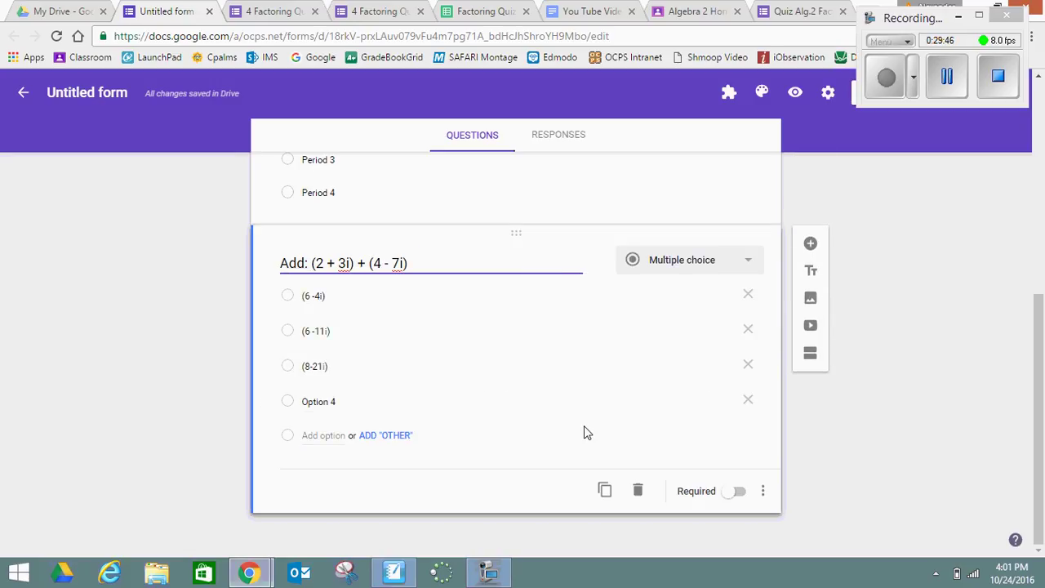
{"action": "left_click", "coordinate": [739, 493]}
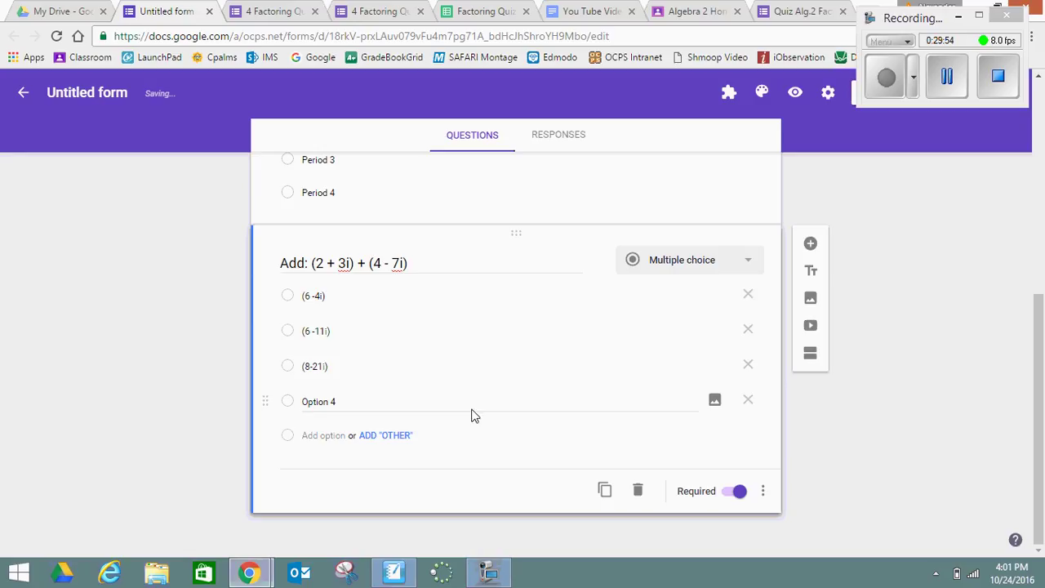
{"action": "scroll", "coordinate": [472, 410], "scroll_direction": "up", "scroll_amount": 1}
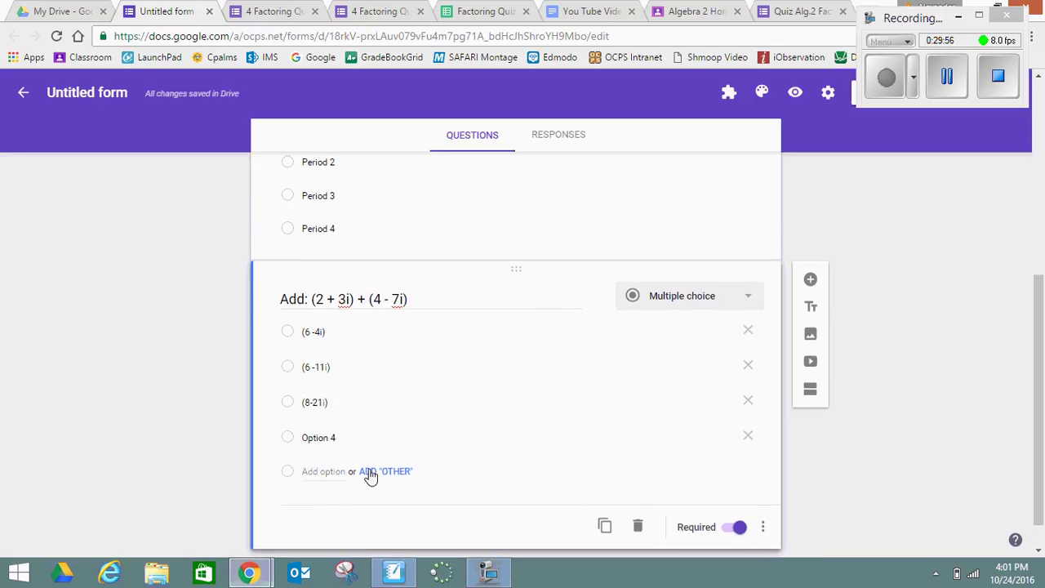
{"action": "scroll", "coordinate": [524, 349], "scroll_direction": "up", "scroll_amount": 5}
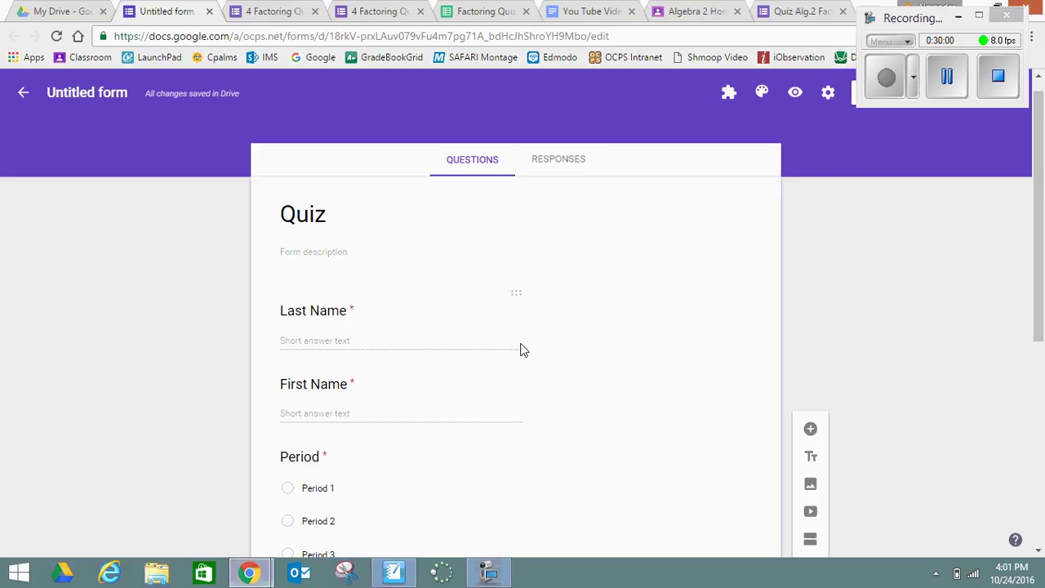
{"action": "scroll", "coordinate": [436, 212], "scroll_direction": "up", "scroll_amount": 1}
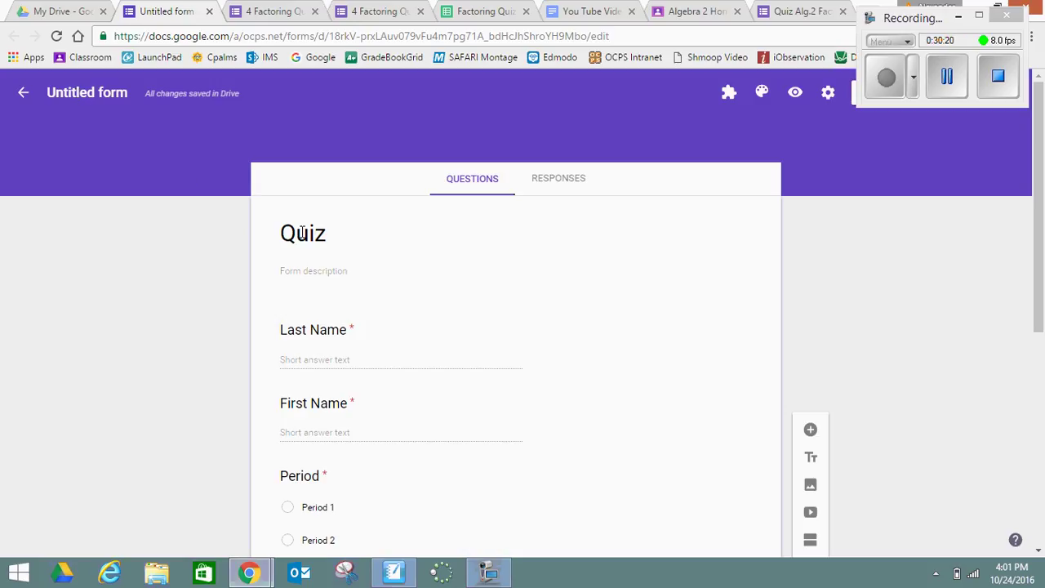
{"action": "left_click", "coordinate": [947, 79]}
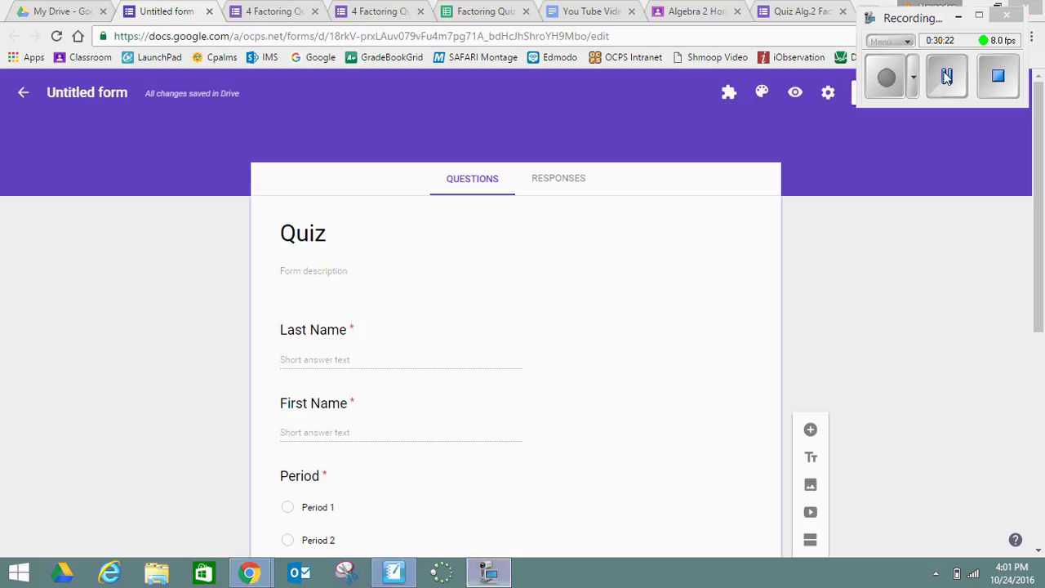
{"action": "left_click", "coordinate": [887, 78]}
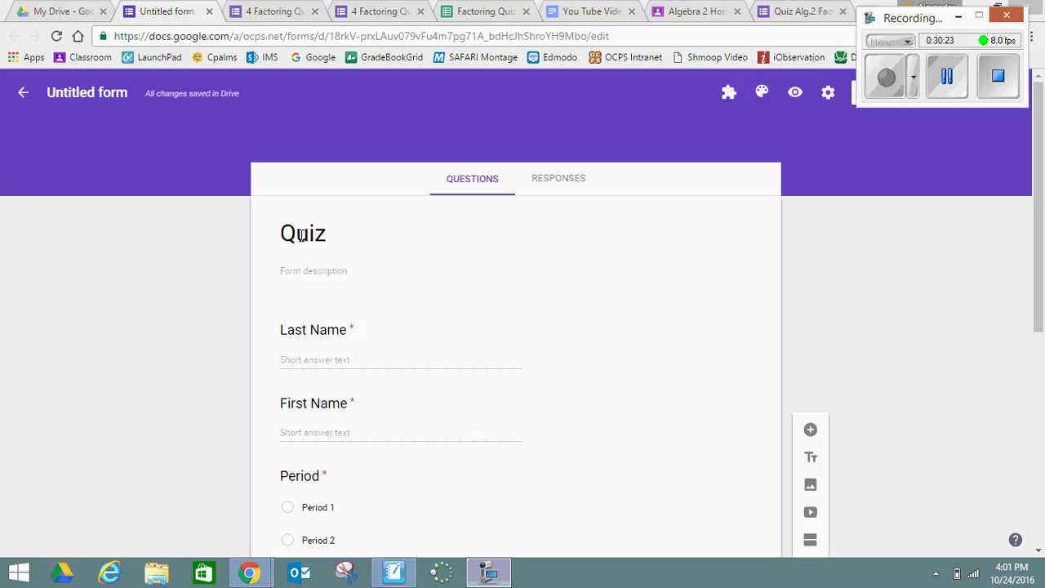
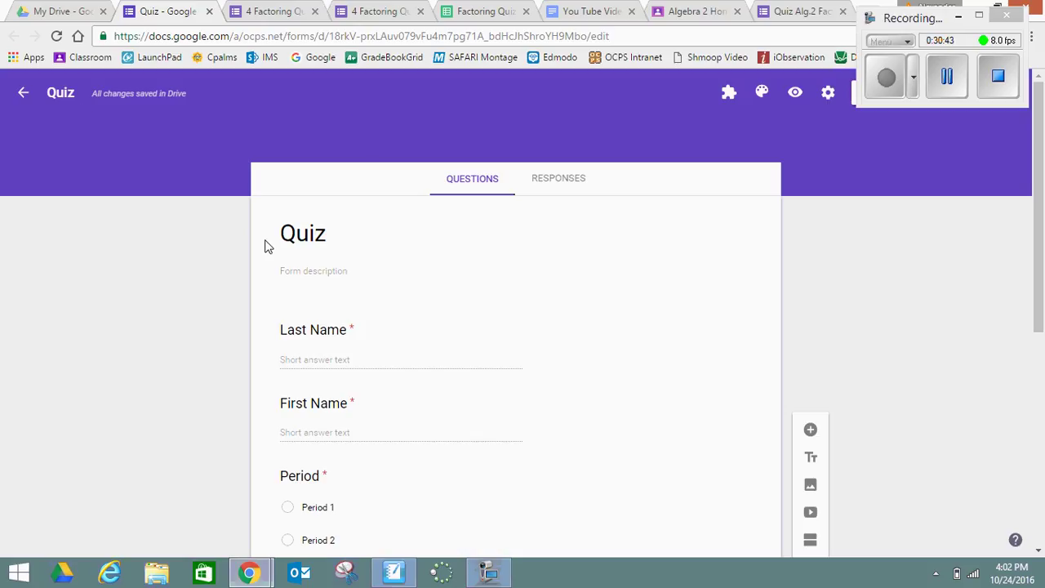
Find the Quiz form among the files in My Drive and open it to check its questions.
{"action": "left_click", "coordinate": [64, 14]}
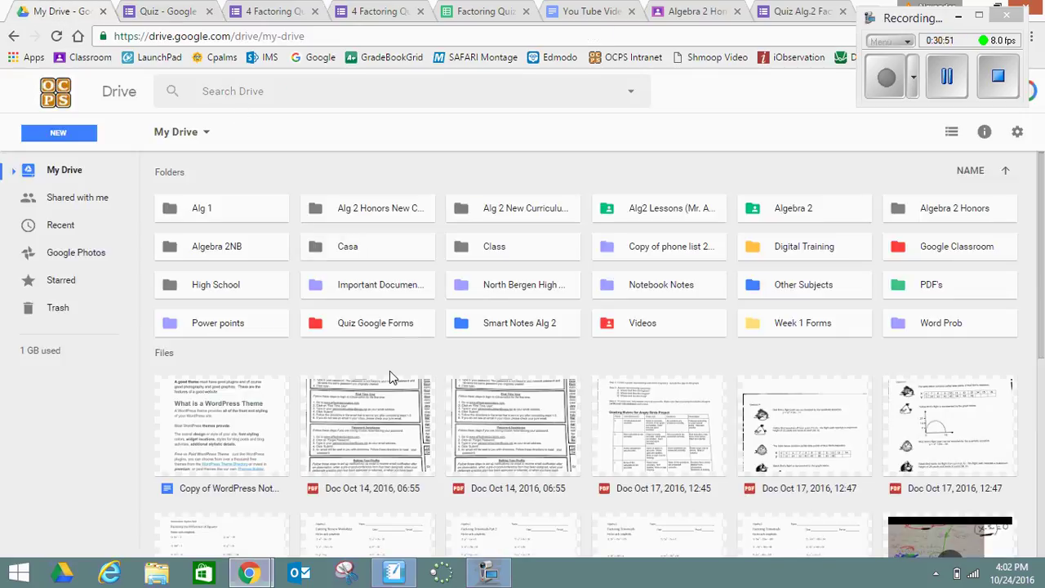
{"action": "scroll", "coordinate": [391, 374], "scroll_direction": "down", "scroll_amount": 3}
{"action": "scroll", "coordinate": [390, 374], "scroll_direction": "down", "scroll_amount": 5}
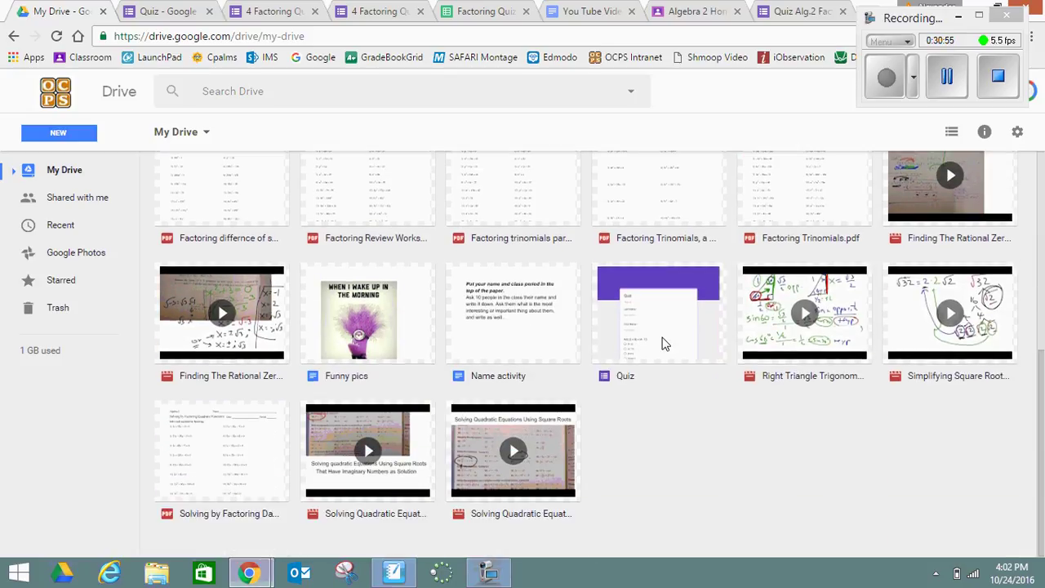
{"action": "left_click", "coordinate": [657, 341]}
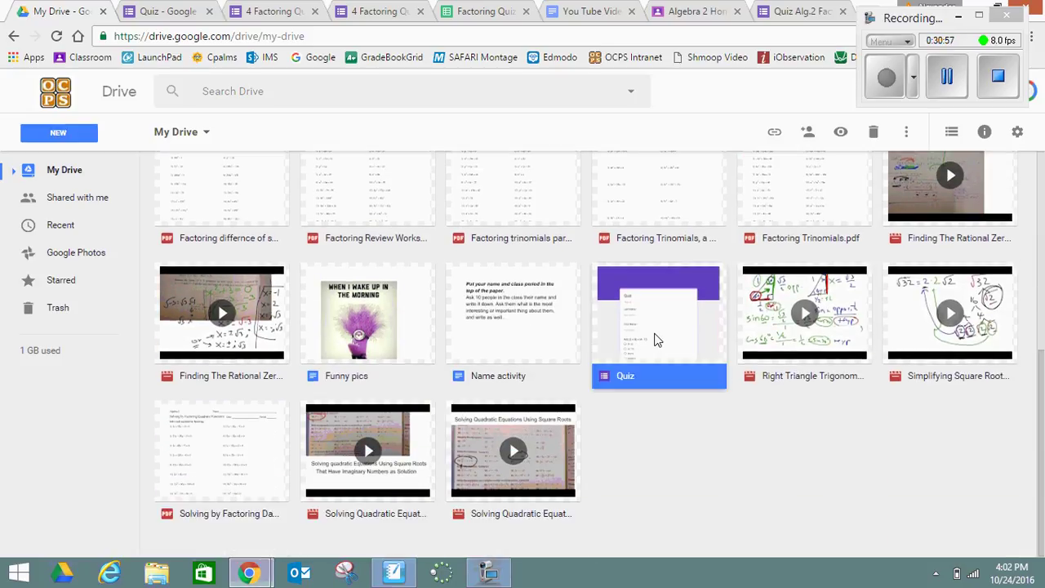
{"action": "double_click", "coordinate": [657, 341]}
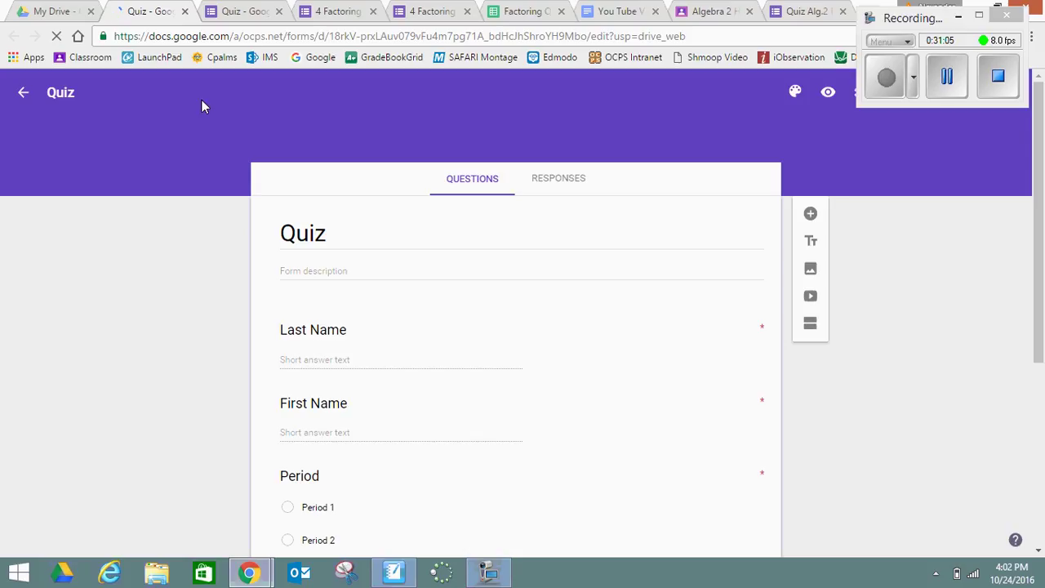
{"action": "scroll", "coordinate": [181, 7], "scroll_direction": "down", "scroll_amount": 3}
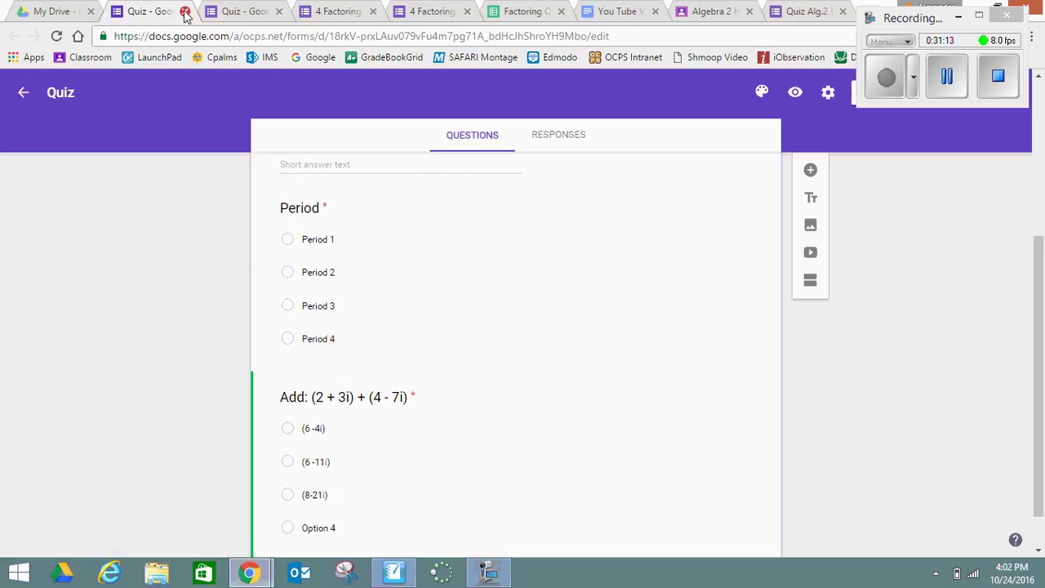
Close the duplicate copy of the form and return to the addition question in the original Quiz form.
{"action": "left_click", "coordinate": [186, 13]}
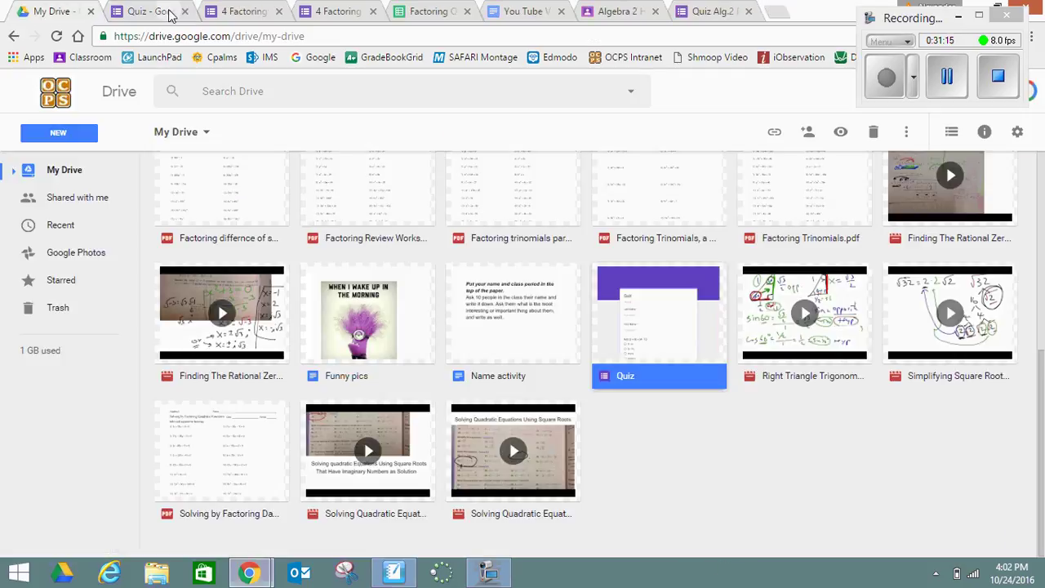
{"action": "left_click", "coordinate": [161, 15]}
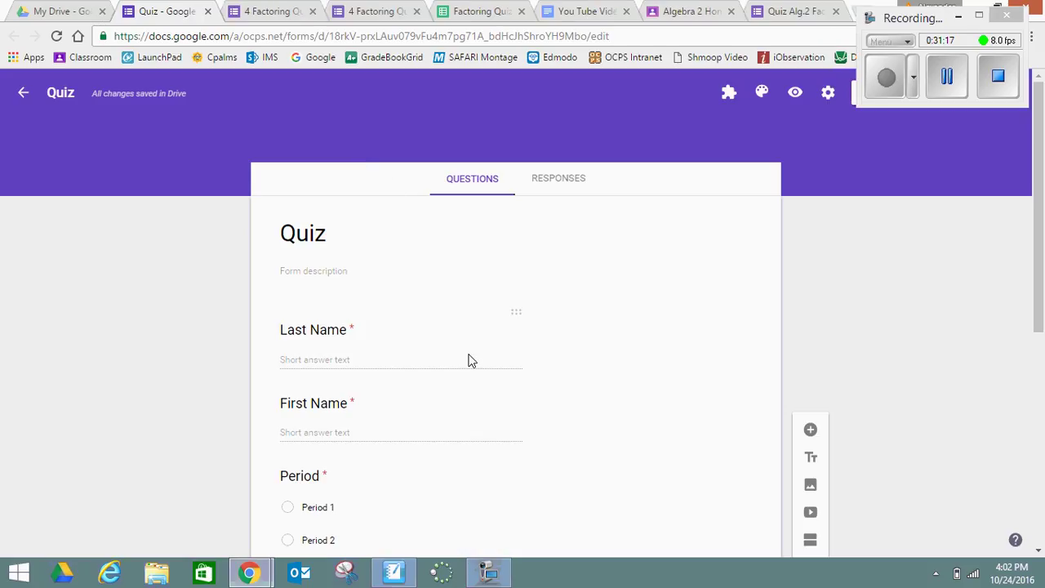
{"action": "scroll", "coordinate": [469, 361], "scroll_direction": "down", "scroll_amount": 3}
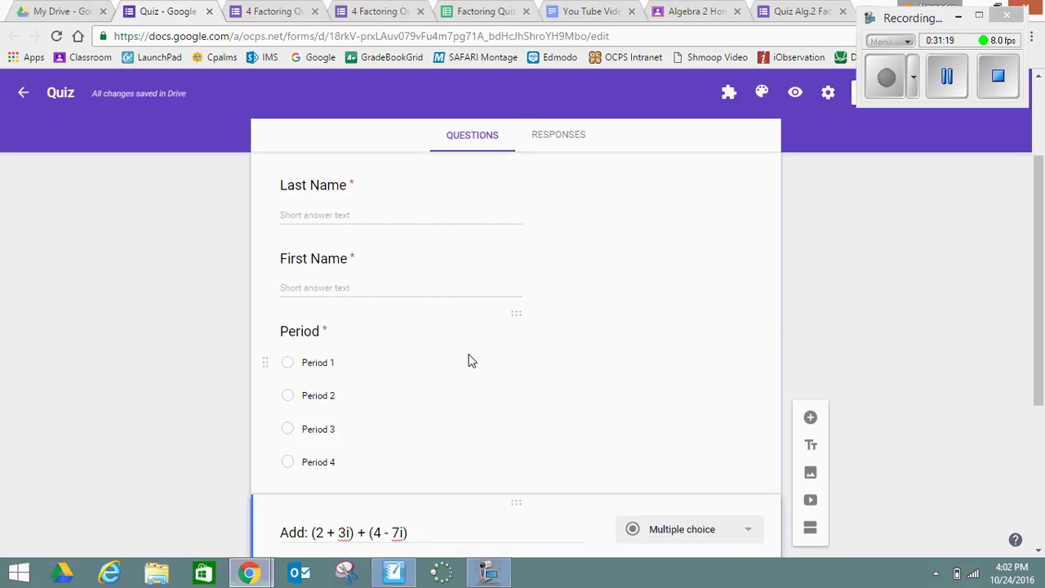
{"action": "scroll", "coordinate": [460, 310], "scroll_direction": "down", "scroll_amount": 3}
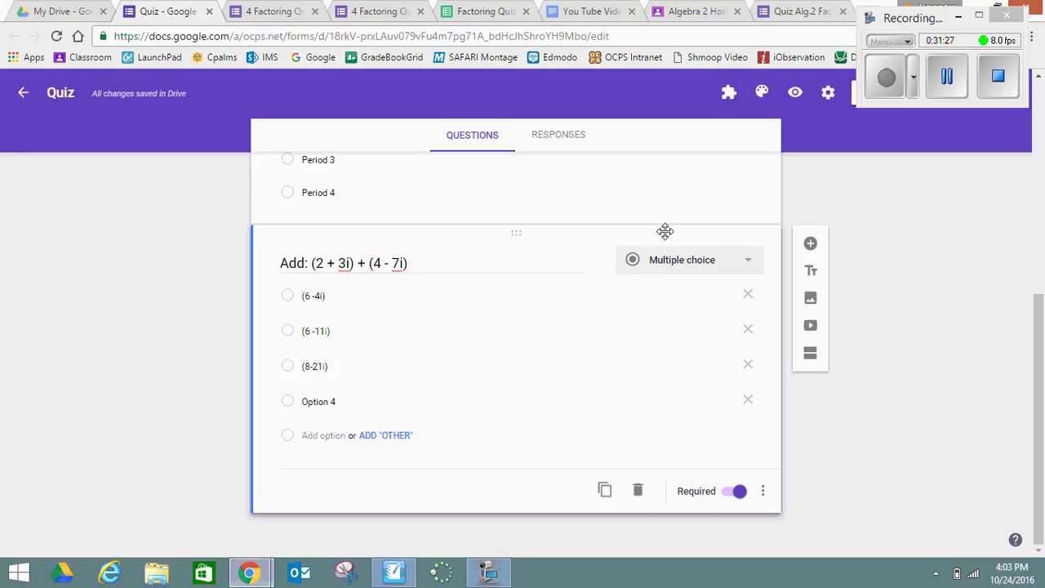
{"action": "left_click", "coordinate": [947, 75]}
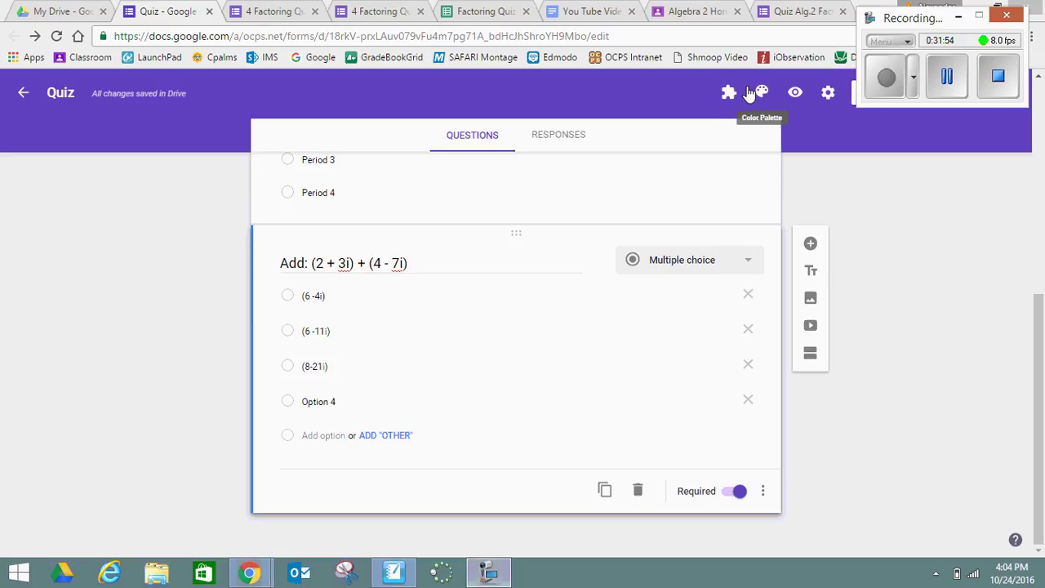
In the form settings, turn on email address collection, the 1-response limit and the progress bar.
{"action": "left_click", "coordinate": [827, 96]}
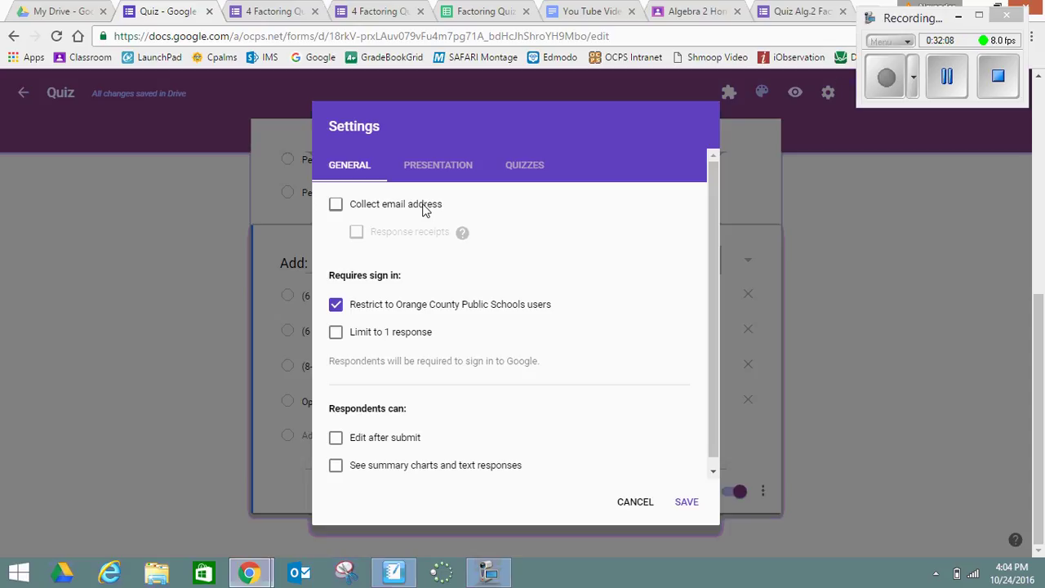
{"action": "left_click", "coordinate": [336, 205]}
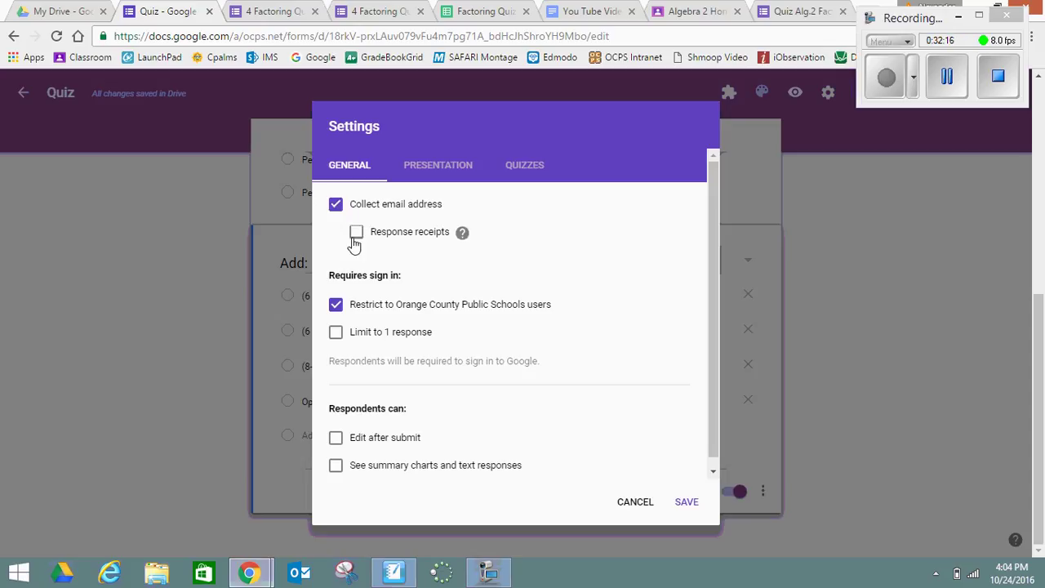
{"action": "mouse_move", "coordinate": [463, 239]}
{"action": "left_click", "coordinate": [337, 334]}
{"action": "left_click", "coordinate": [437, 172]}
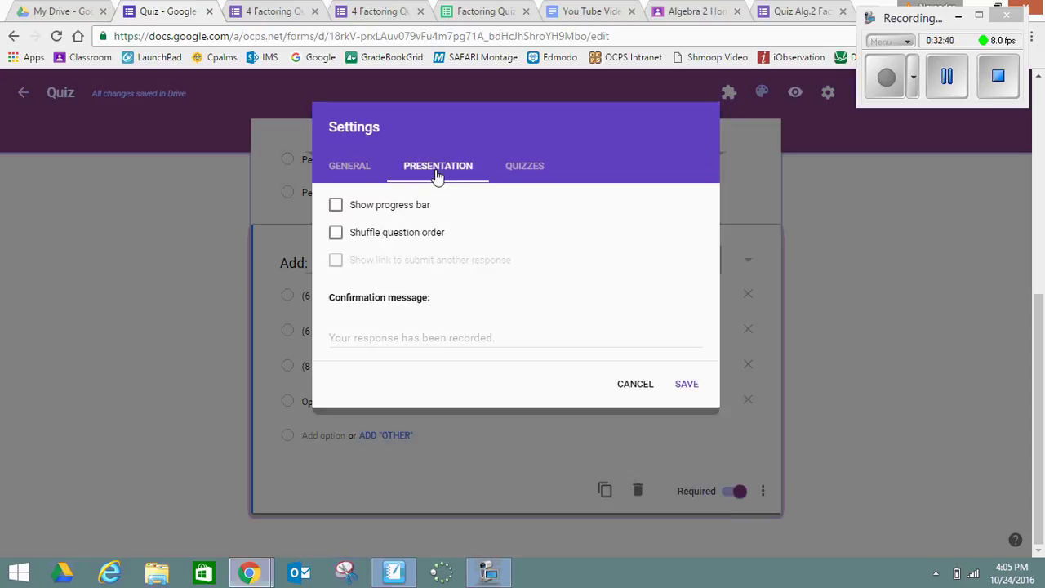
{"action": "left_click", "coordinate": [336, 207]}
Make the form a quiz and release grades later, after manual review.
{"action": "left_click", "coordinate": [527, 175]}
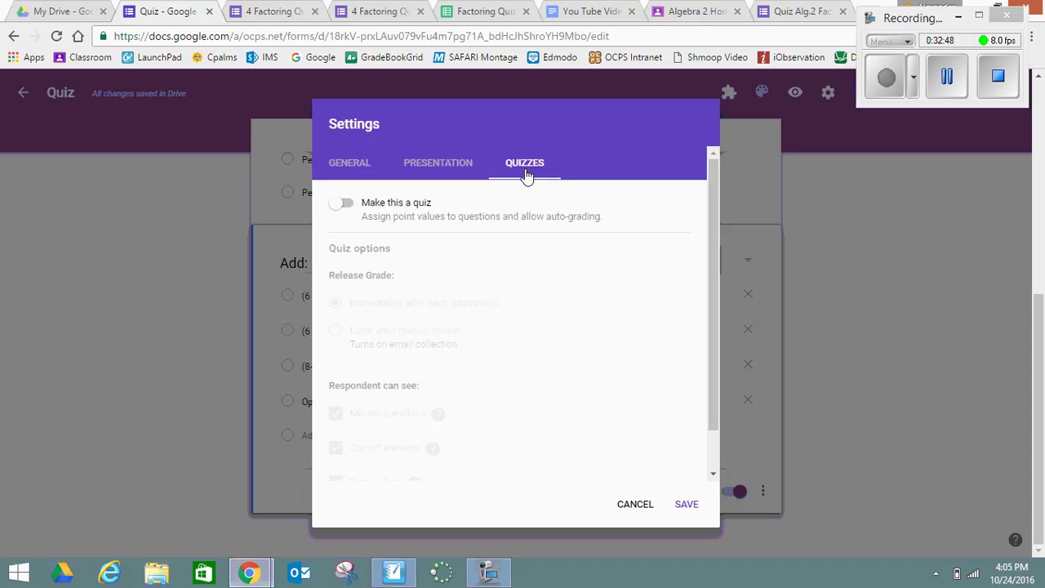
{"action": "left_click", "coordinate": [348, 207]}
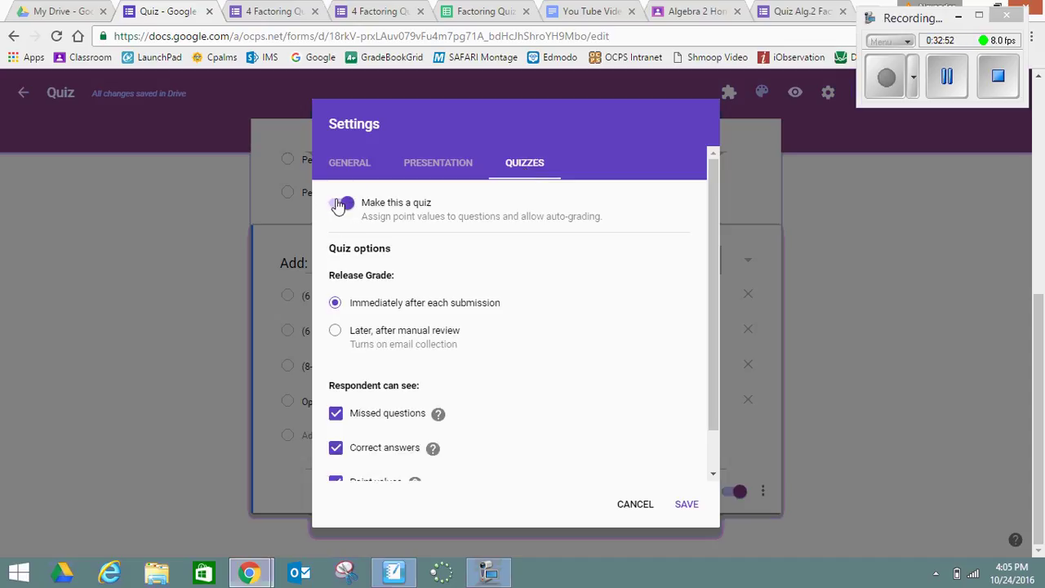
{"action": "left_click", "coordinate": [349, 207]}
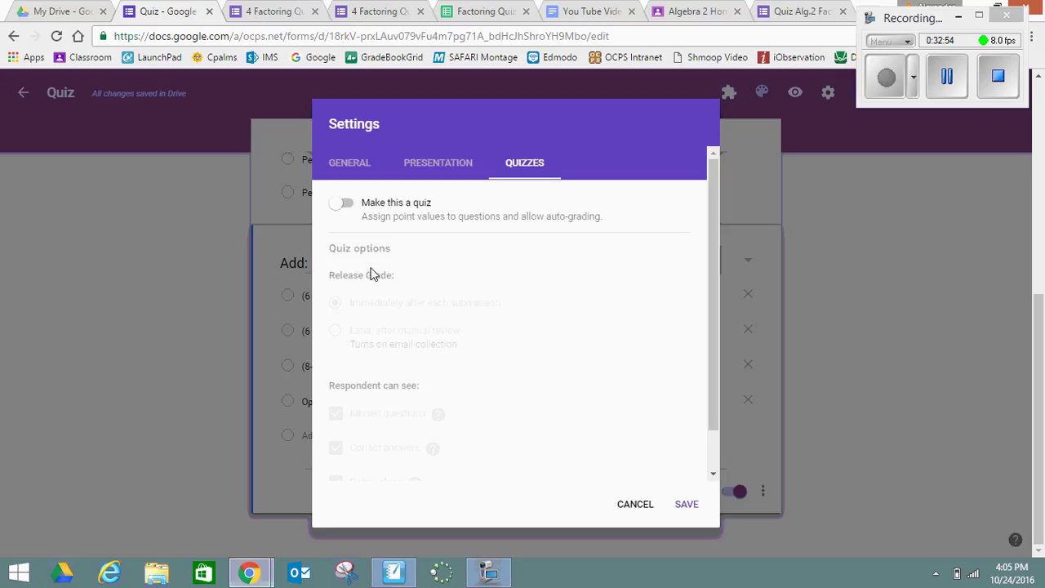
{"action": "left_click", "coordinate": [342, 204]}
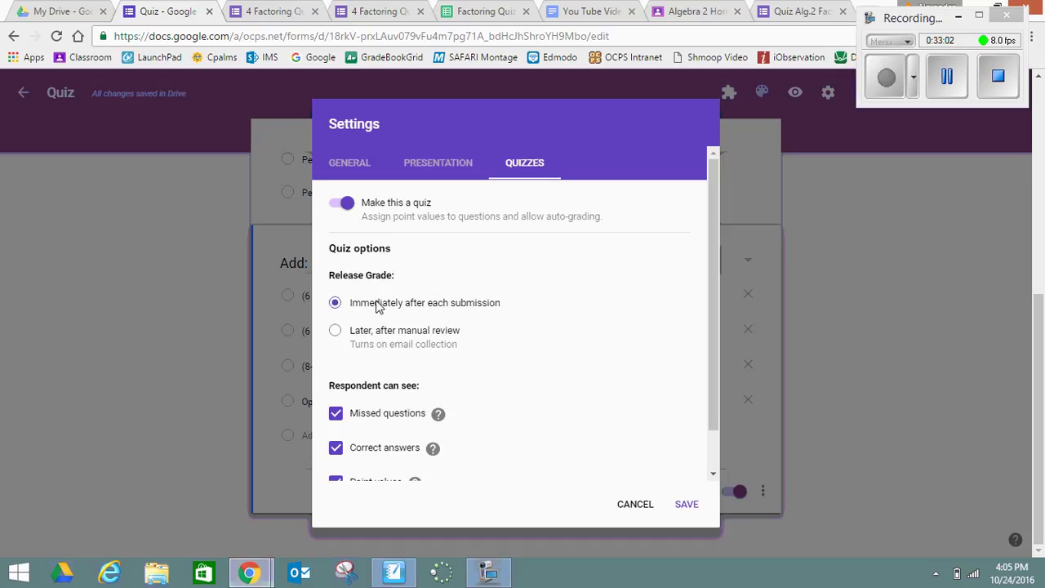
{"action": "left_click", "coordinate": [338, 330]}
Stop respondents from seeing missed questions, correct answers and point values, and save the settings.
{"action": "scroll", "coordinate": [525, 367], "scroll_direction": "down", "scroll_amount": 1}
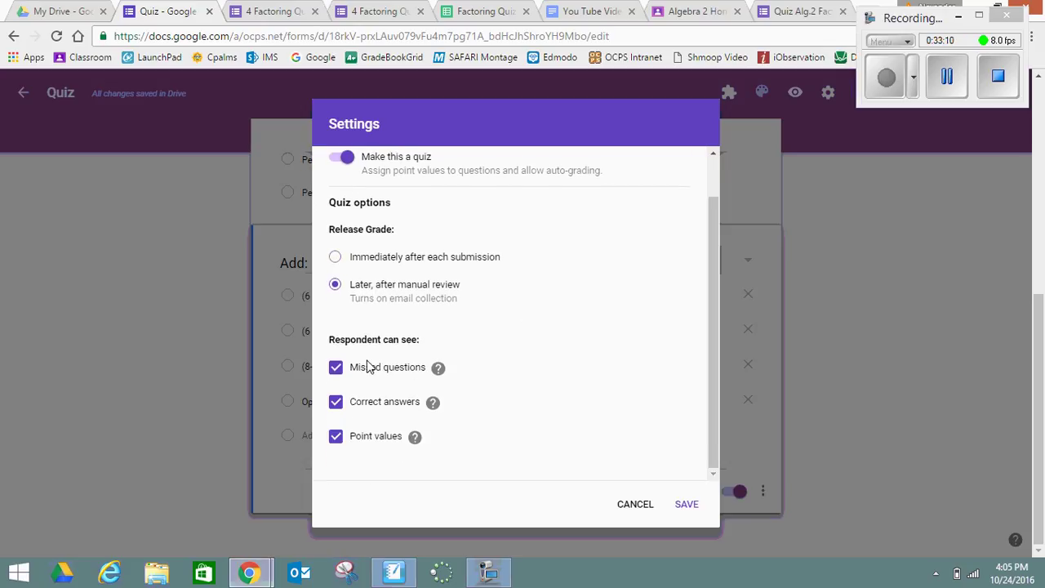
{"action": "left_click", "coordinate": [342, 372]}
{"action": "left_click", "coordinate": [343, 407]}
{"action": "left_click", "coordinate": [335, 439]}
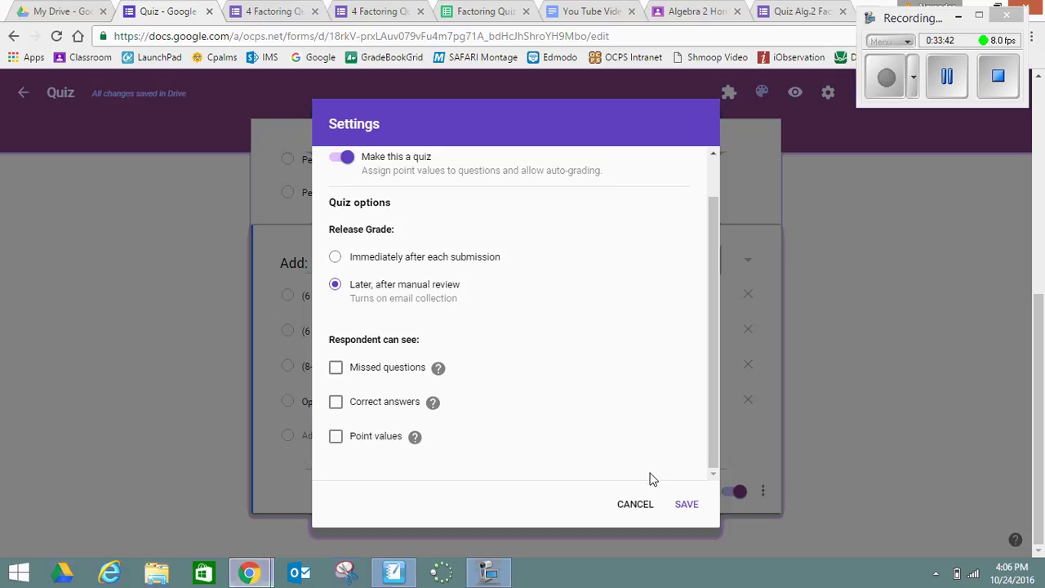
{"action": "left_click", "coordinate": [686, 503]}
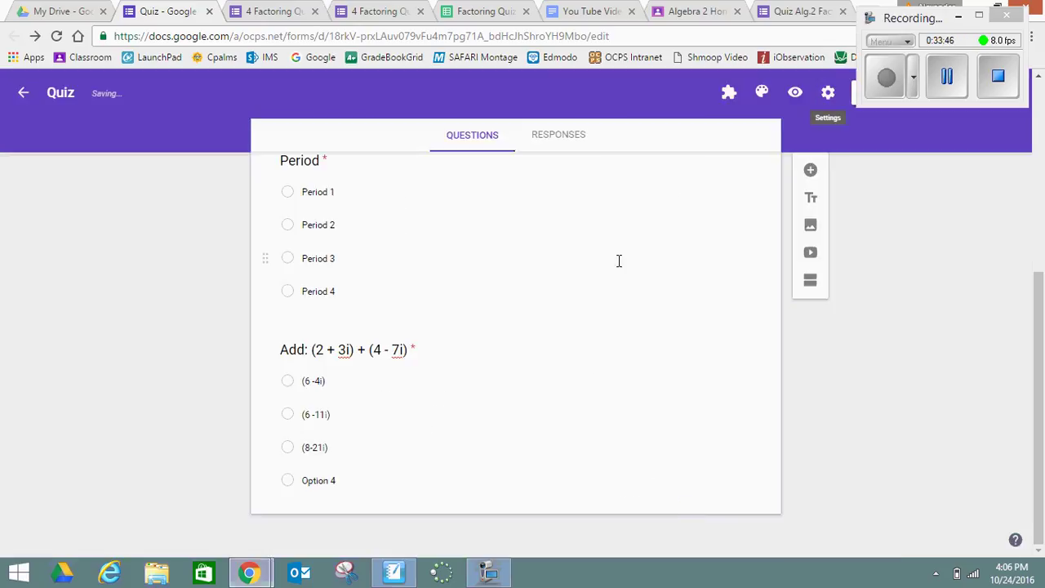
{"action": "scroll", "coordinate": [618, 261], "scroll_direction": "up", "scroll_amount": 5}
{"action": "scroll", "coordinate": [528, 392], "scroll_direction": "down", "scroll_amount": 4}
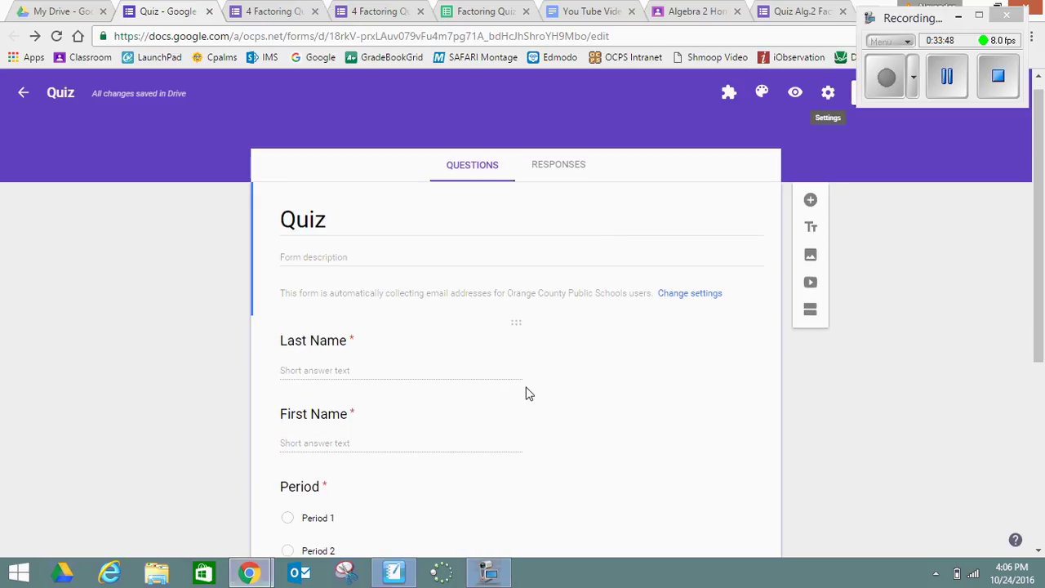
Mark (6 -4i) as the correct answer in the answer key of the question Add: (2 + 3i) + (4 - 7i).
{"action": "left_click", "coordinate": [466, 410]}
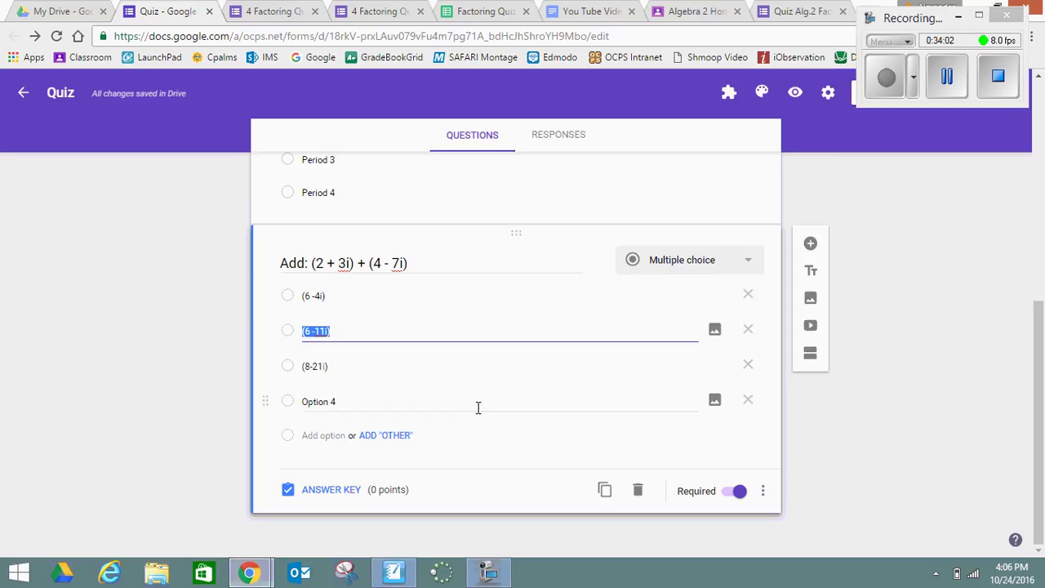
{"action": "left_click", "coordinate": [331, 490]}
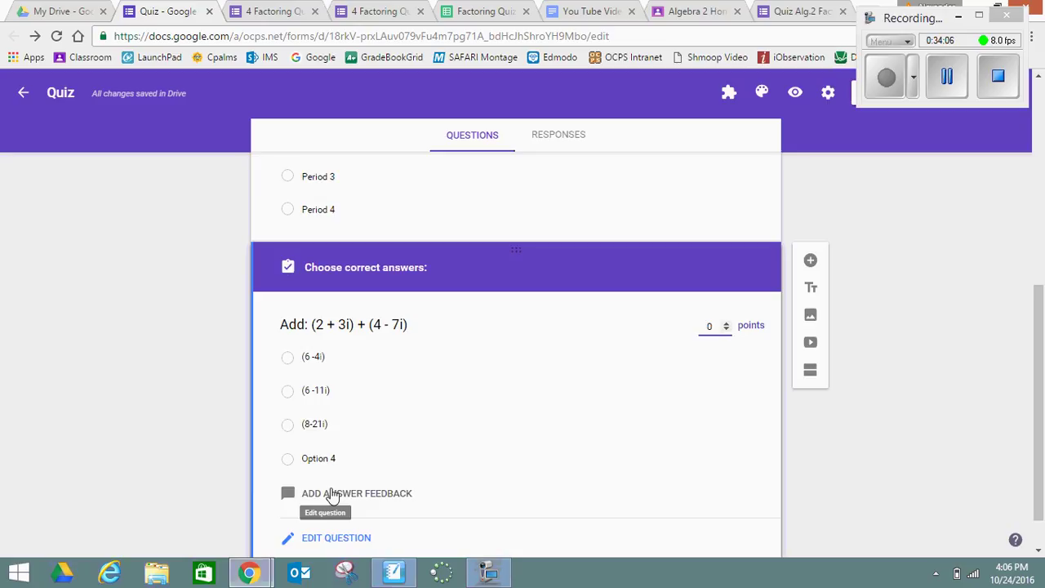
{"action": "scroll", "coordinate": [472, 380], "scroll_direction": "down", "scroll_amount": 1}
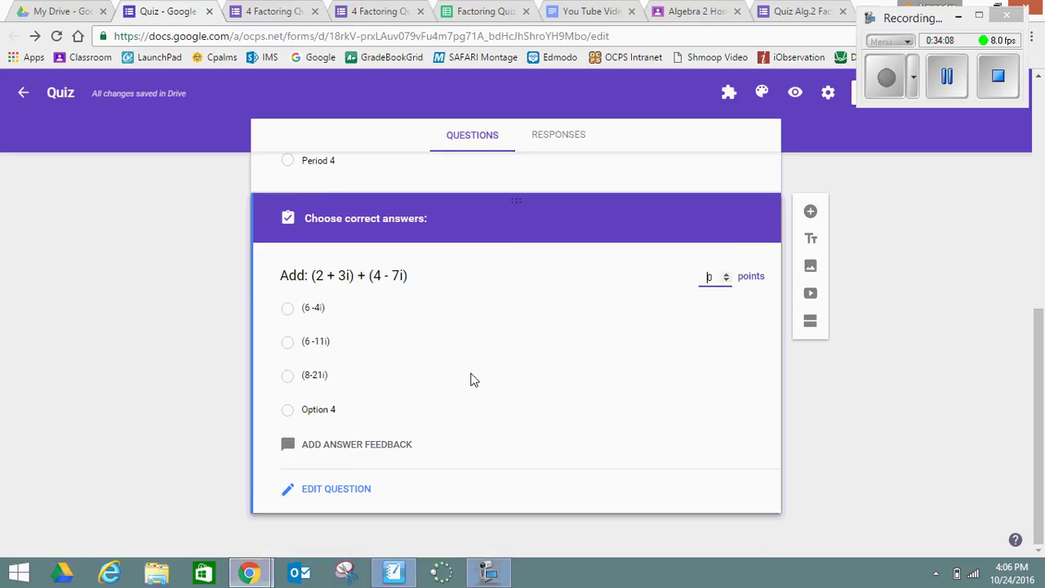
{"action": "left_click", "coordinate": [362, 341]}
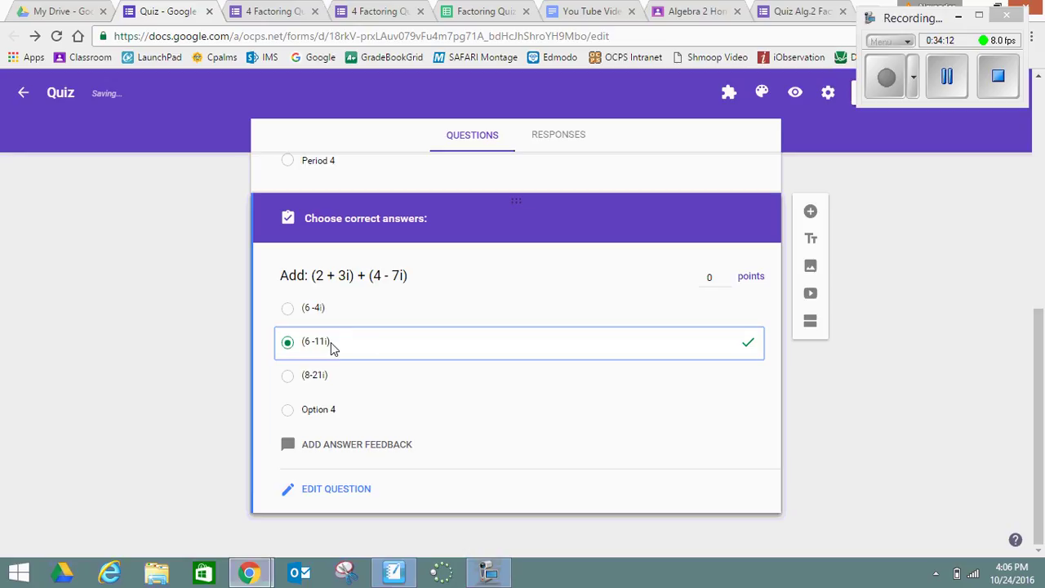
{"action": "left_click", "coordinate": [333, 348]}
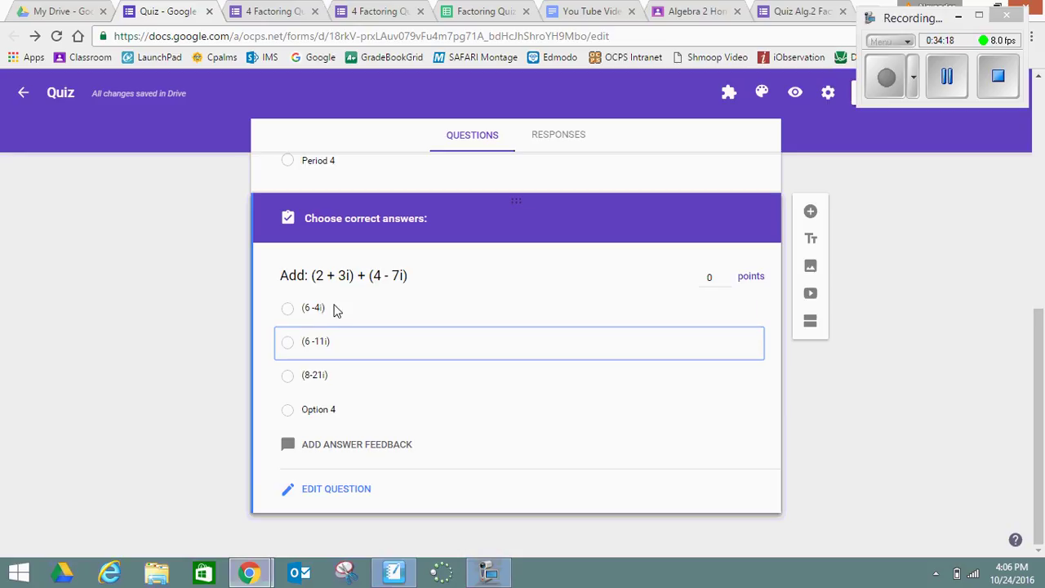
{"action": "left_click", "coordinate": [335, 309]}
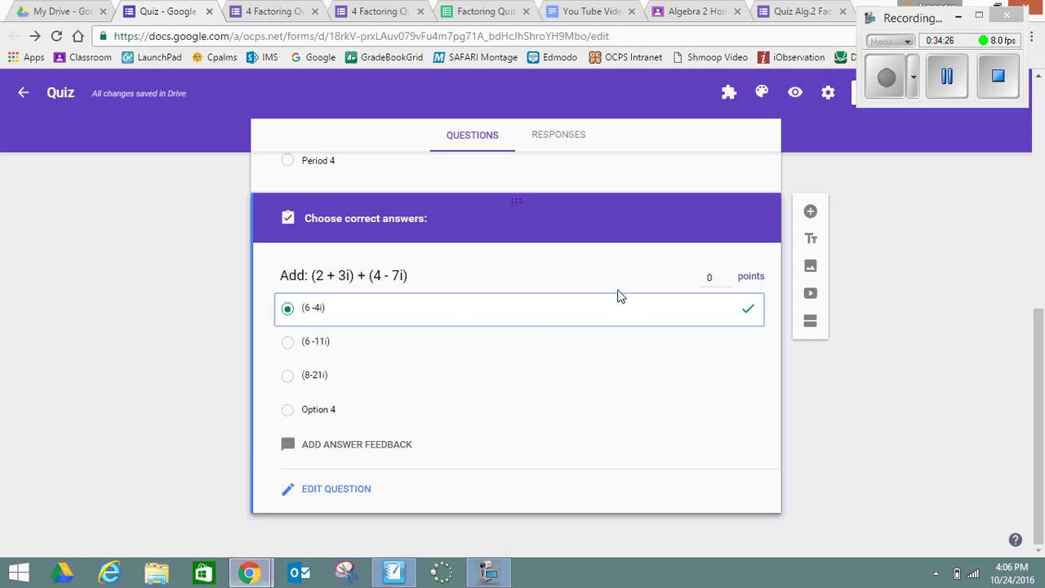
Set the addition question's value to 1 point and return from its answer key to question editing.
{"action": "left_click", "coordinate": [726, 275]}
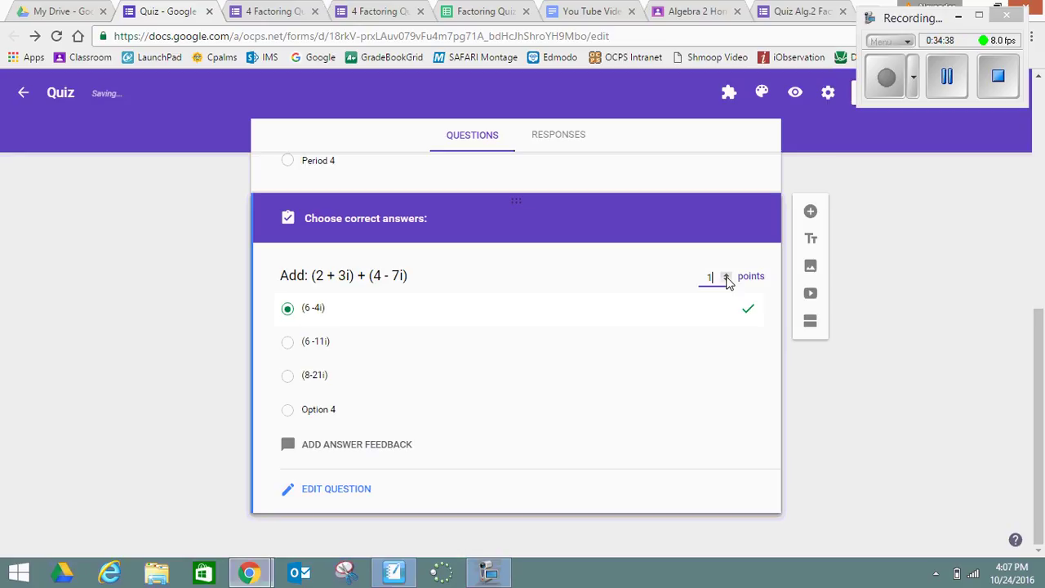
{"action": "left_click", "coordinate": [334, 491]}
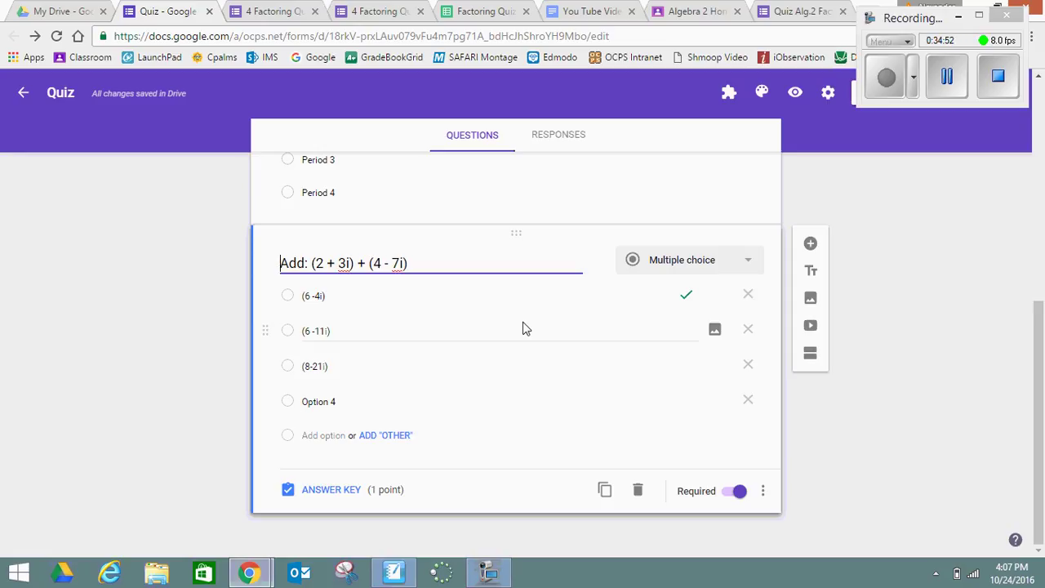
{"action": "scroll", "coordinate": [526, 328], "scroll_direction": "up", "scroll_amount": 5}
{"action": "scroll", "coordinate": [526, 328], "scroll_direction": "up", "scroll_amount": 1}
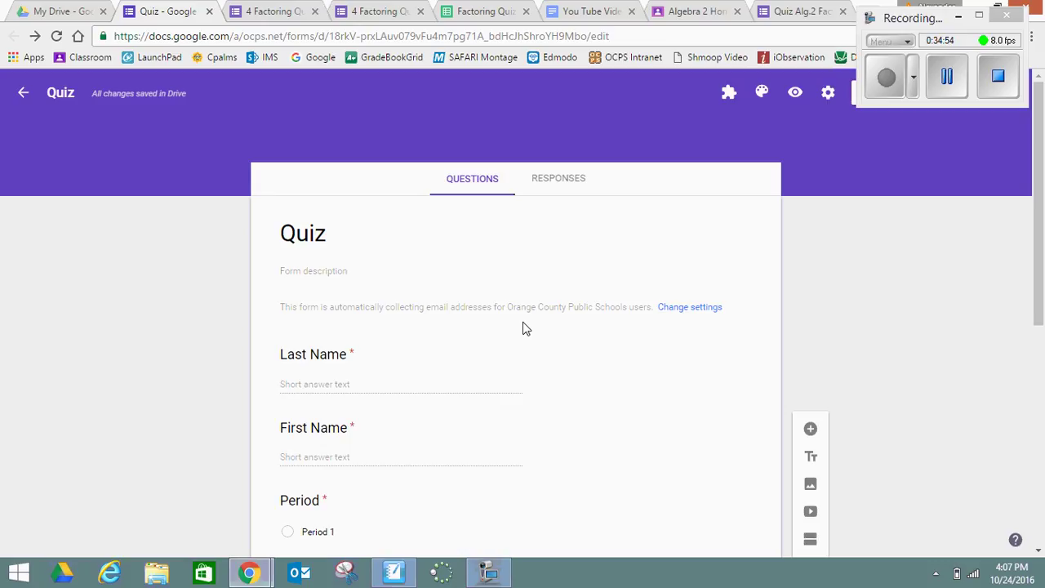